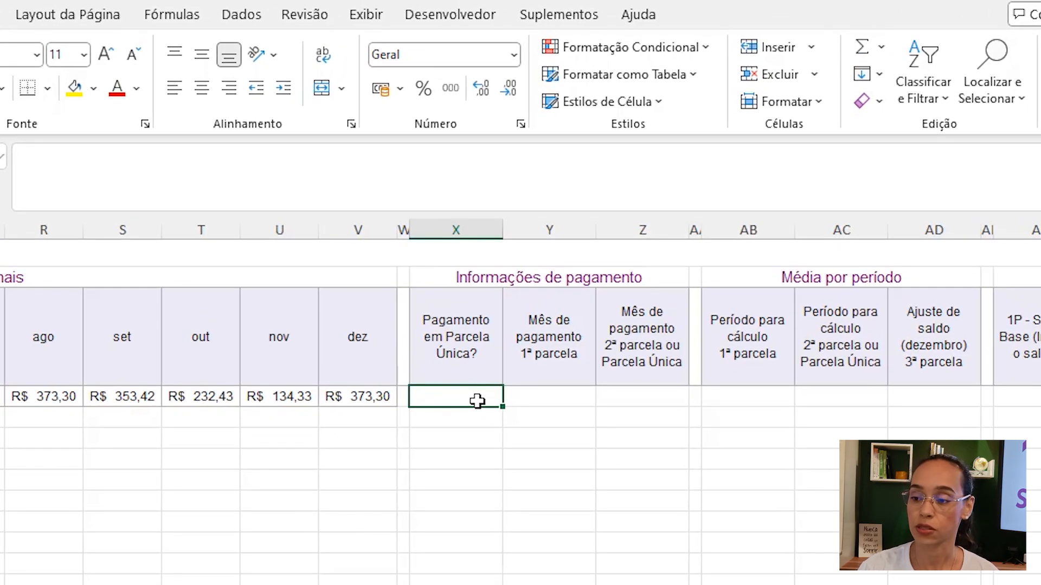
- Add a list data validation to cell X4 using Base!$C$1:$C$2 as the source
click(241, 15)
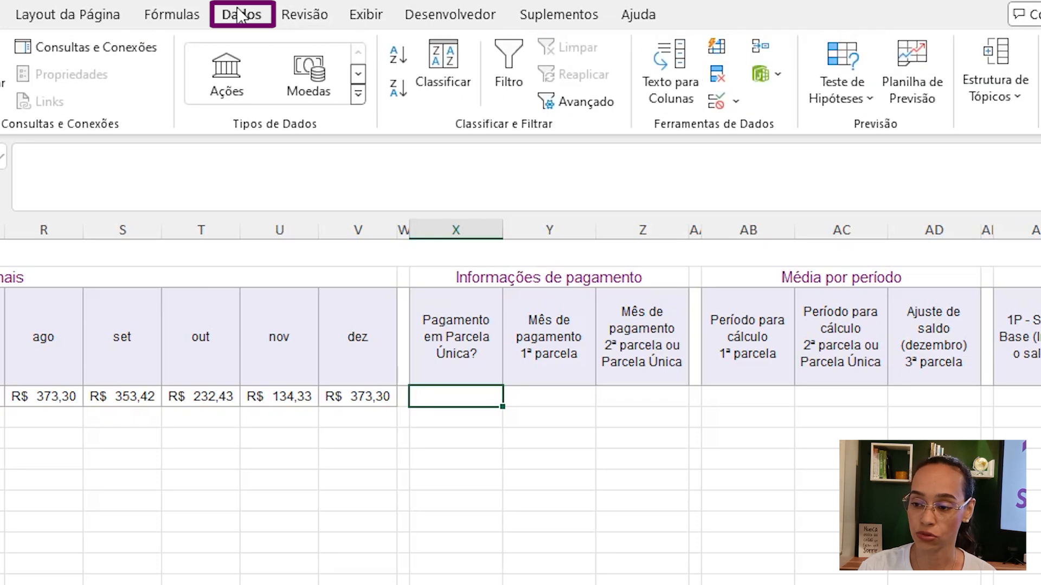
click(717, 102)
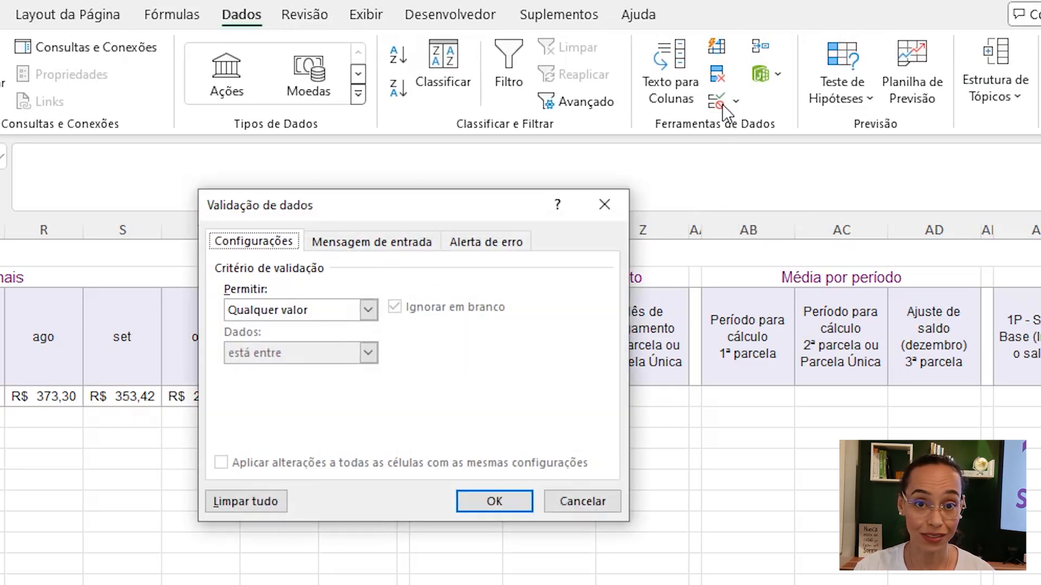
click(349, 312)
click(257, 367)
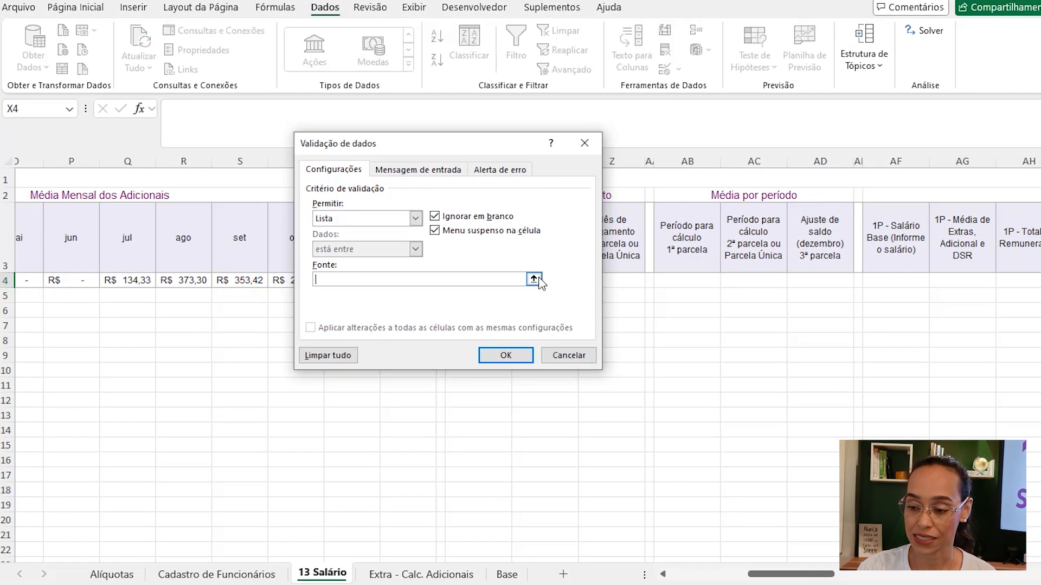
click(533, 394)
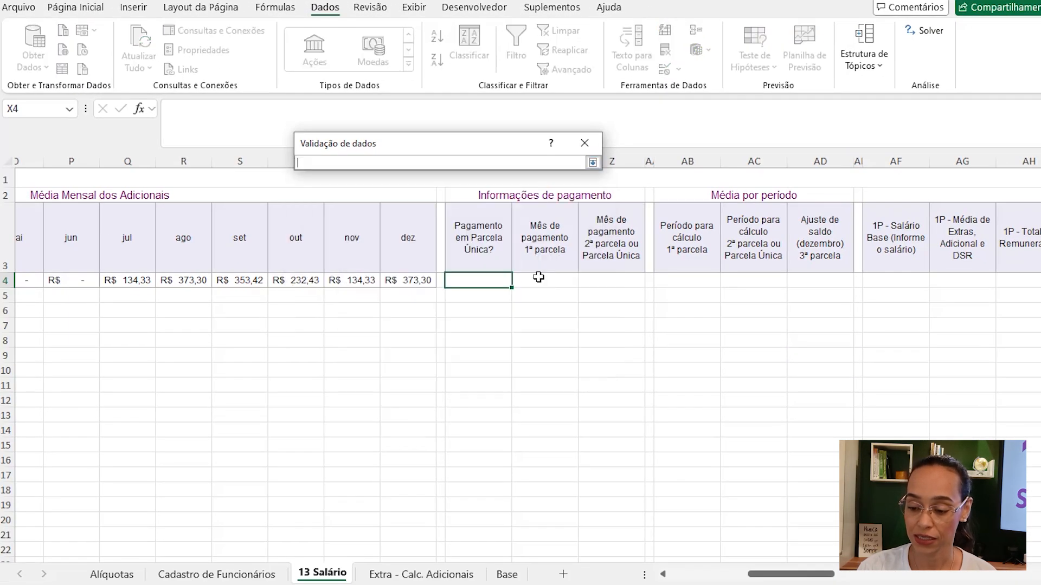
click(506, 576)
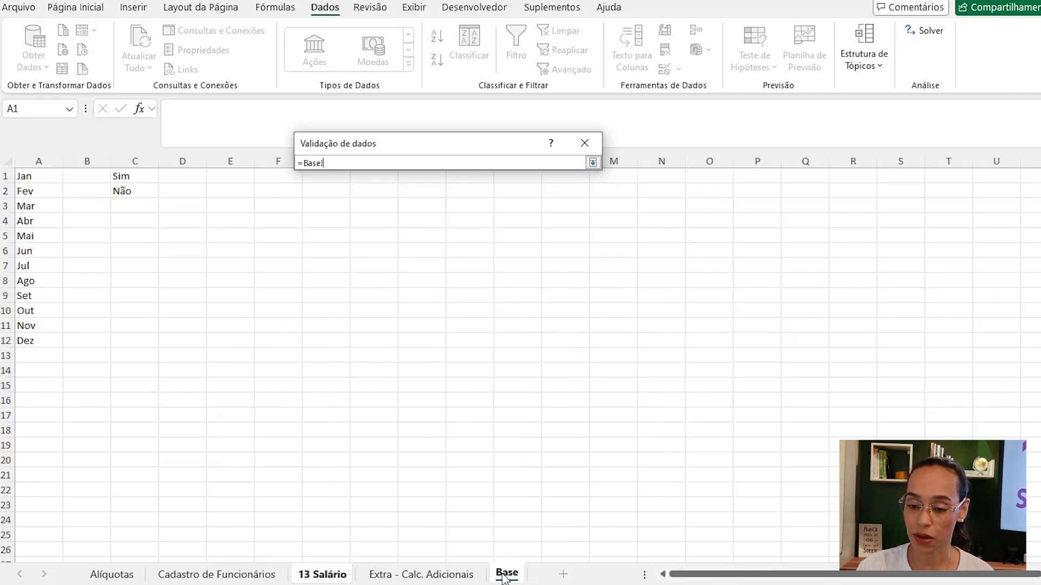
drag(139, 177, 138, 194)
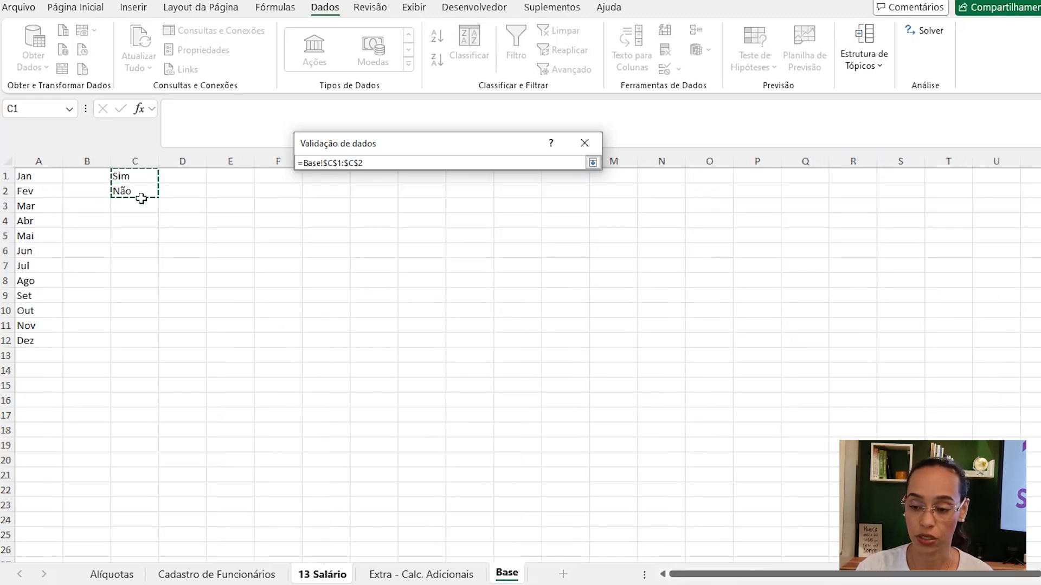
click(593, 163)
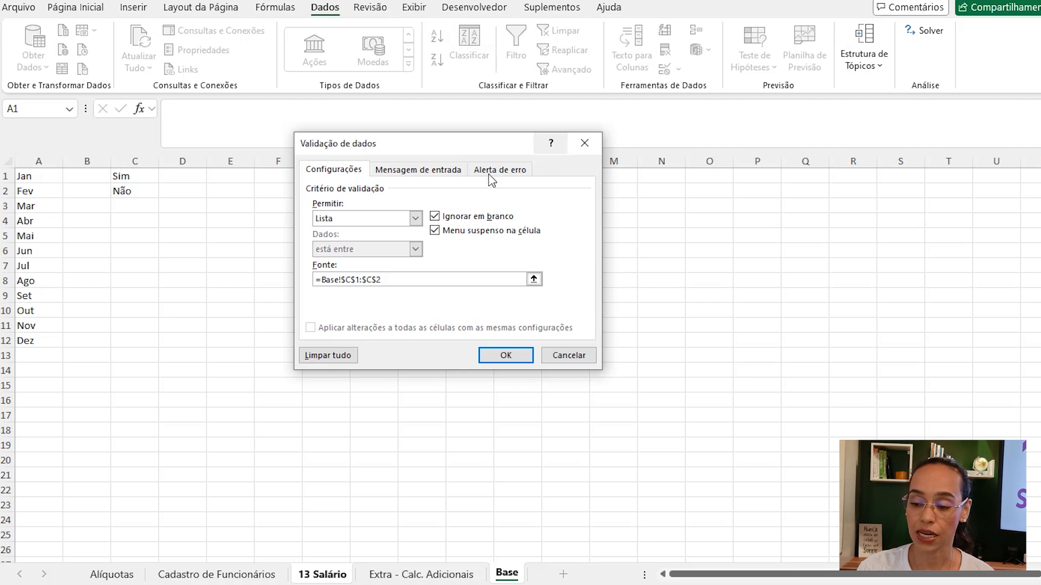
click(500, 360)
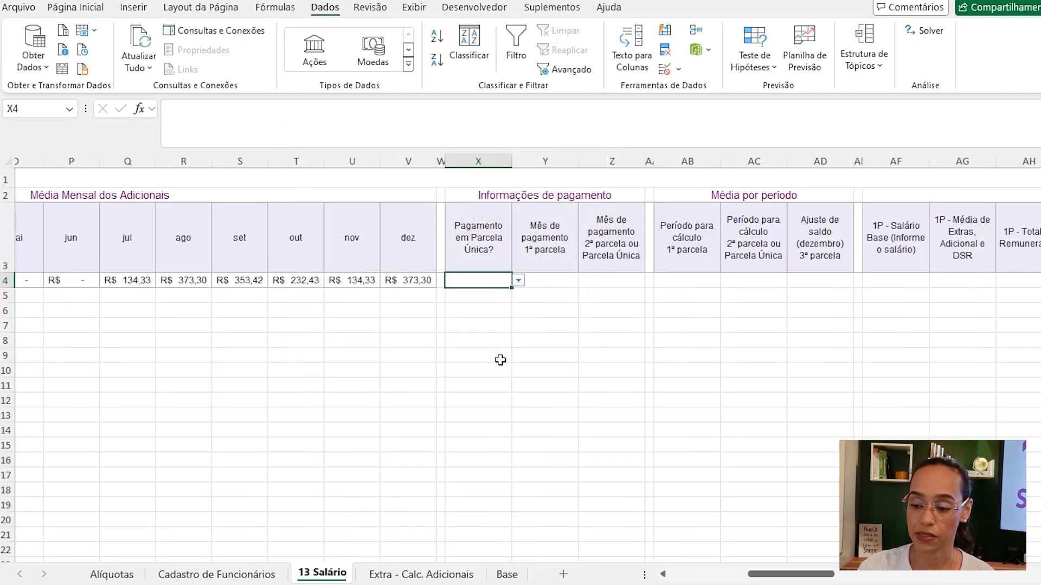
- Choose Não from the dropdown in cell X4
click(520, 281)
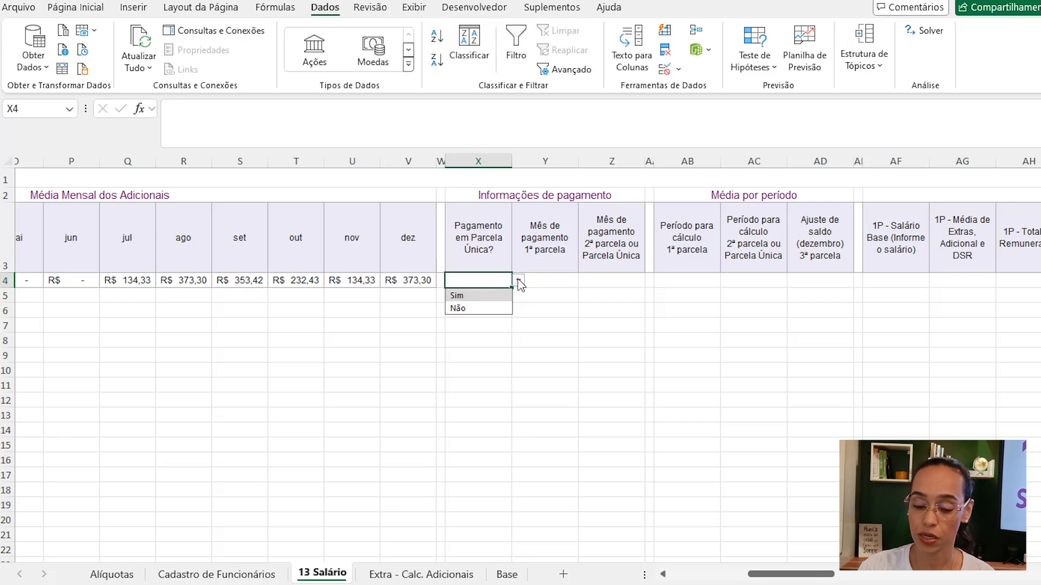
click(479, 309)
- Add a list data validation to cell Y4 using the months range Base!$A$1:$A$12 as the source
click(551, 280)
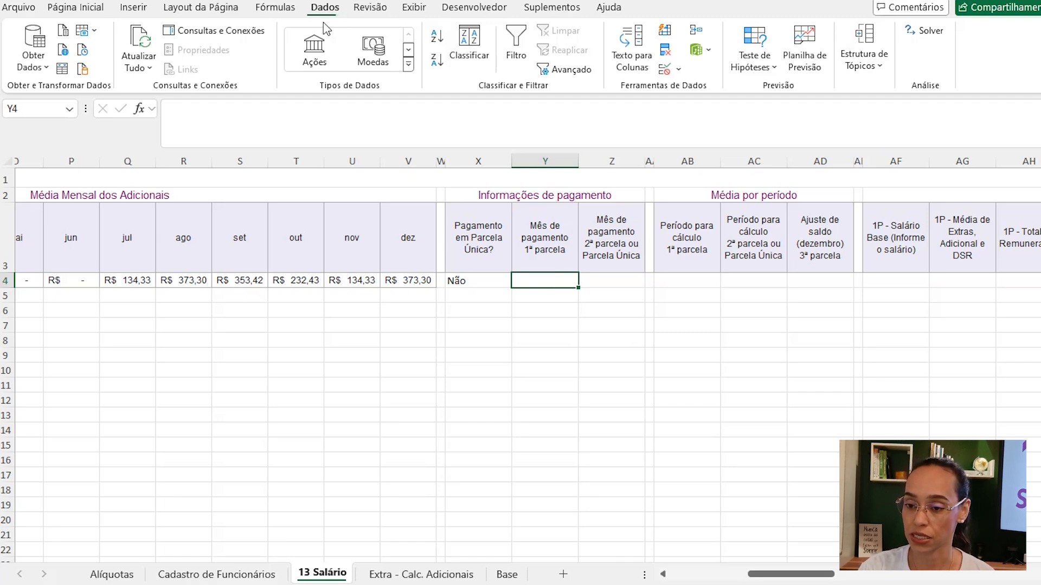
click(665, 69)
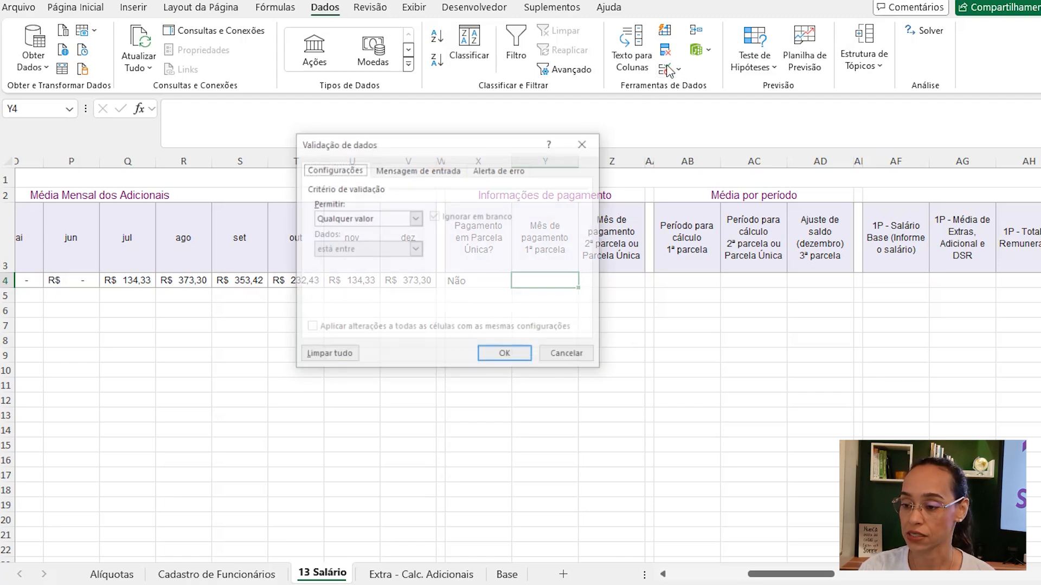
click(416, 219)
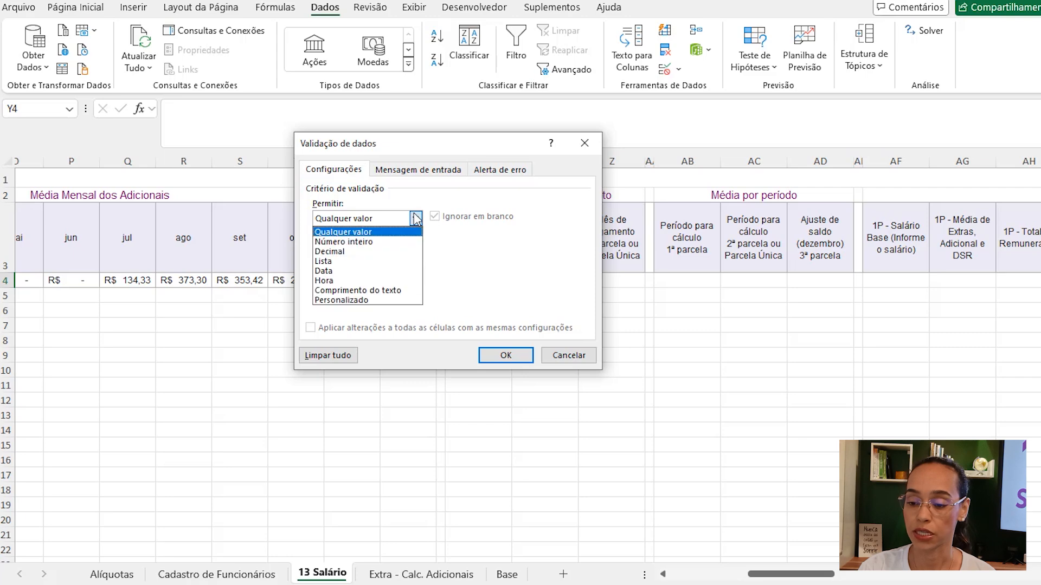
click(361, 261)
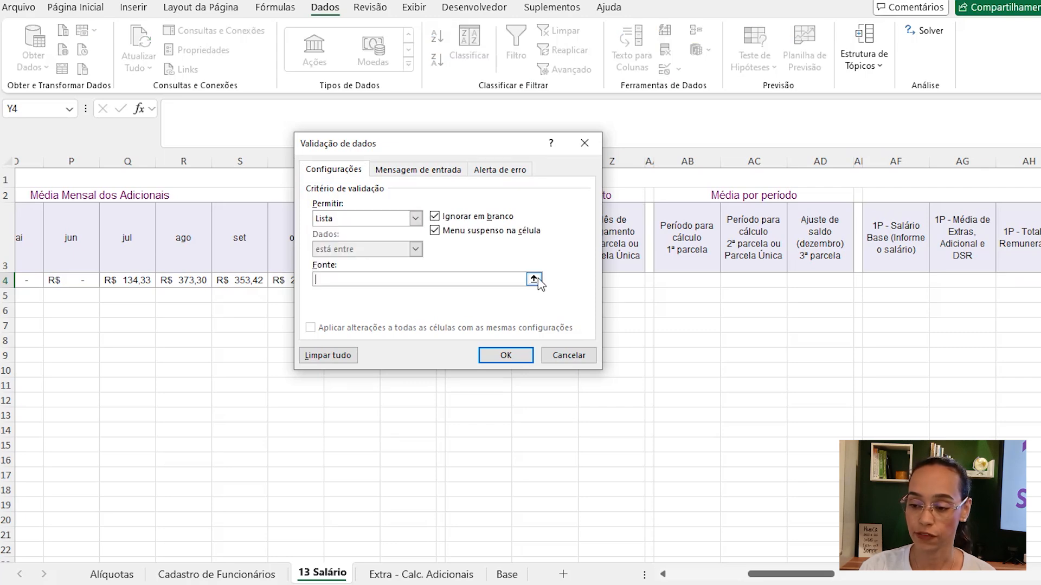
click(533, 279)
click(506, 574)
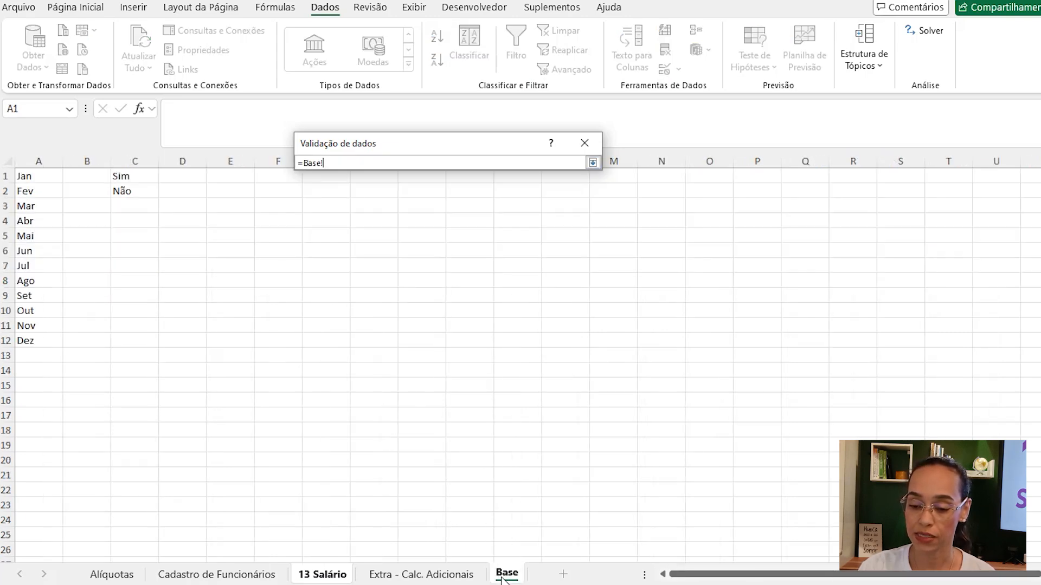
drag(43, 176, 37, 340)
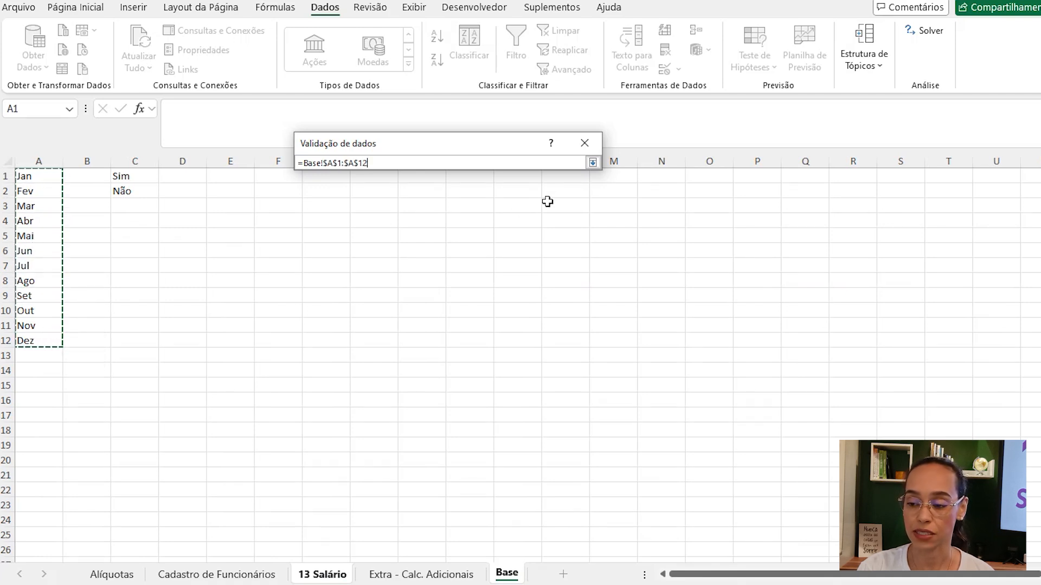
click(593, 163)
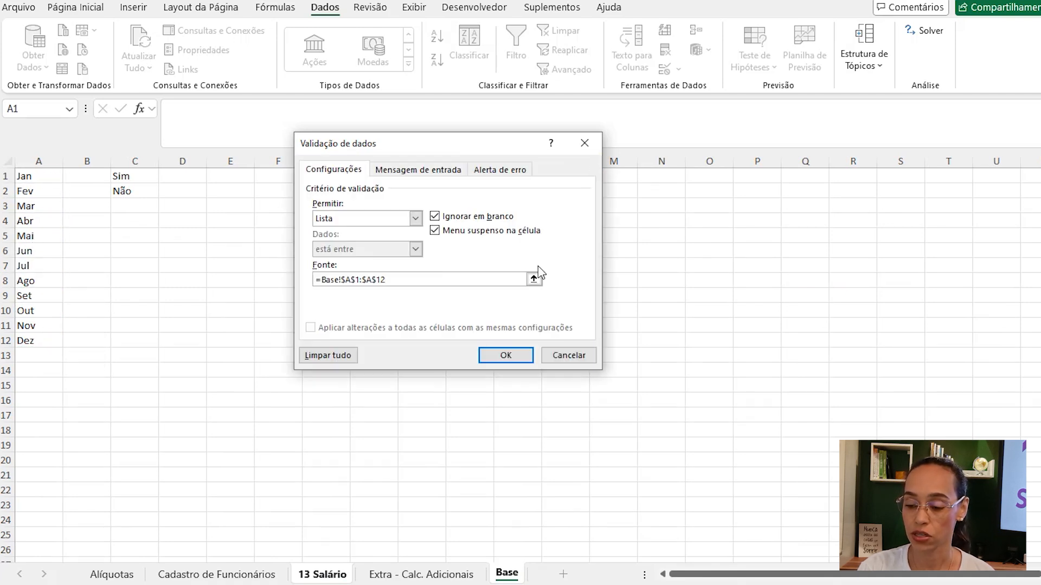
click(506, 355)
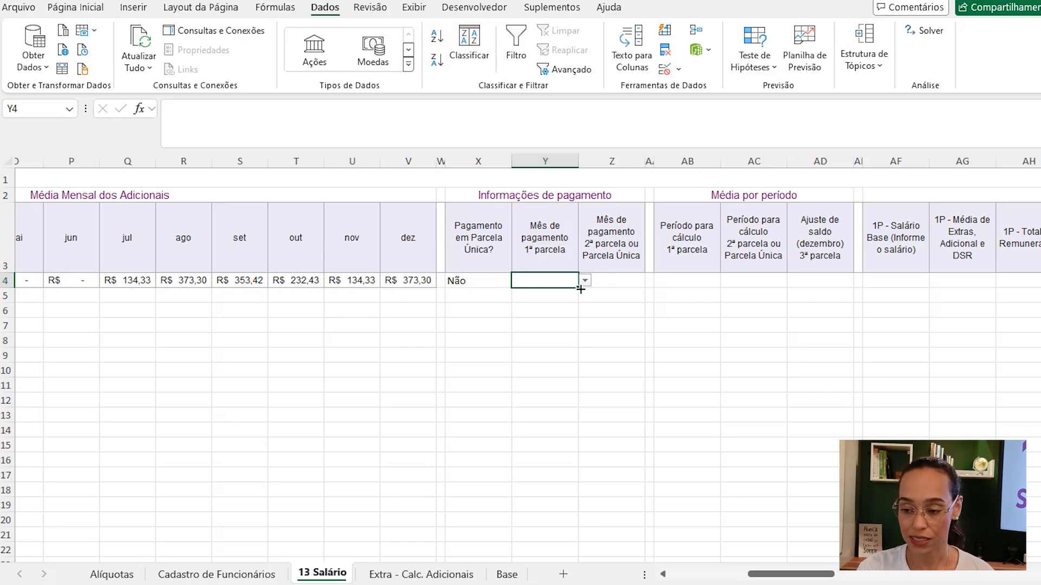
- Fill Y4's month validation across into Z4 and open Z4's dropdown to check the month list
drag(581, 289, 625, 287)
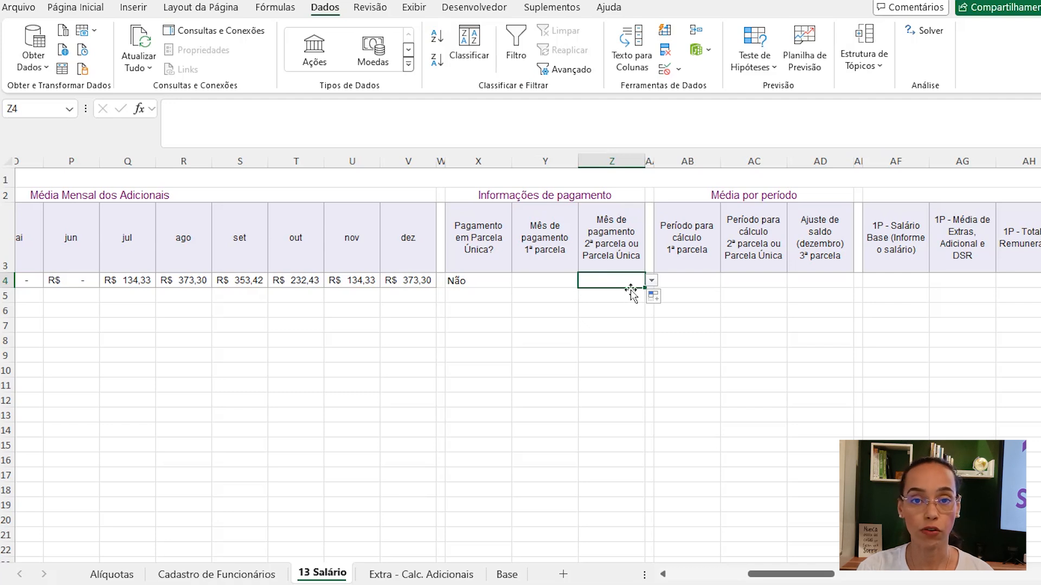
click(651, 280)
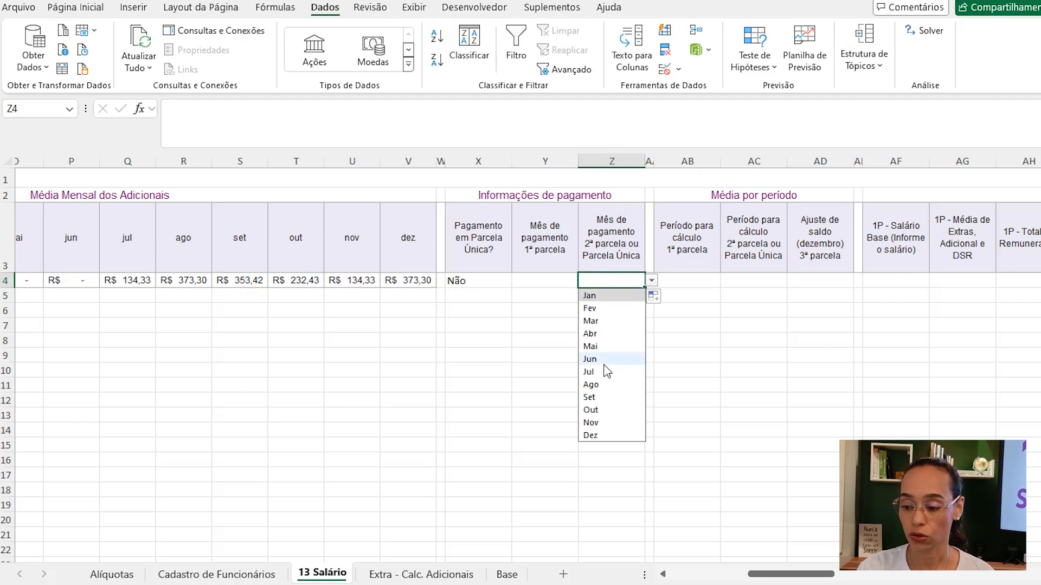
click(552, 280)
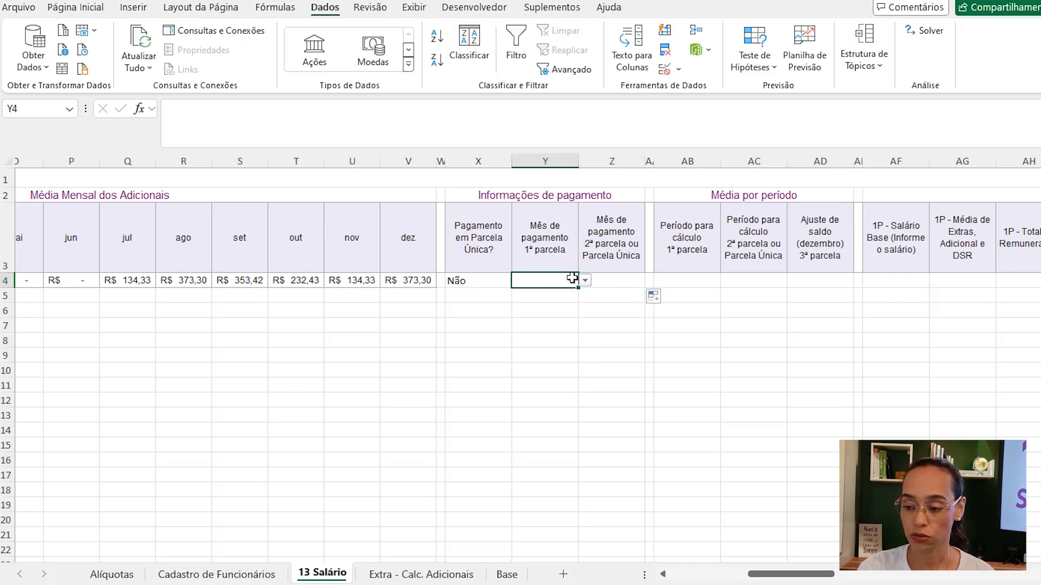
- Choose Jul from the dropdown in cell Y4
click(585, 280)
click(585, 282)
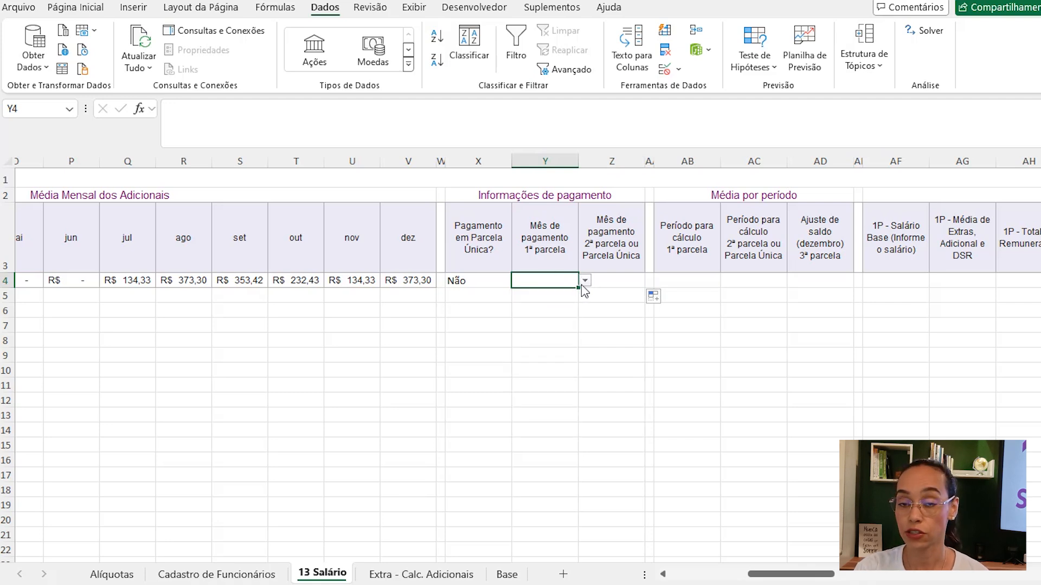
click(585, 280)
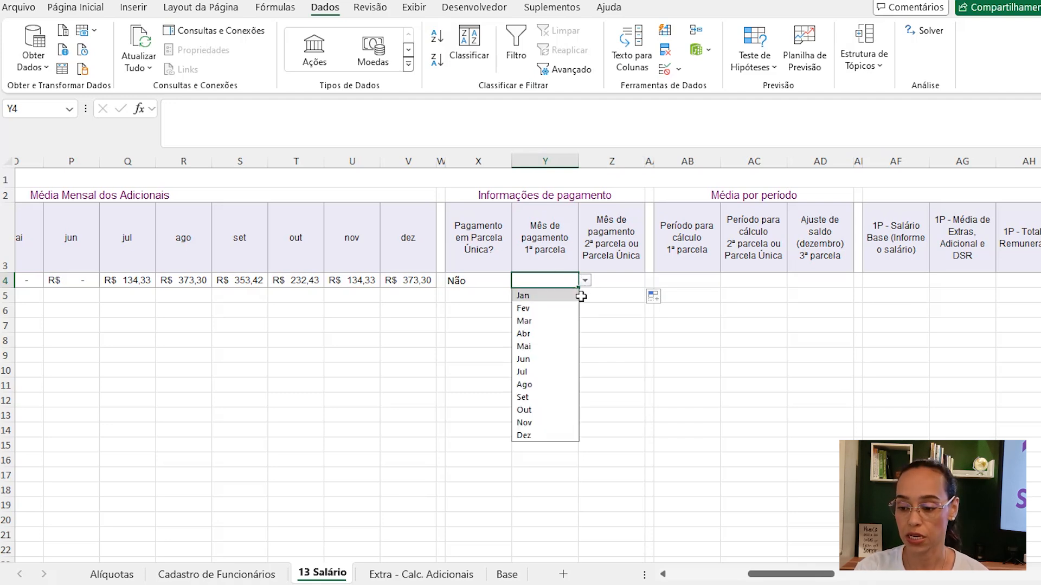
click(554, 374)
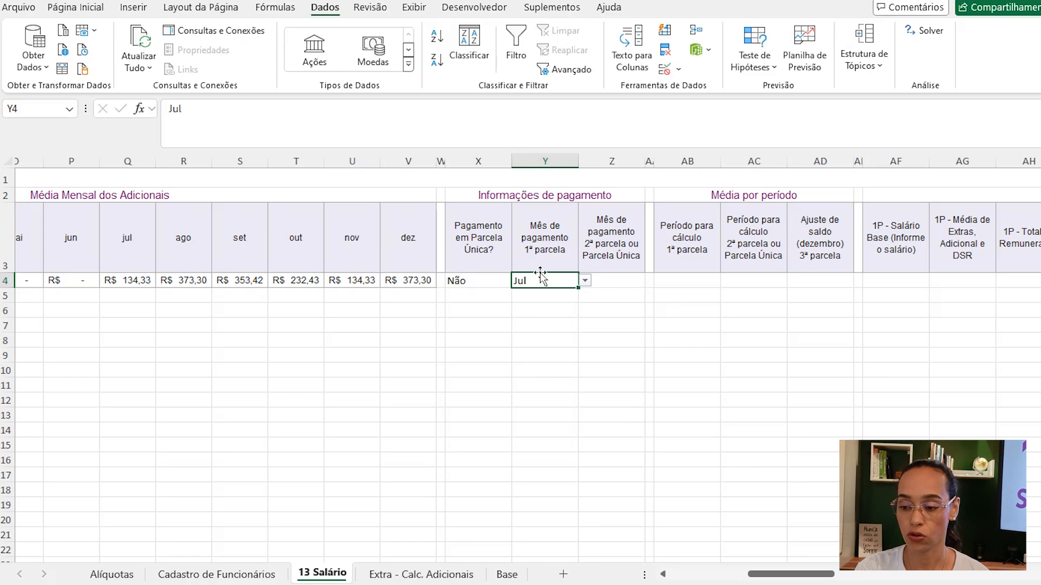
- Choose Dez from the dropdown in cell Z4
click(629, 280)
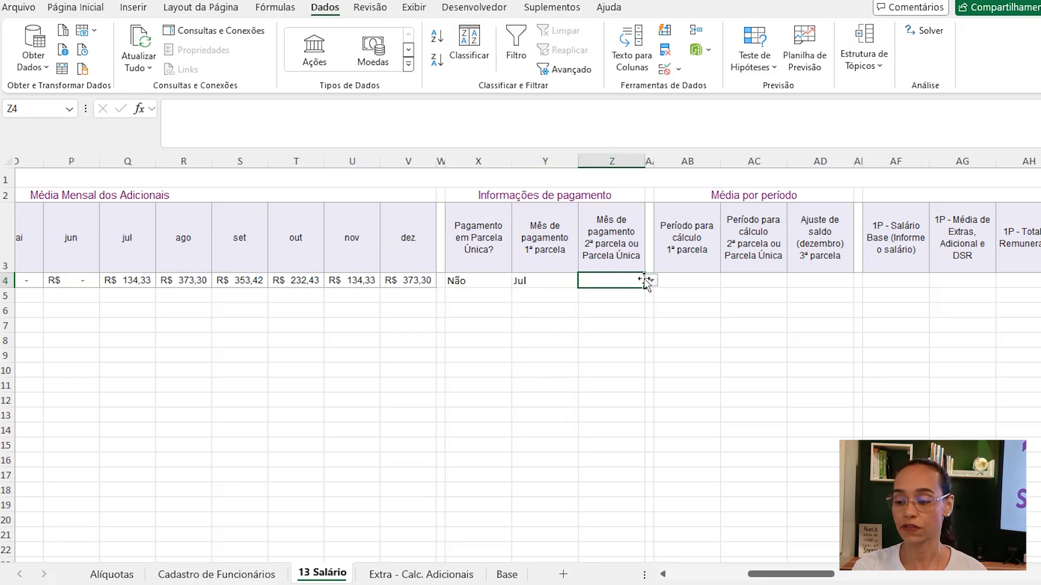
click(651, 281)
click(601, 437)
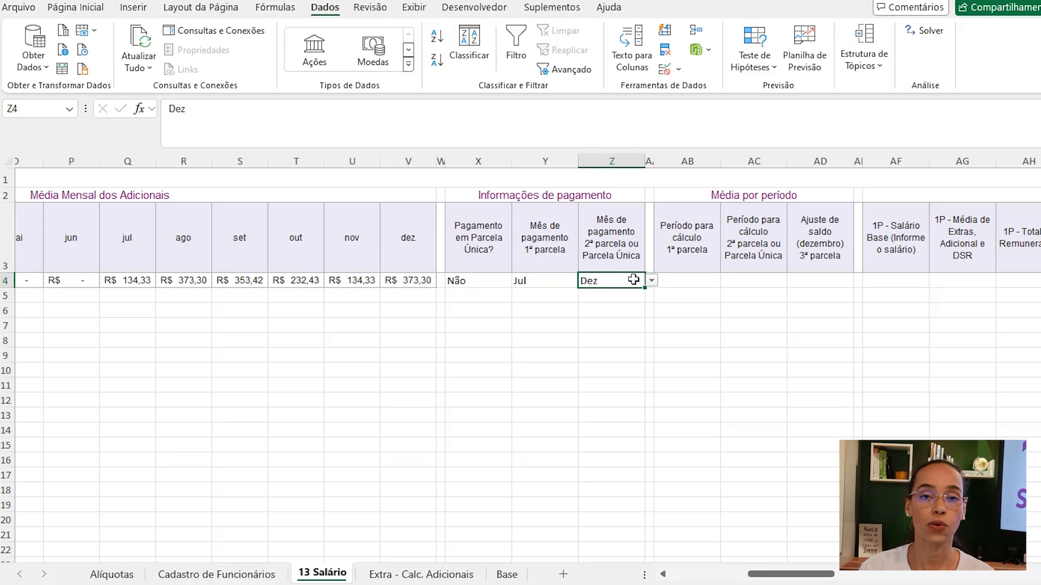
- Review the reference-address columns H and I alongside the payment-information columns X to Z
scroll(624, 326, left, 1)
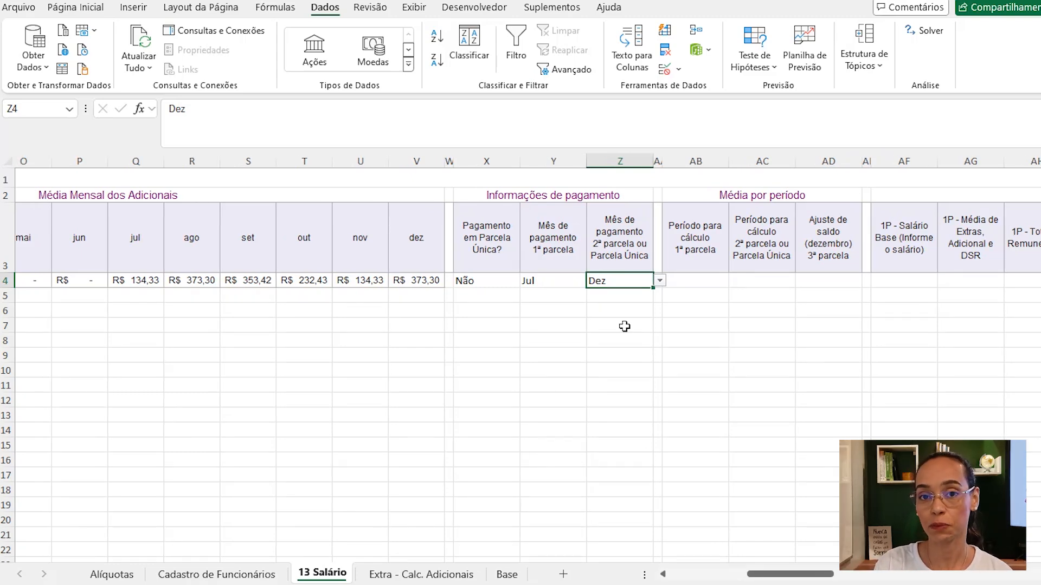
drag(784, 578, 711, 581)
click(525, 279)
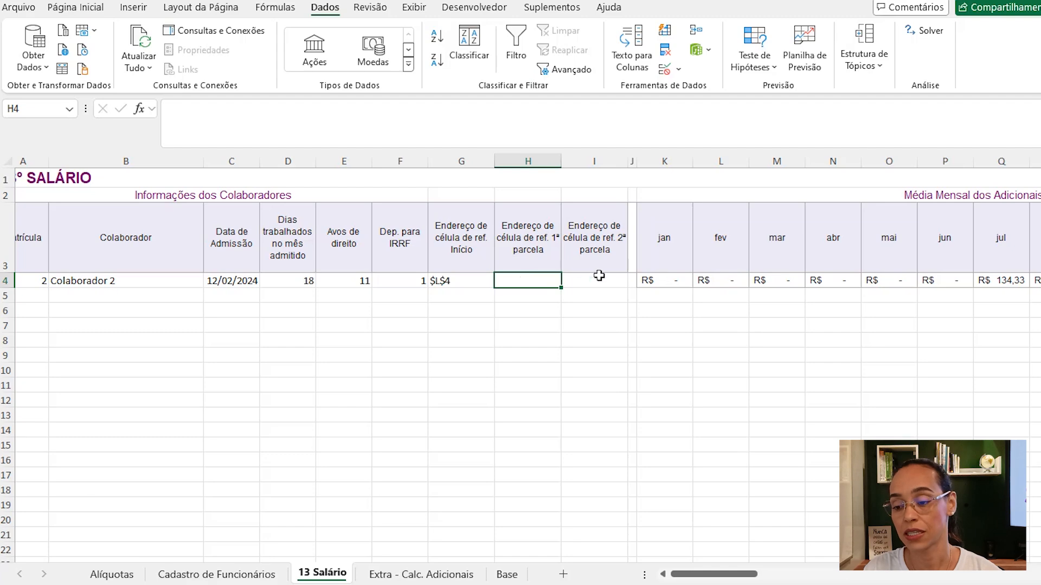
click(617, 282)
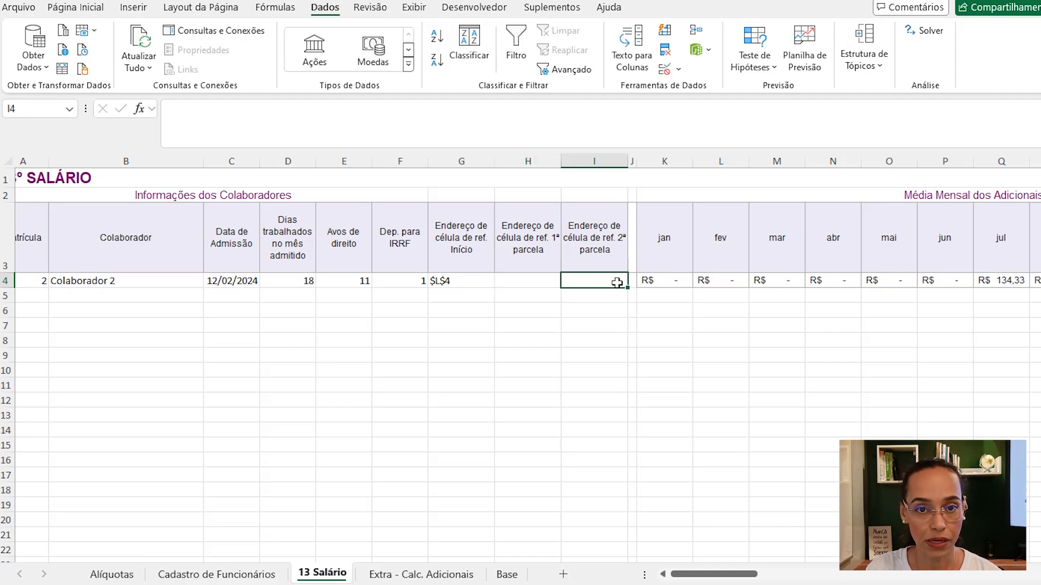
drag(689, 578, 740, 579)
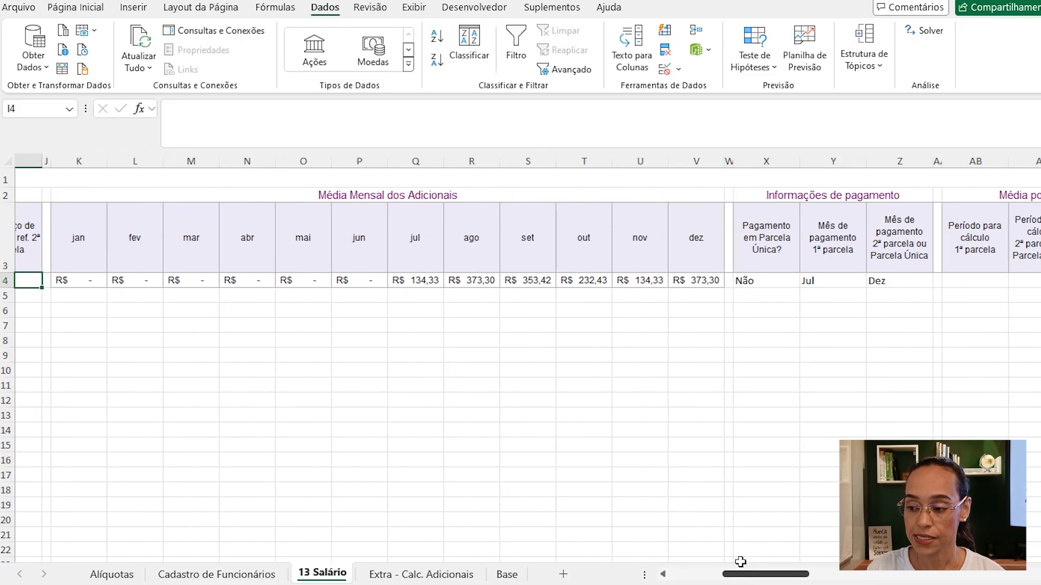
click(818, 281)
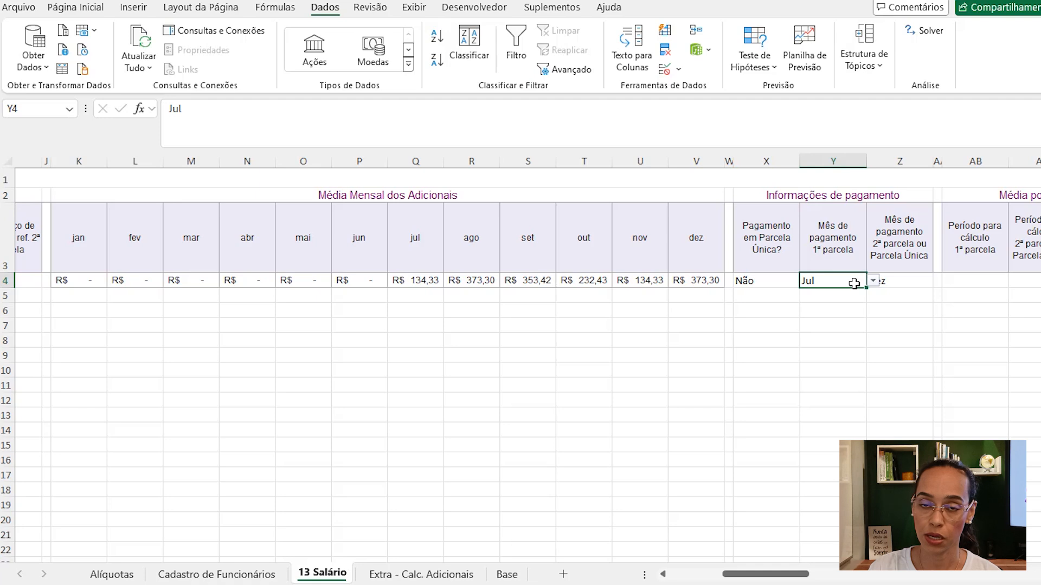
scroll(460, 279, left, 5)
- In H4, start an ENDEREÇO formula using LIN(A4) as the row number
click(459, 279)
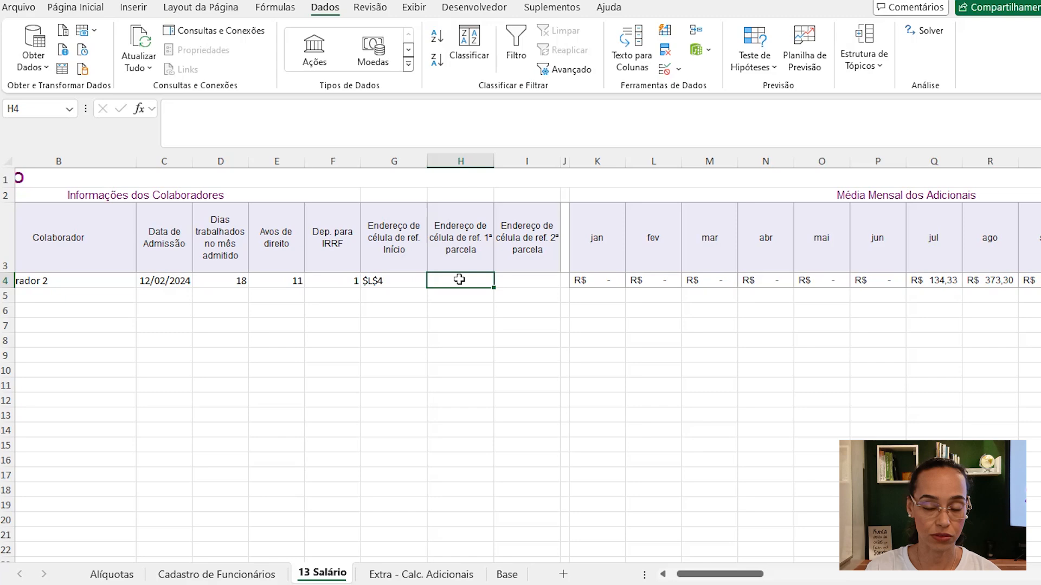
text(=end)
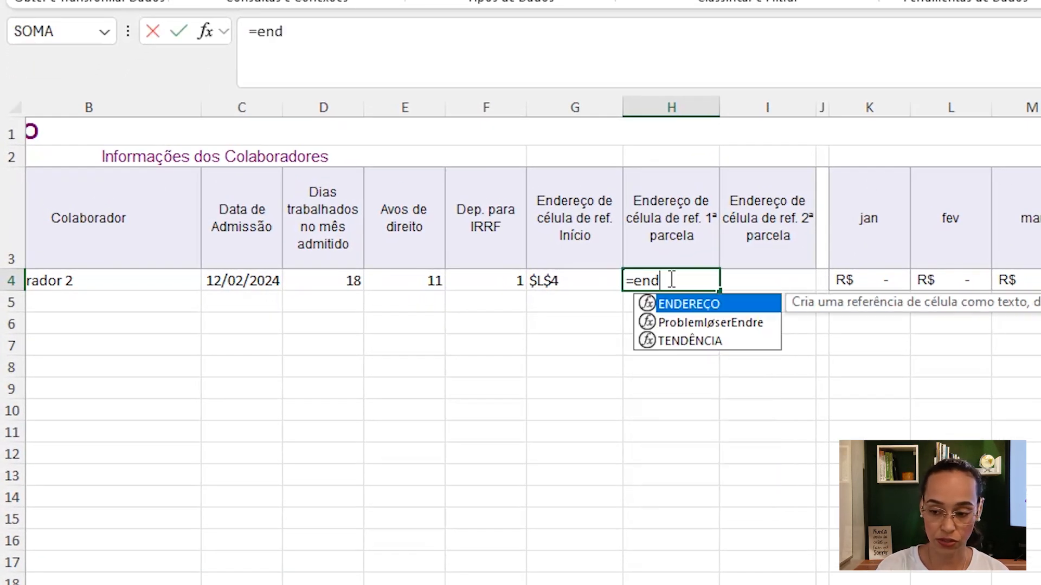
key(Tab)
scroll(701, 278, right, 1)
text(lin()
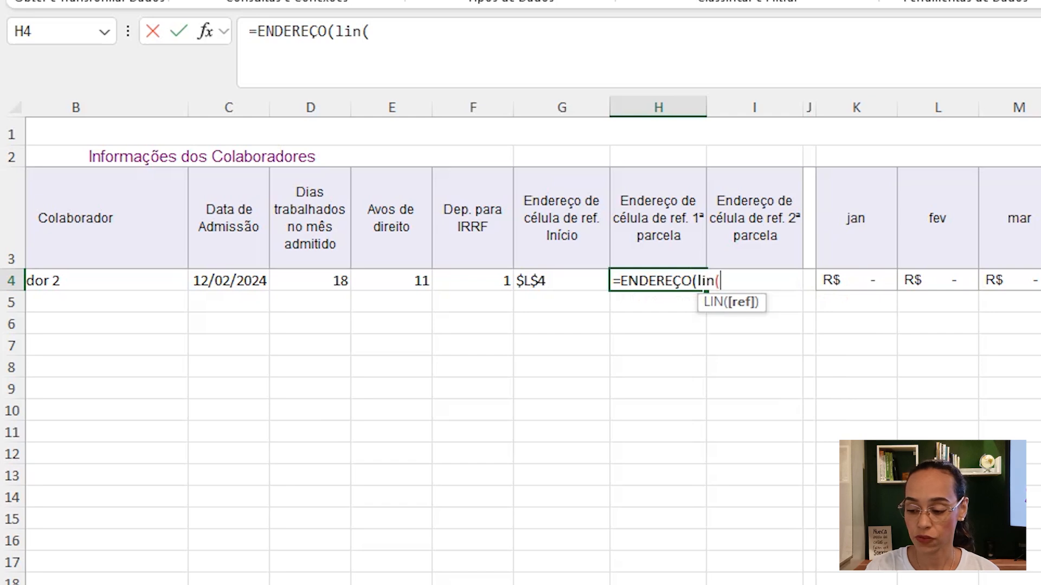
scroll(499, 326, left, 3)
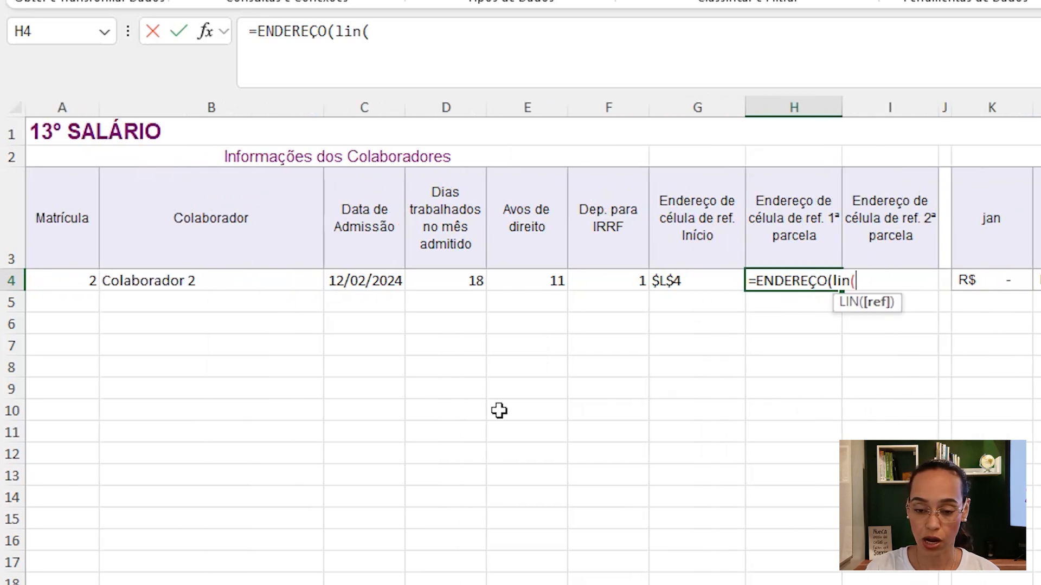
click(81, 286)
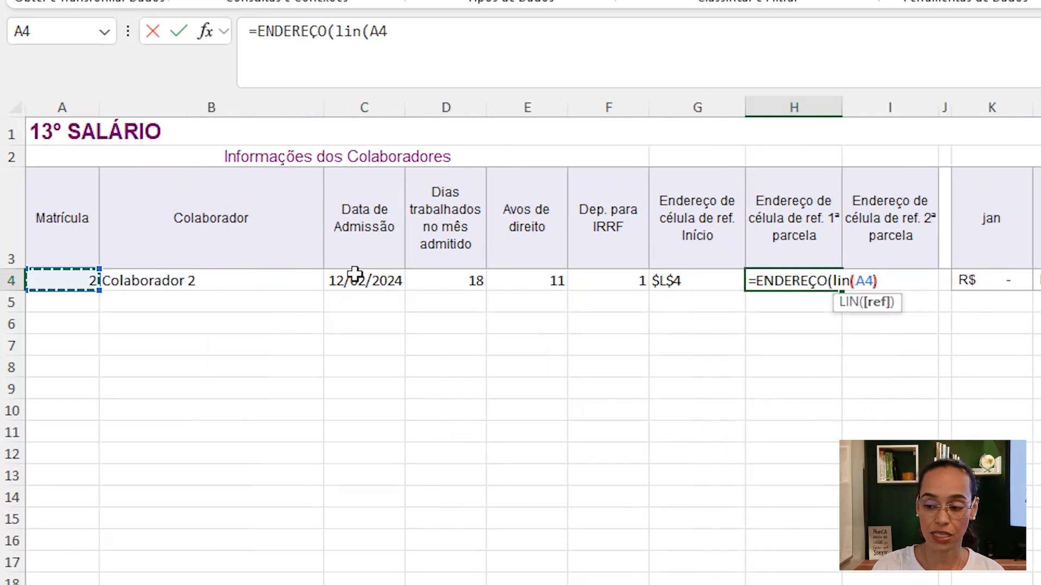
text())
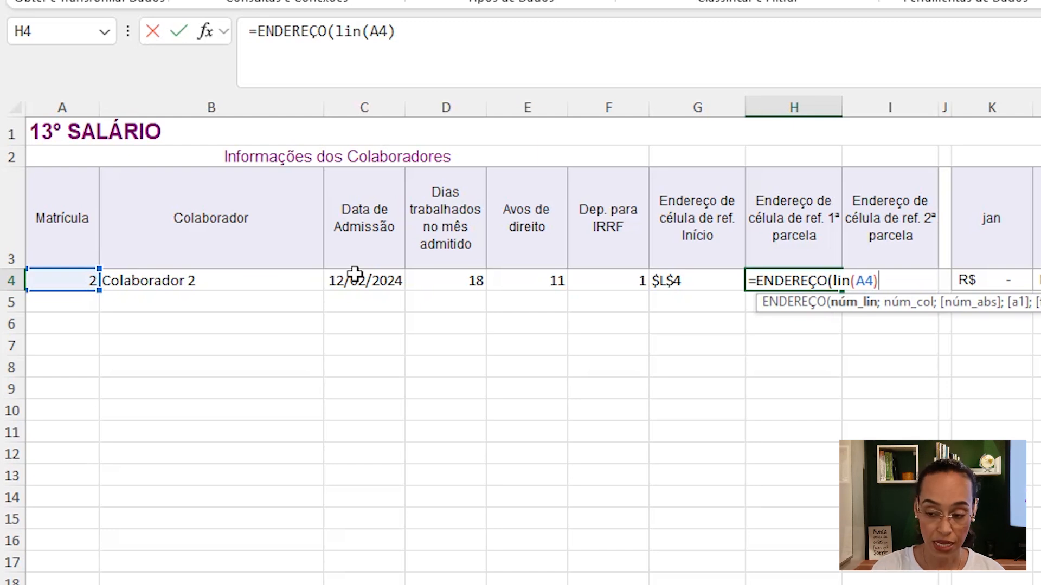
text(;)
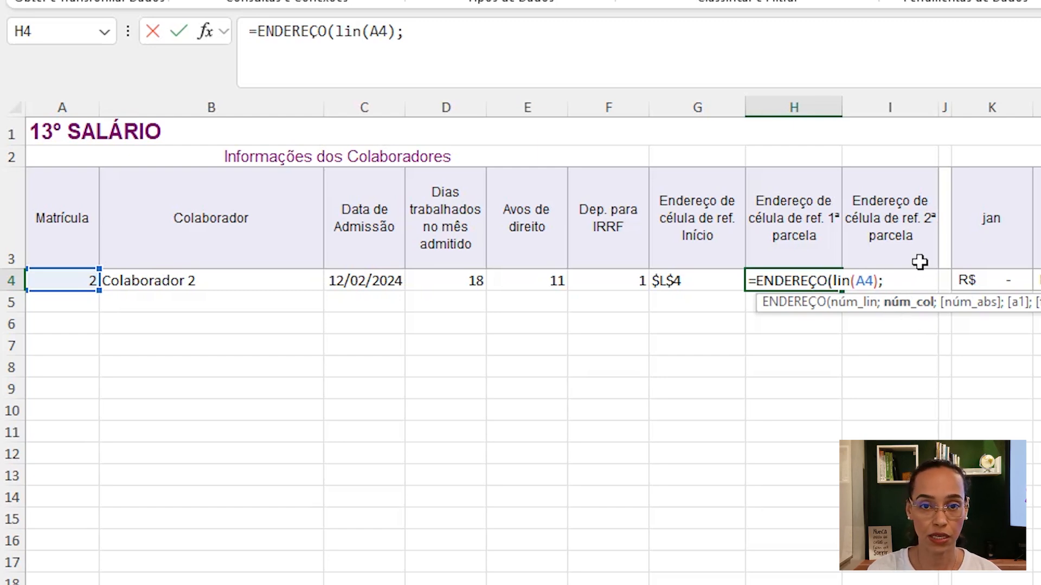
- Add CORRESP(Y4;K3:V3;0) as the column argument, matching the first-instalment month against the month headers exactly
text(corres)
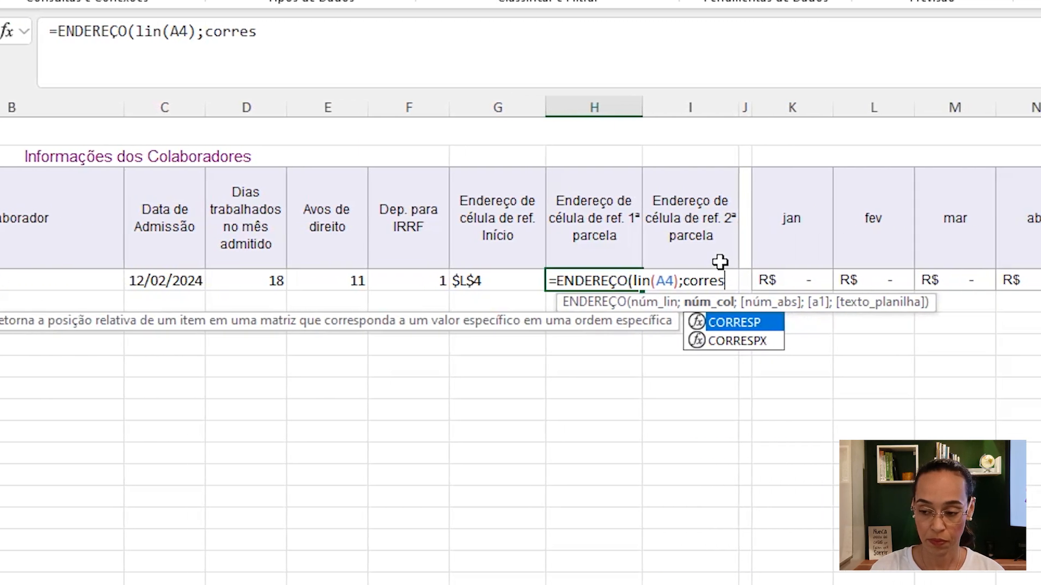
key(Tab)
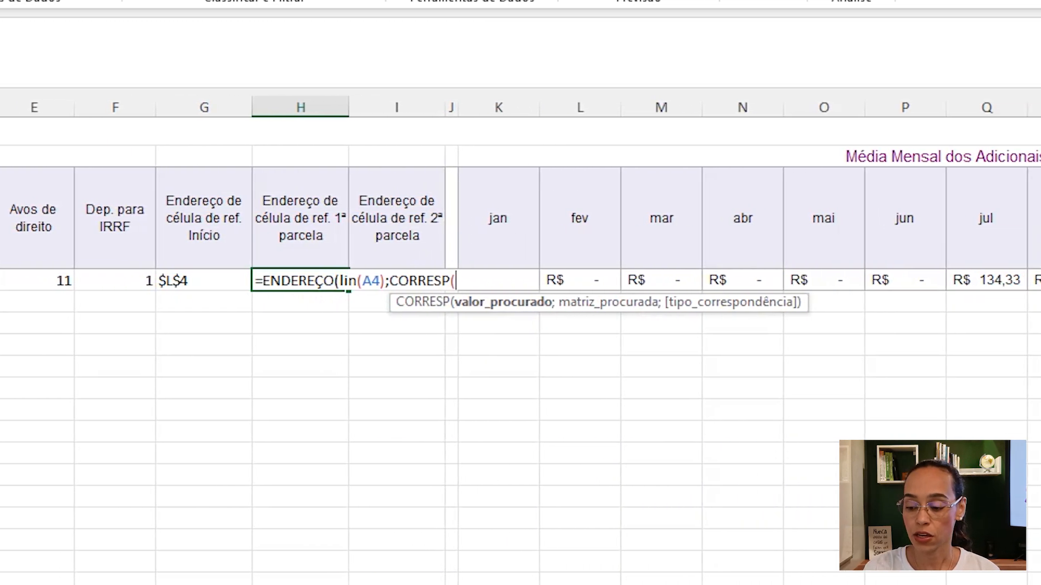
scroll(520, 347, right, 7)
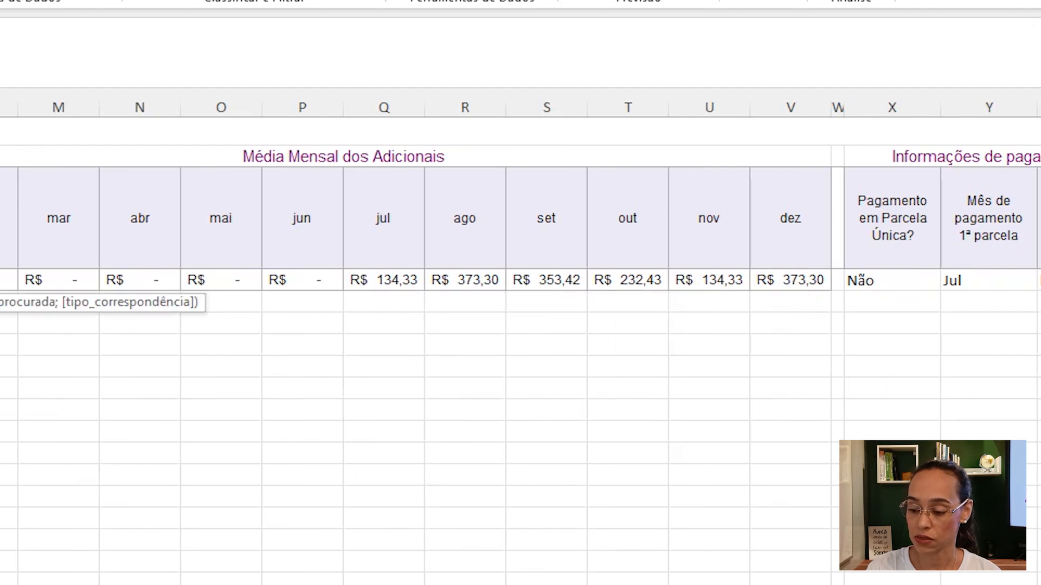
scroll(853, 279, right, 1)
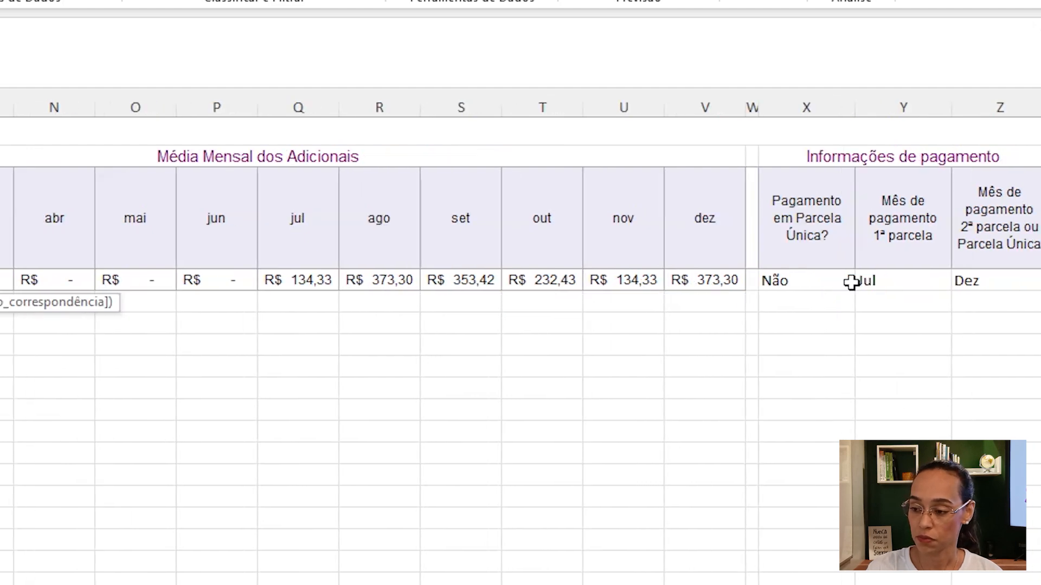
click(901, 284)
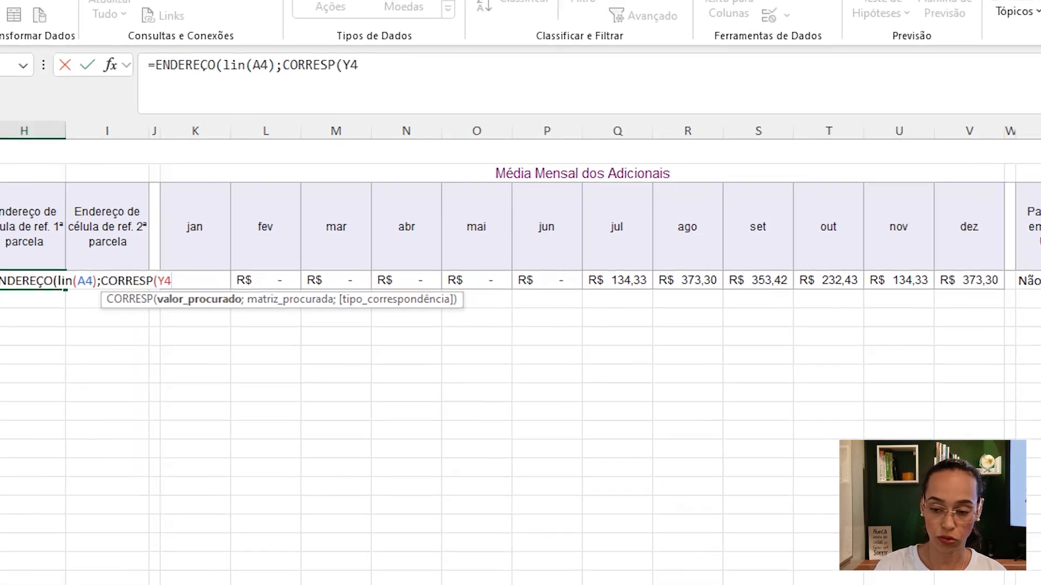
text(;CORRESP(Y4;)
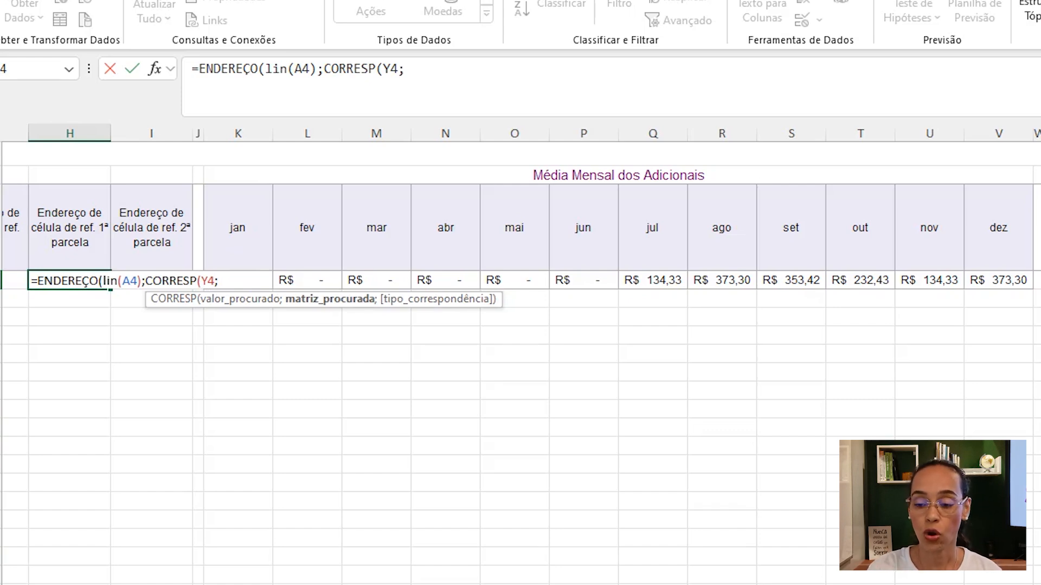
drag(233, 230, 982, 252)
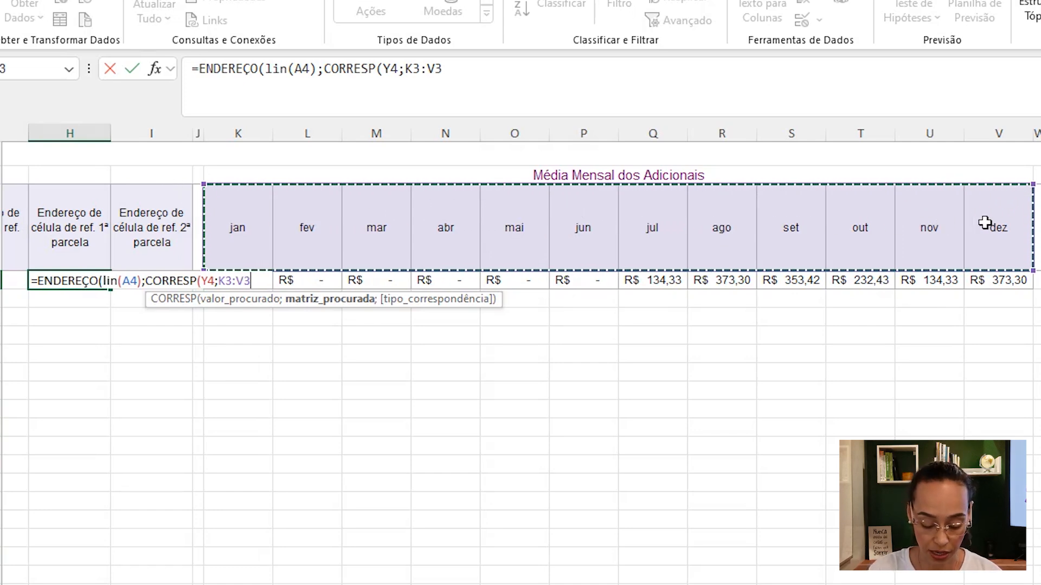
text(;)
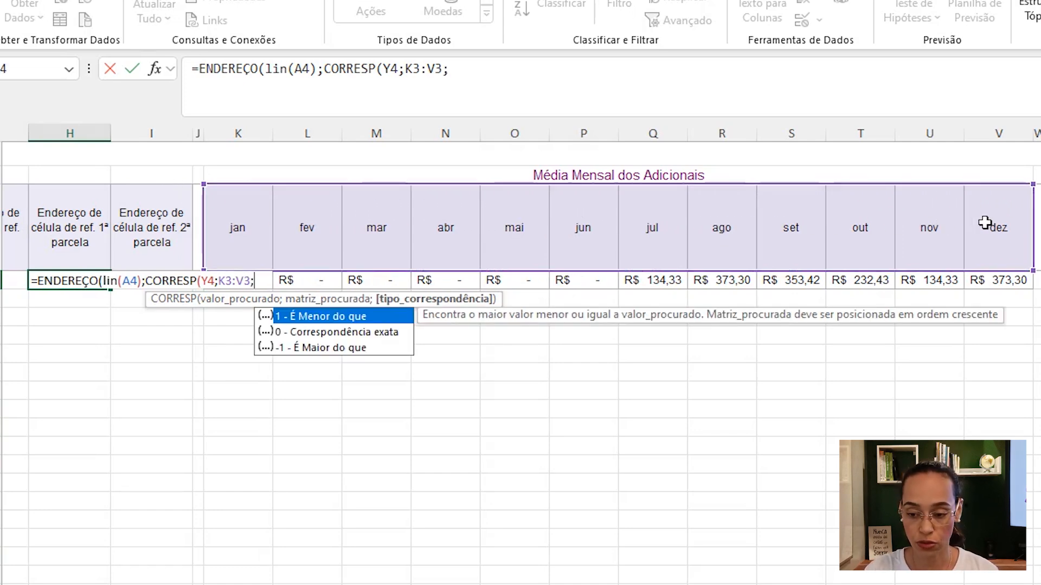
double_click(358, 332)
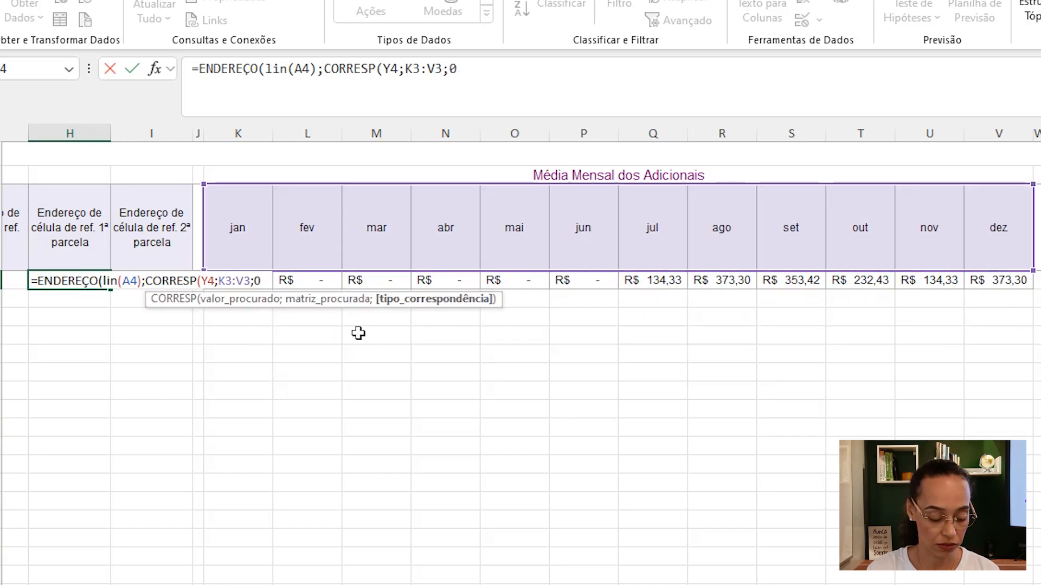
text())
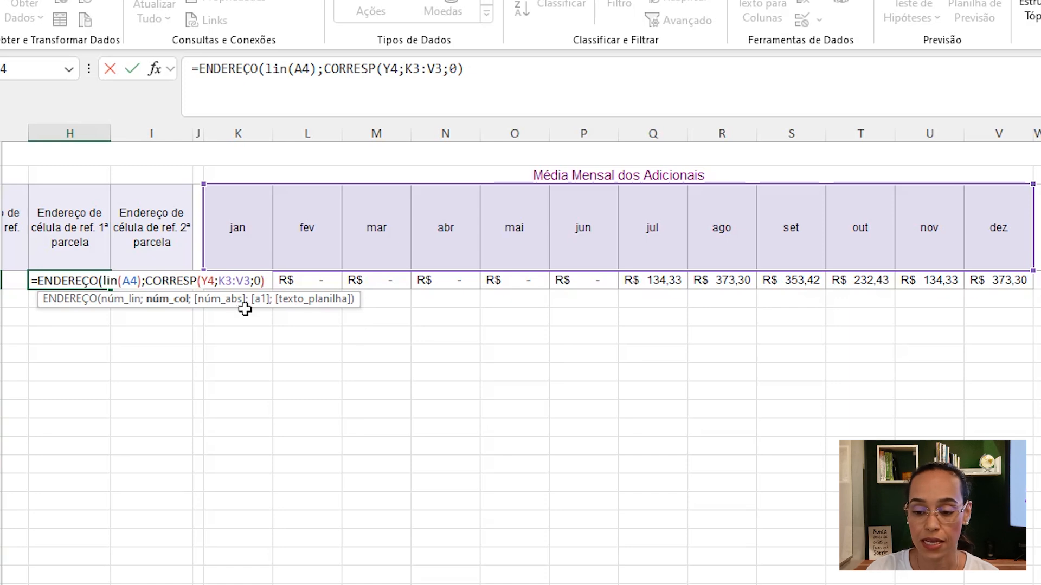
- Make the month header range absolute as $K$3:$V$3 and add 9 to the matched position
drag(219, 281, 247, 280)
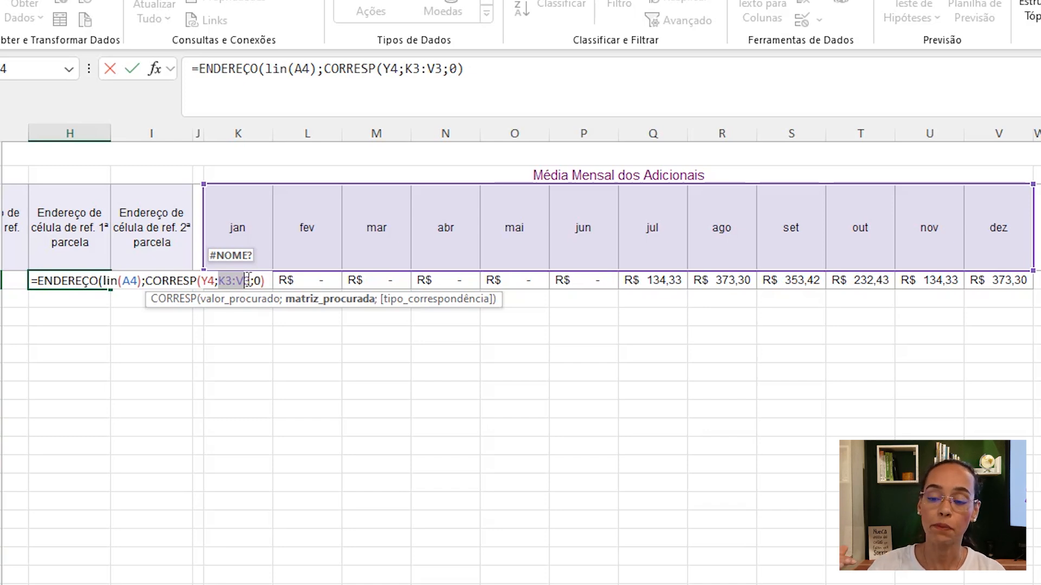
key(F4)
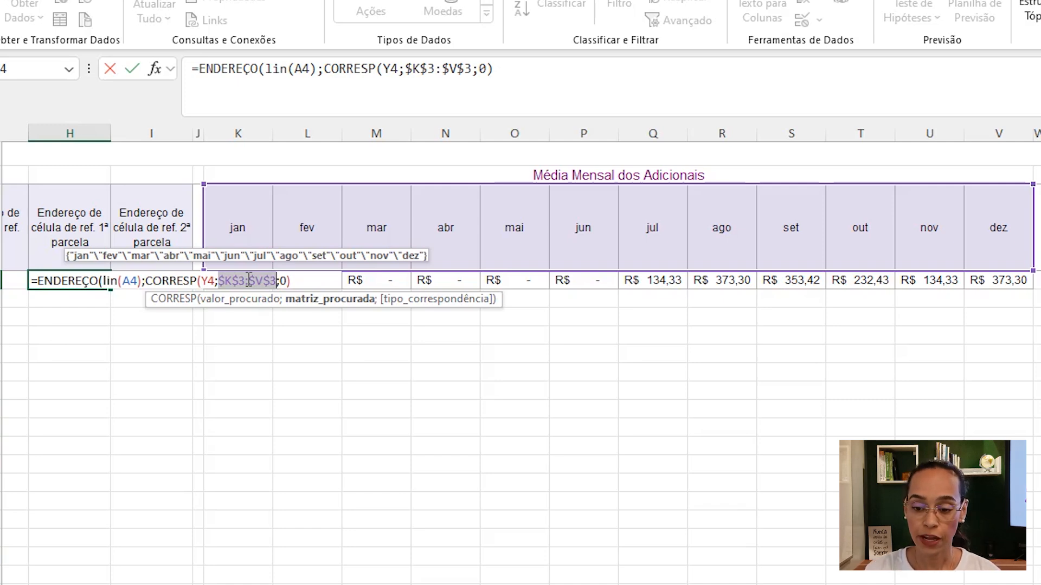
click(299, 283)
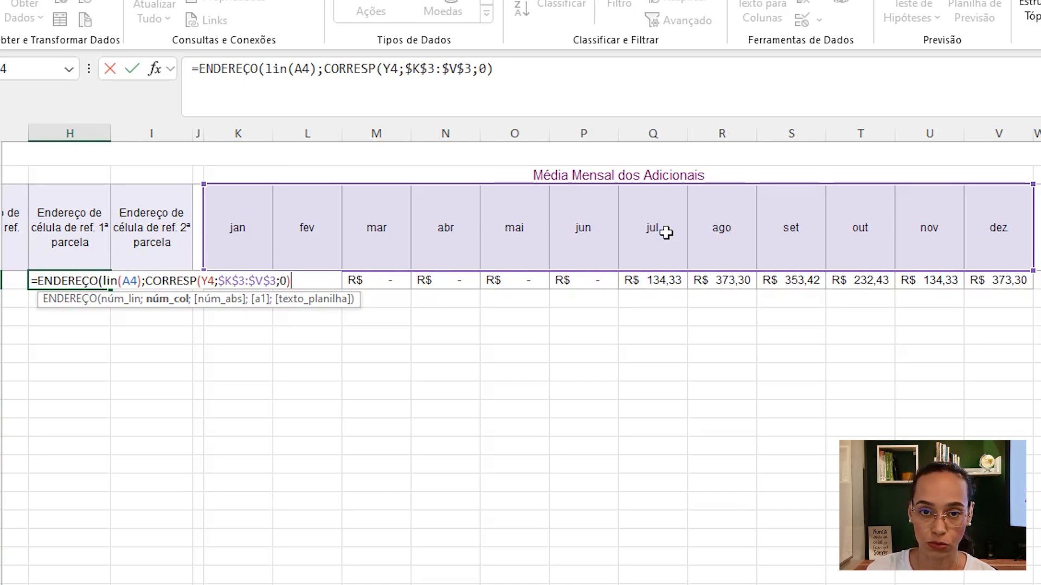
scroll(521, 244, left, 4)
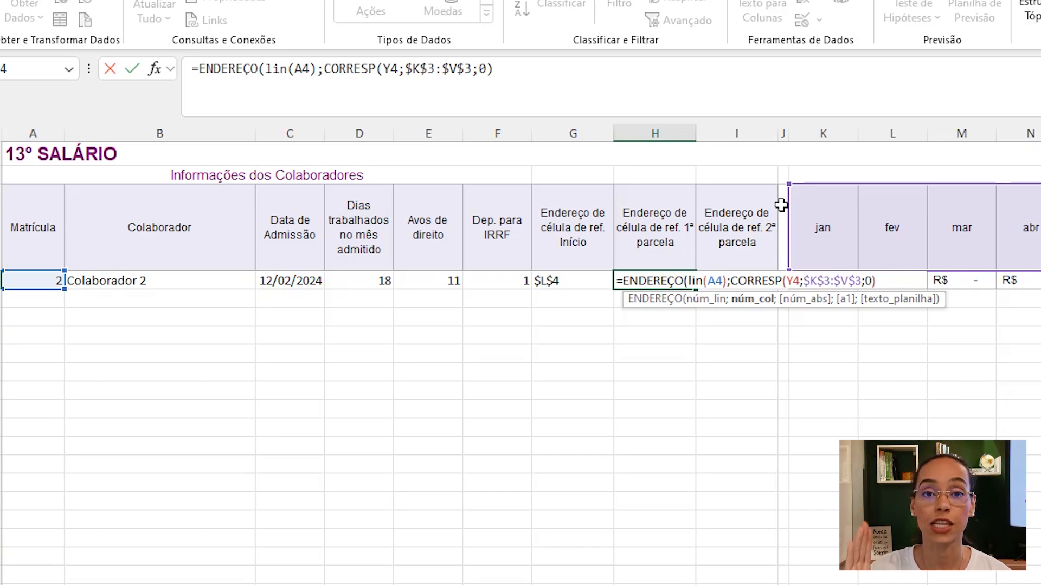
text(+9)
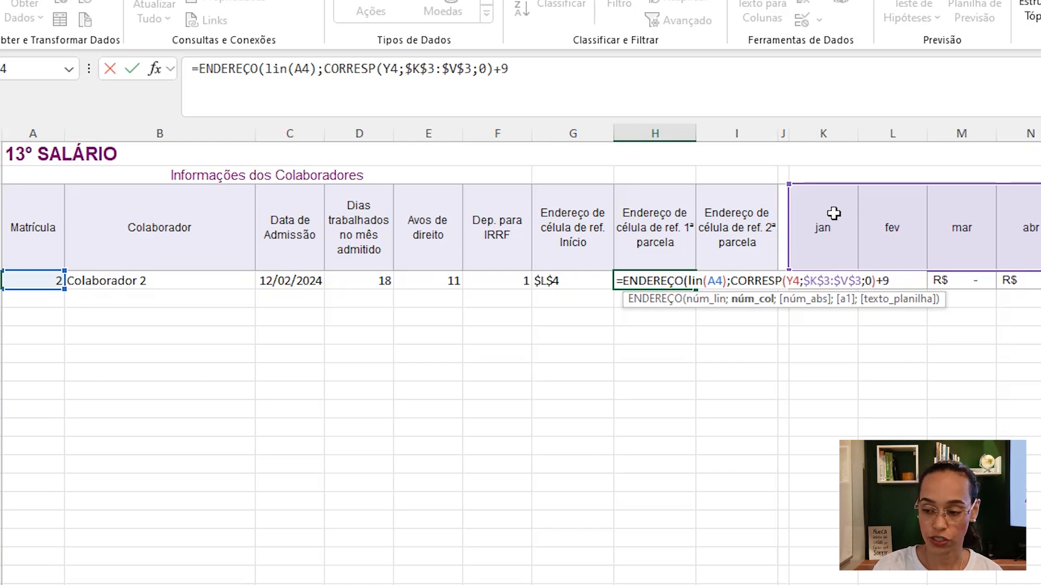
text())
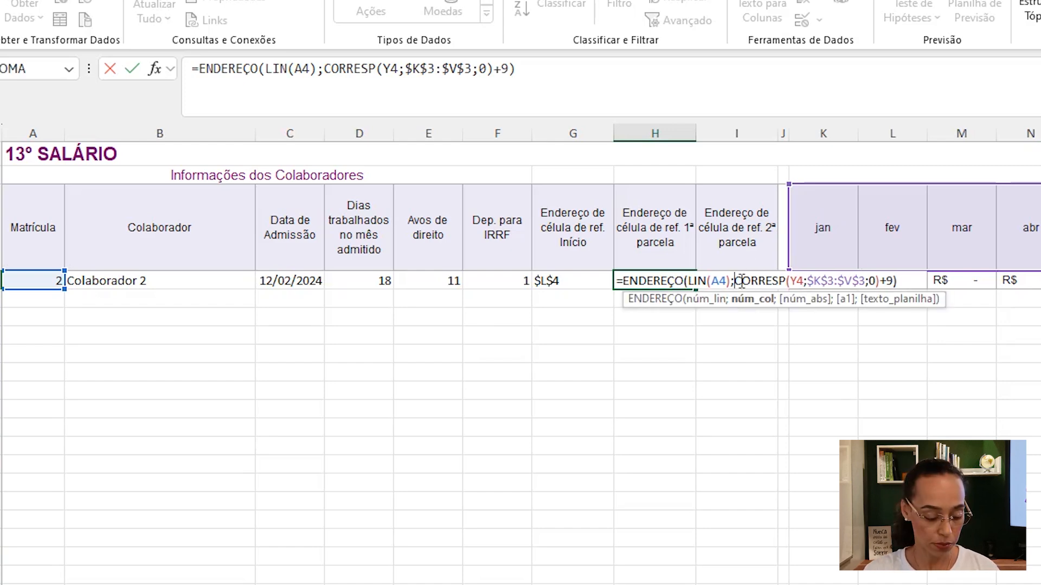
- Wrap the column expression in SEERRO with 21 as the fallback value and enter the formula
text(seer)
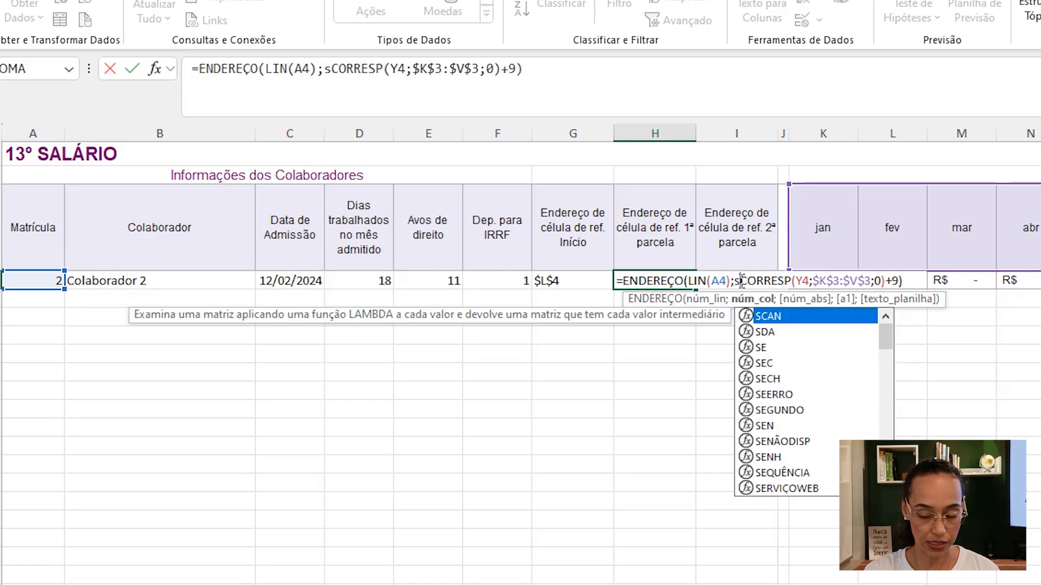
key(Tab)
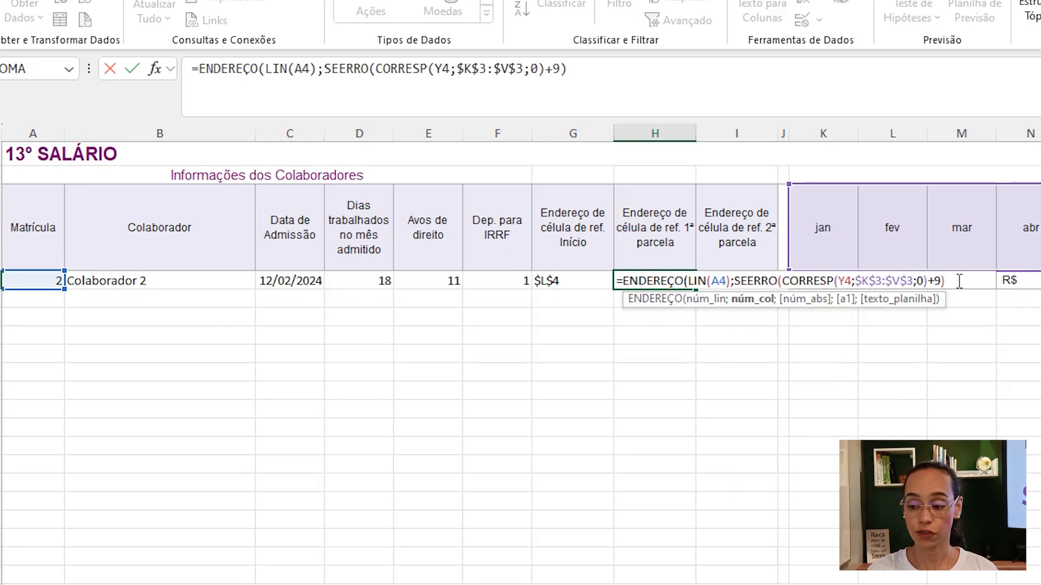
key(BackSpace)
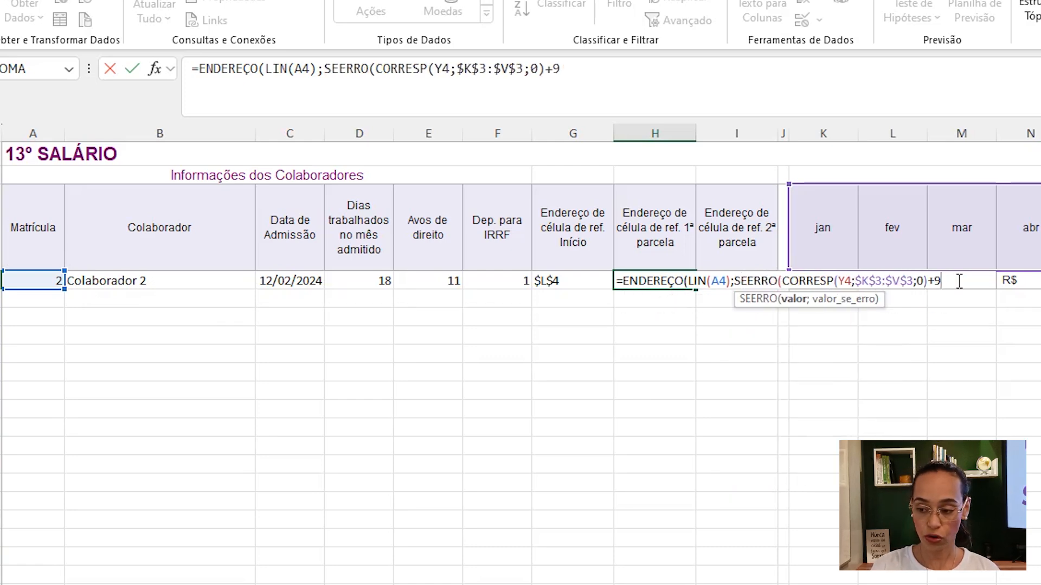
text(;)
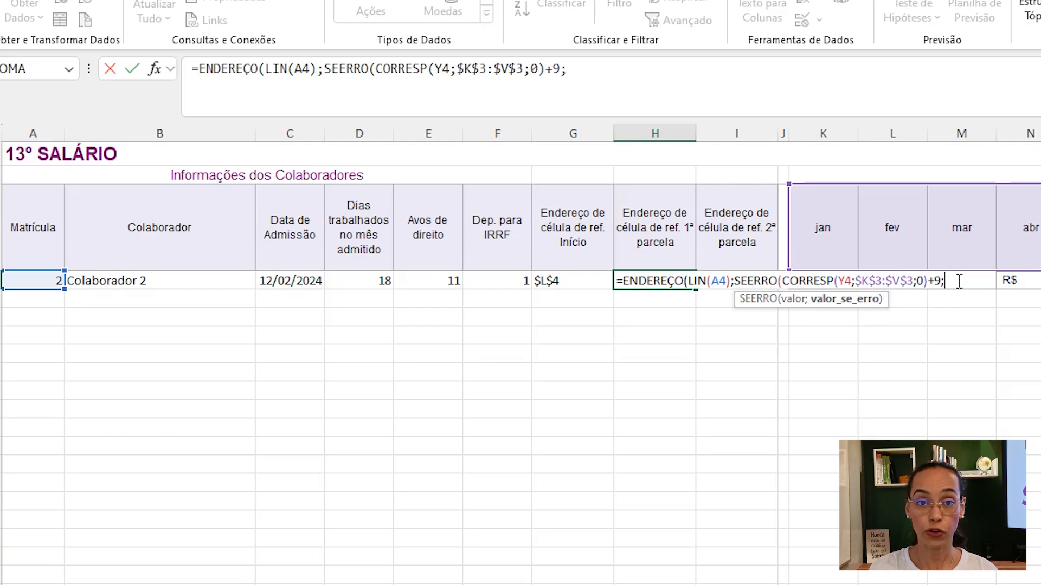
text(21))
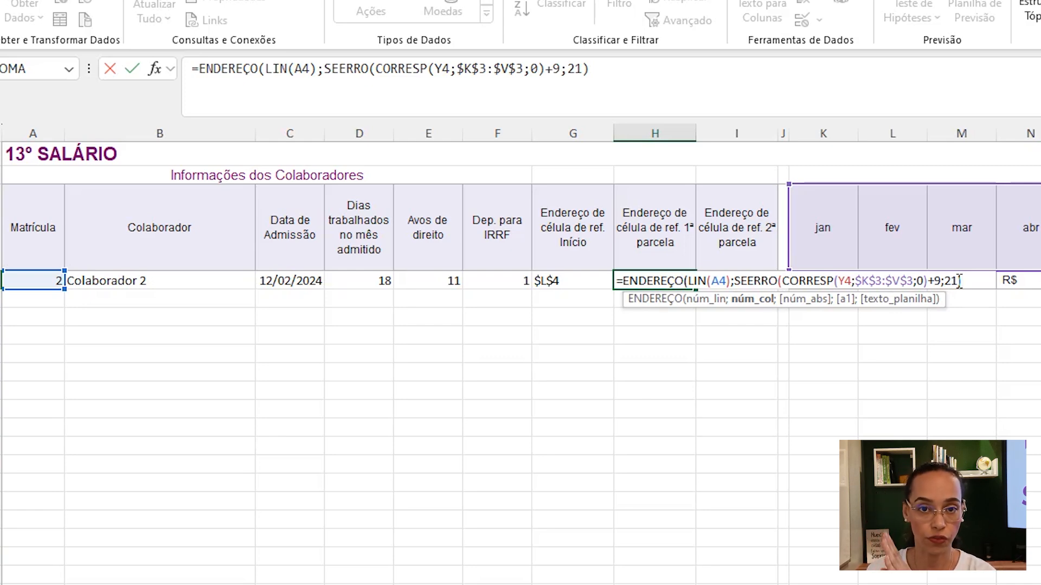
text())
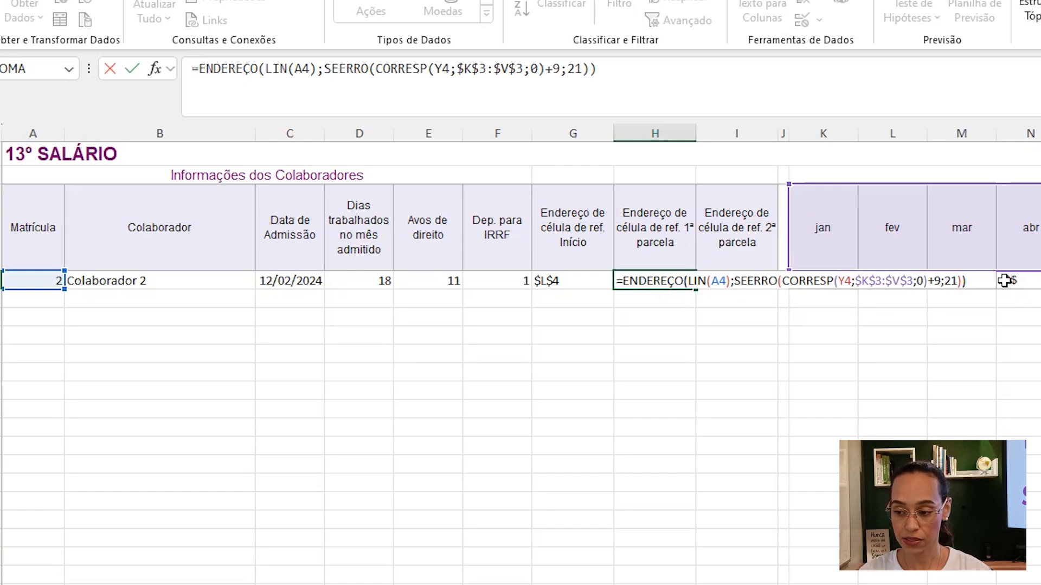
key(Return)
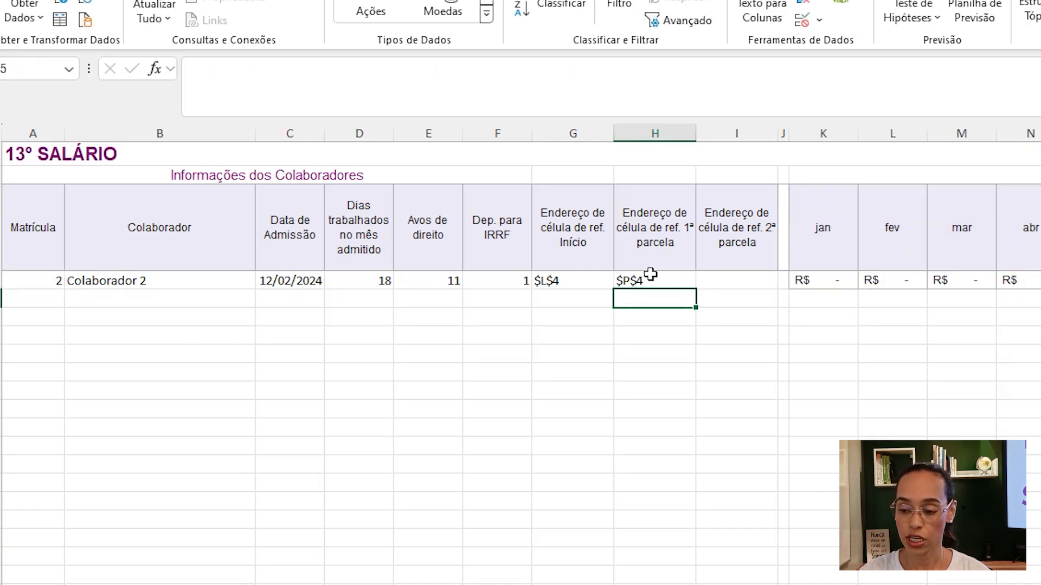
- Test the formula by choosing Nov from Y4's month dropdown and reviewing H4's formula
click(656, 280)
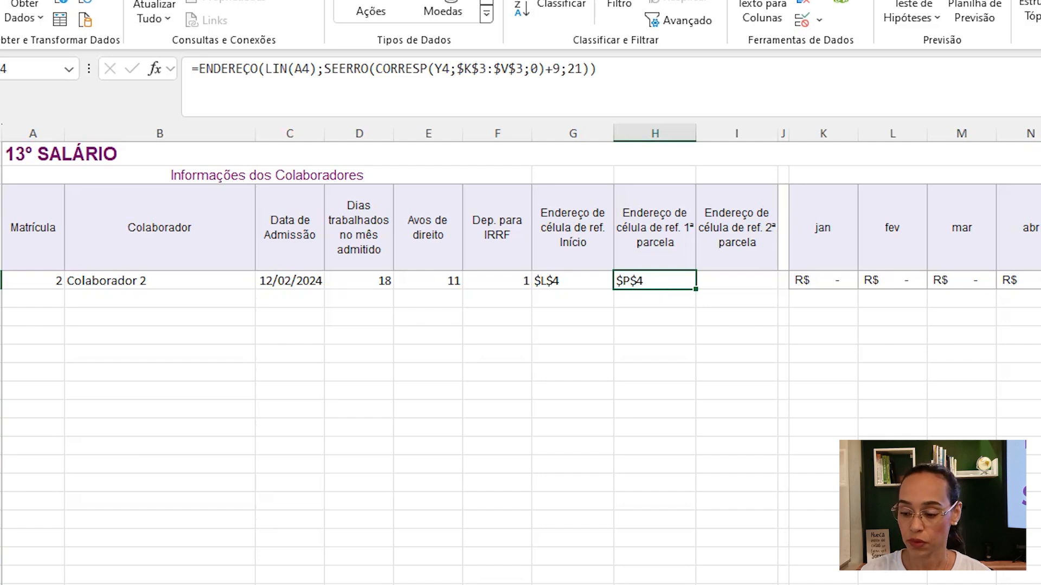
scroll(520, 352, right, 3)
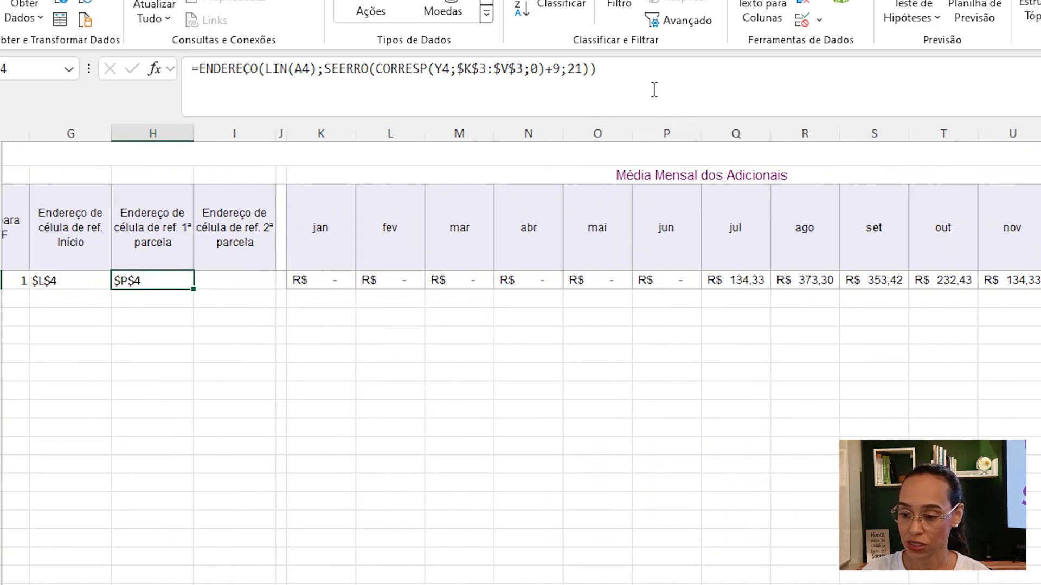
click(658, 236)
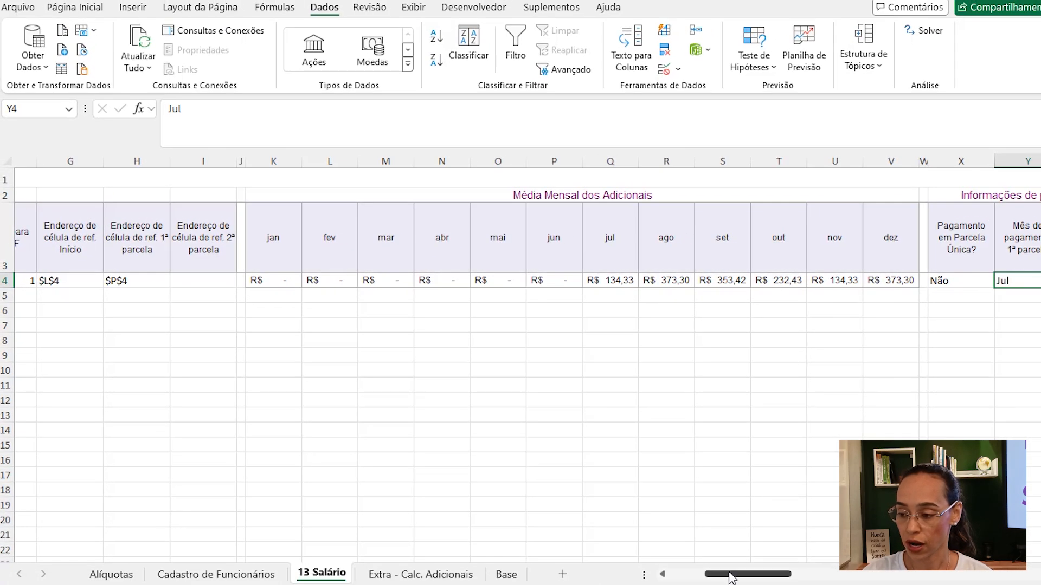
drag(732, 577, 748, 577)
click(889, 281)
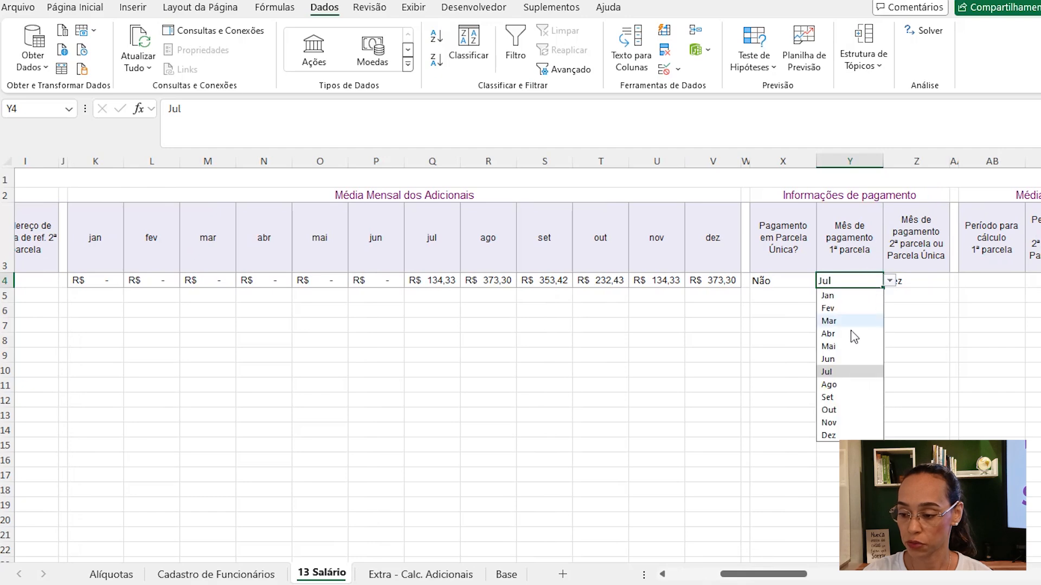
click(828, 423)
drag(764, 577, 714, 580)
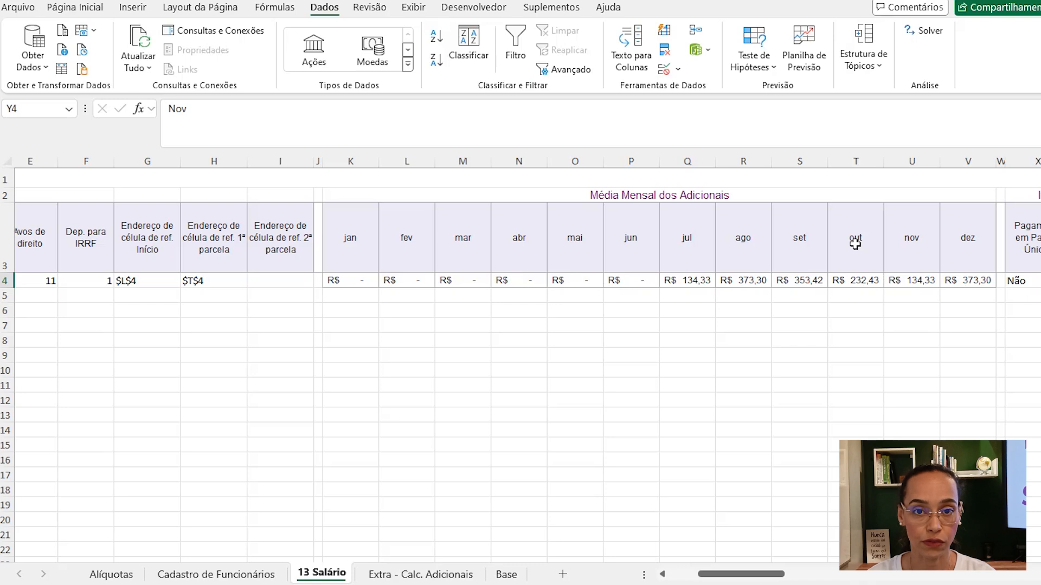
click(214, 280)
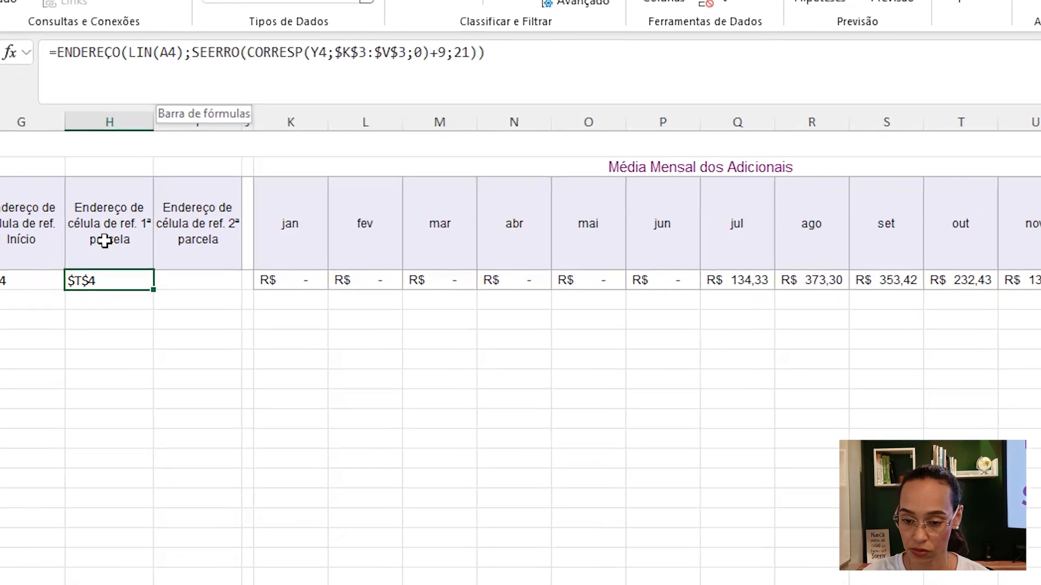
- Make the row reference column-absolute as LIN($A4) in H4's address formula and enter it
click(154, 42)
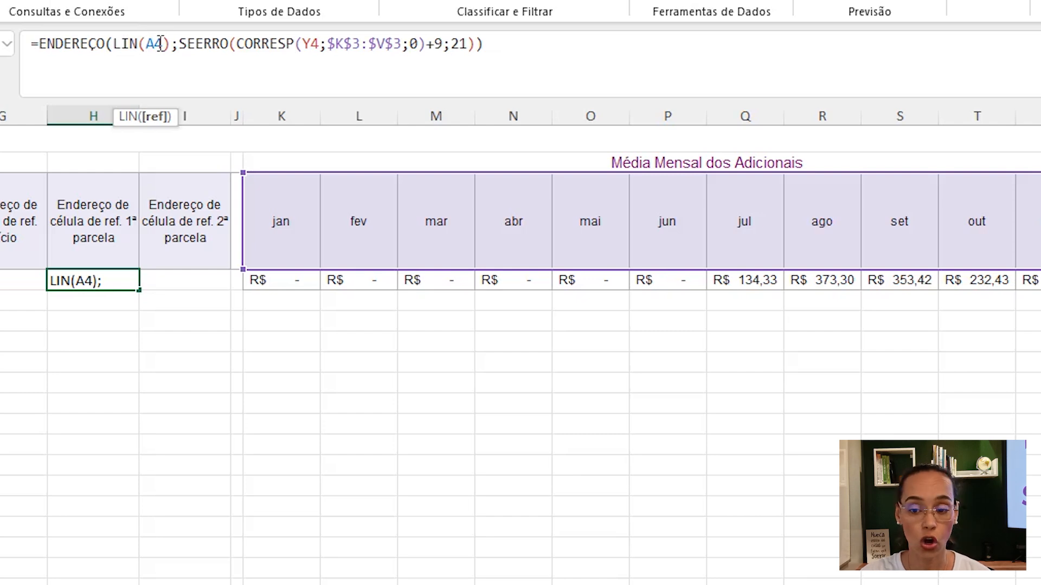
text($)
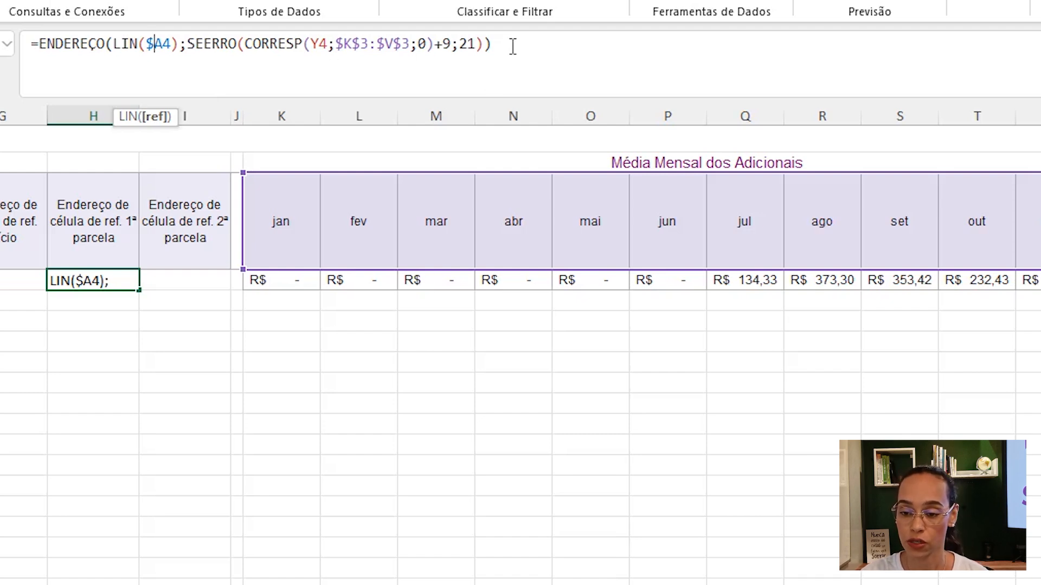
key(Return)
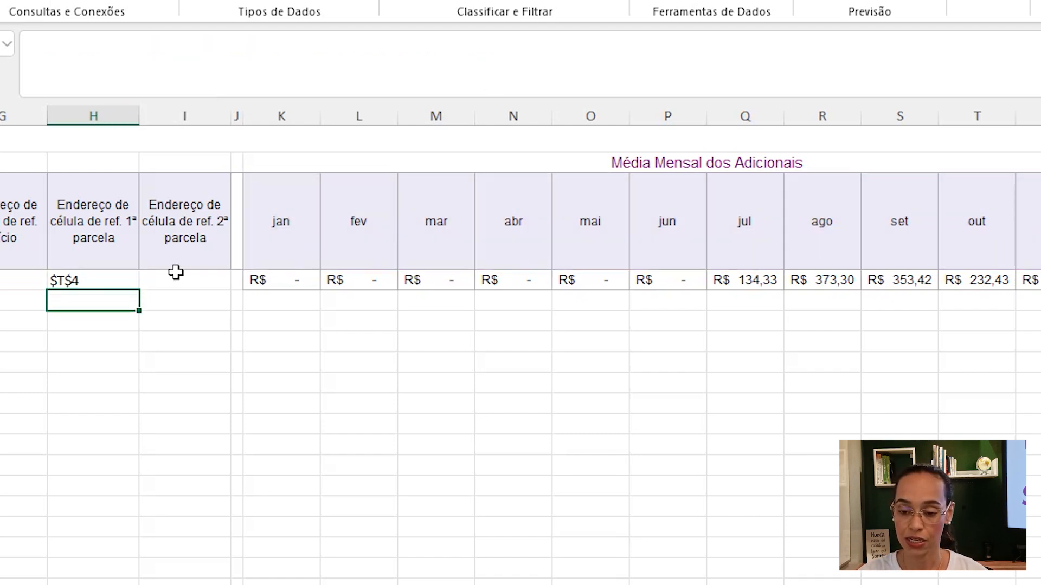
- Copy H4's address formula into I4 for the second-instalment reference address
click(88, 283)
drag(140, 290, 211, 293)
scroll(212, 292, left, 3)
click(395, 281)
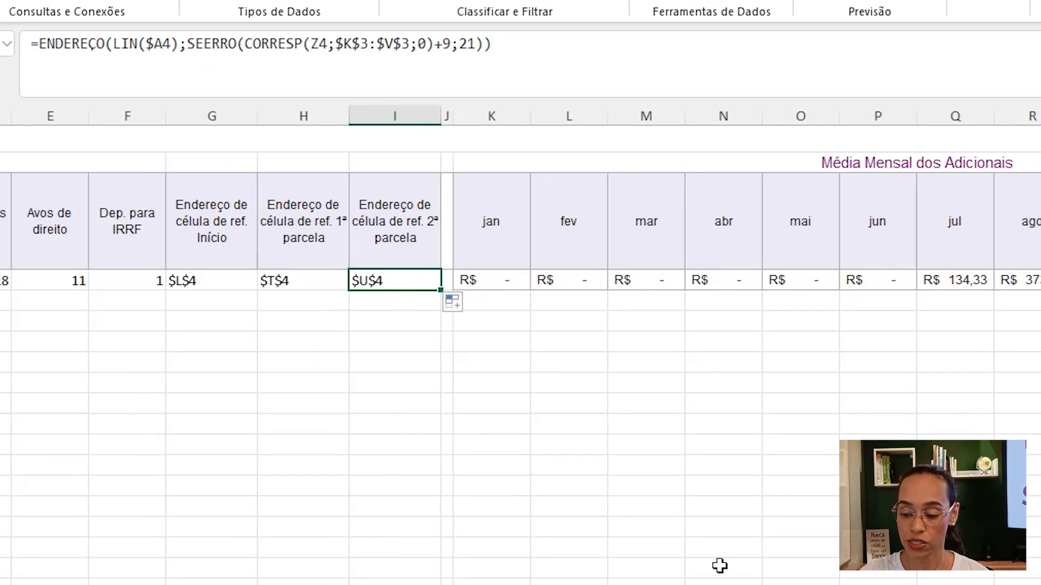
- Start an average formula =MÉDIA( in AB4, the first-instalment calculation period cell
scroll(520, 325, right, 6)
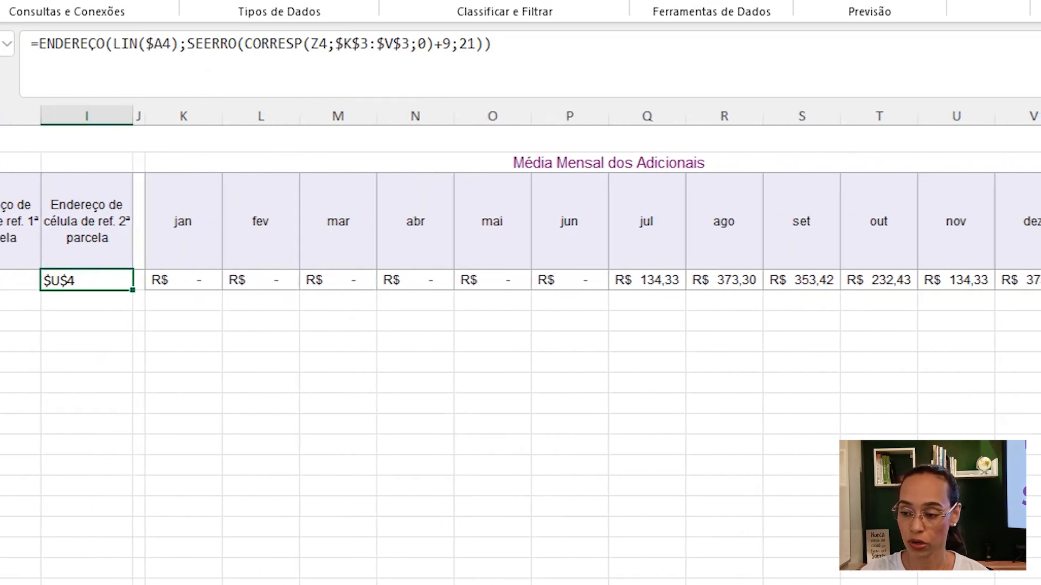
scroll(520, 325, right, 1)
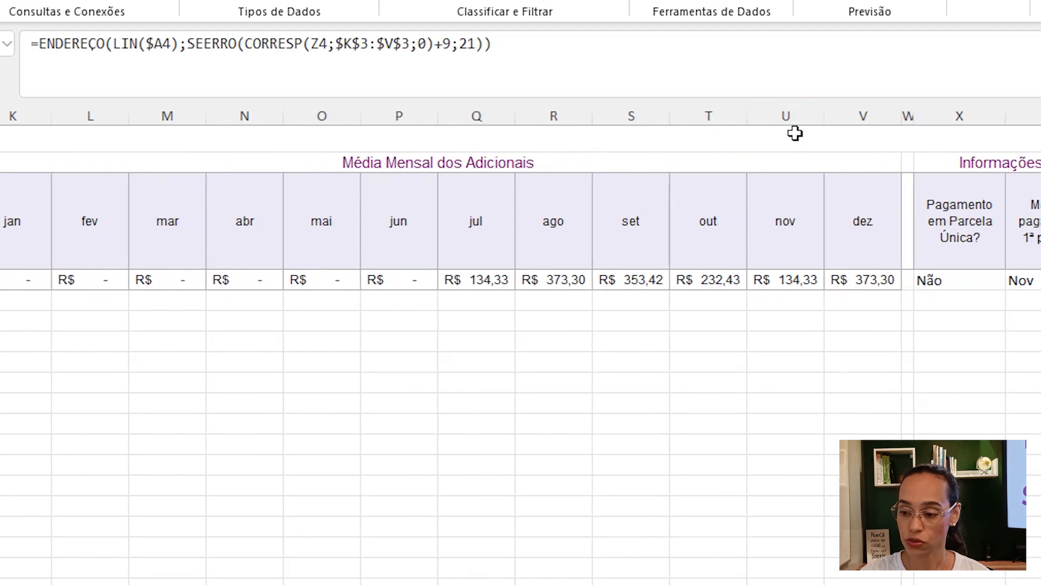
click(781, 225)
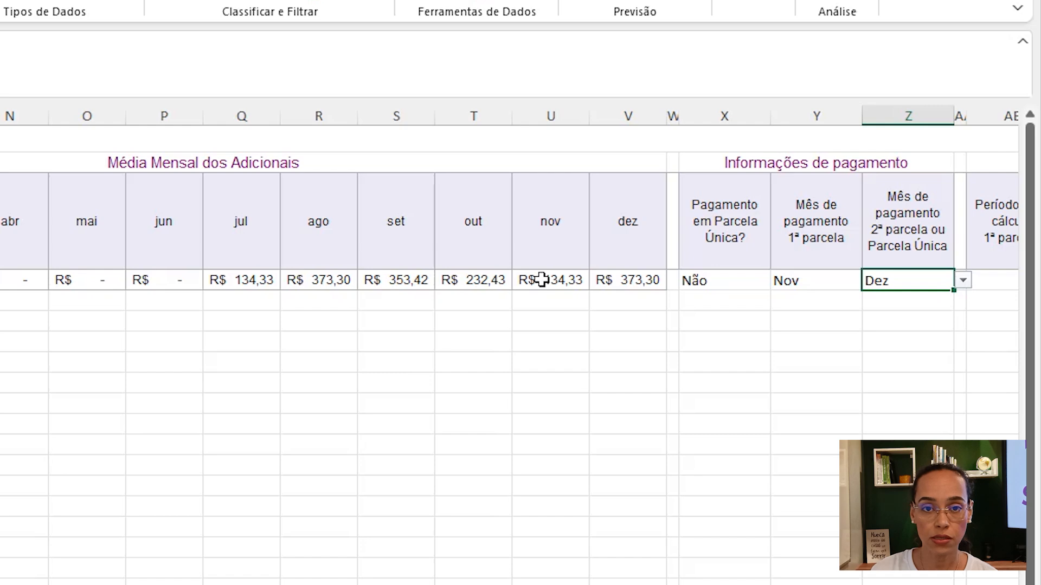
click(834, 293)
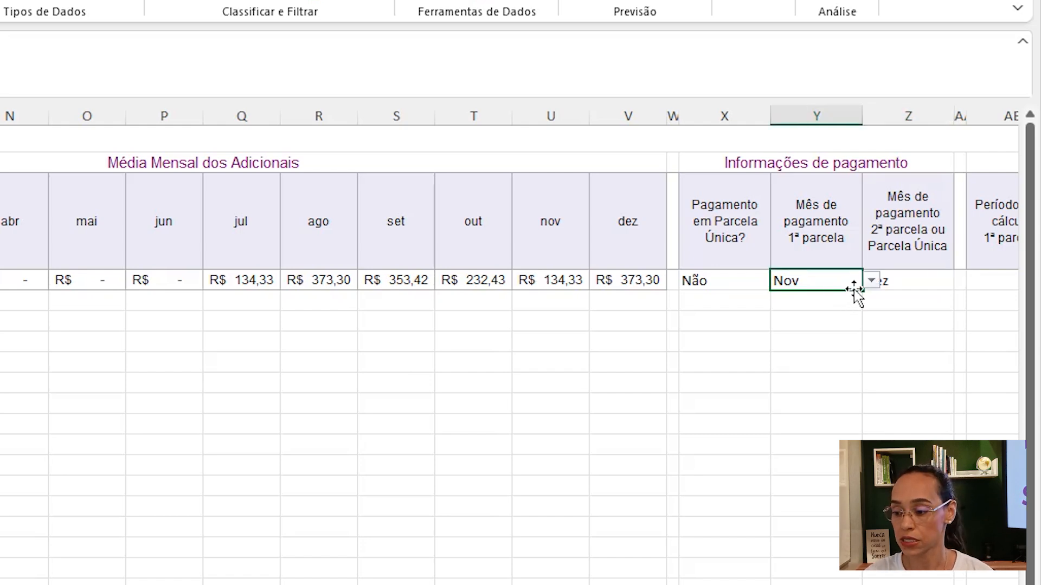
key(ctrl)
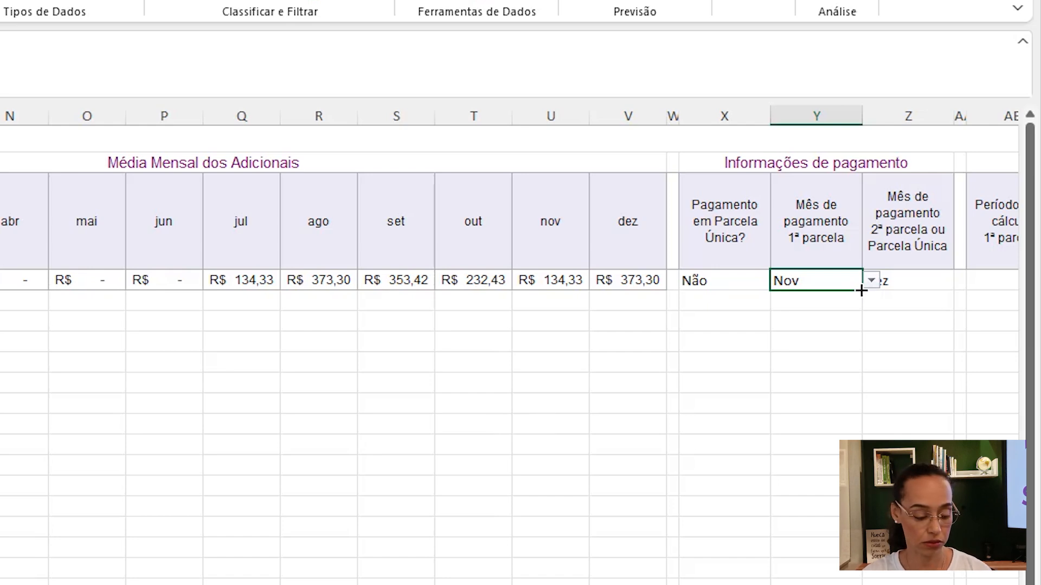
drag(862, 290, 830, 423)
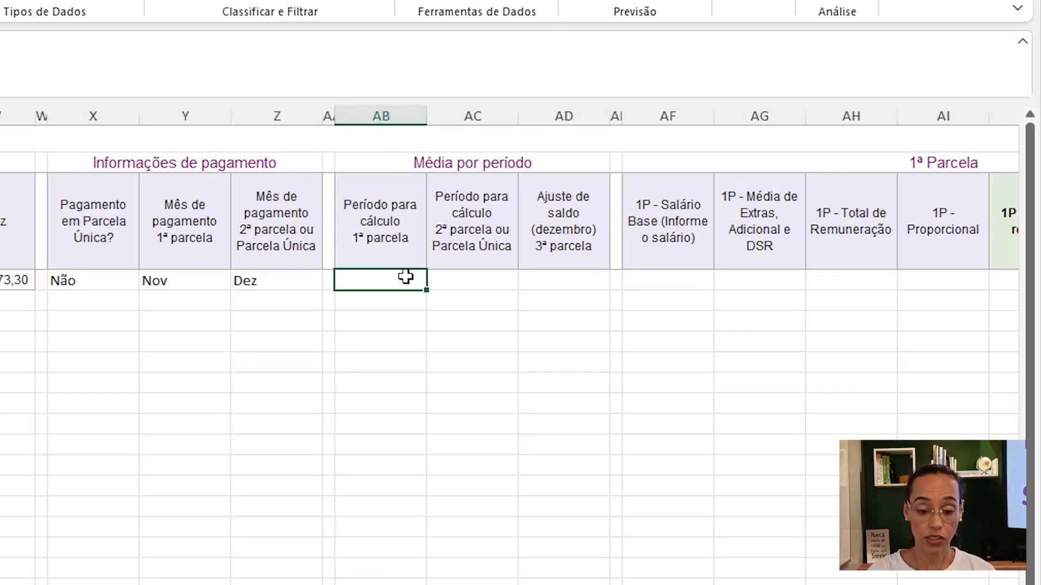
text(=Mé)
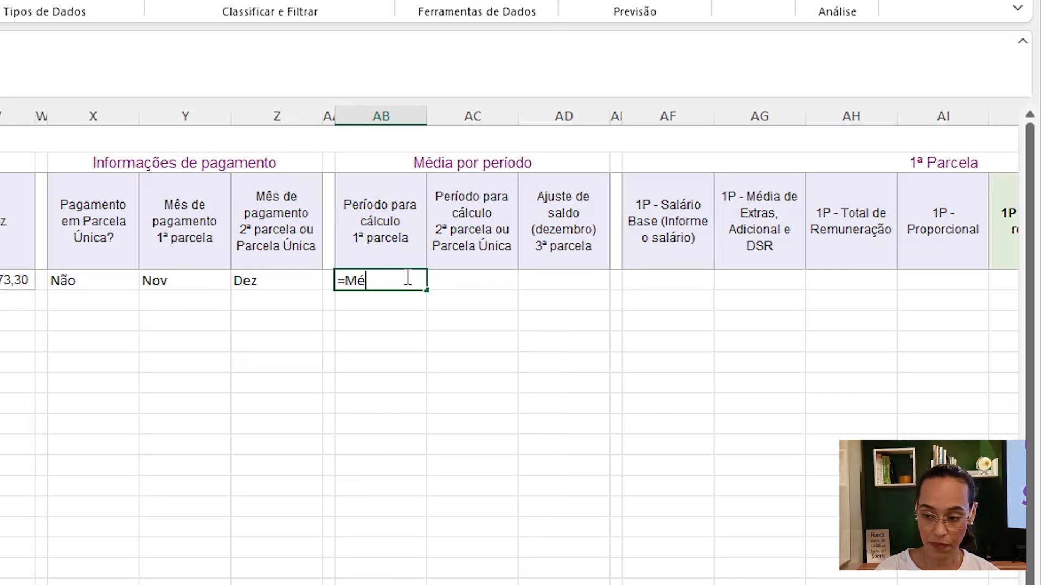
key(Tab)
- Add INDIRETO(G4) inside the average as the range start, using the start reference address
scroll(337, 282, right, 1)
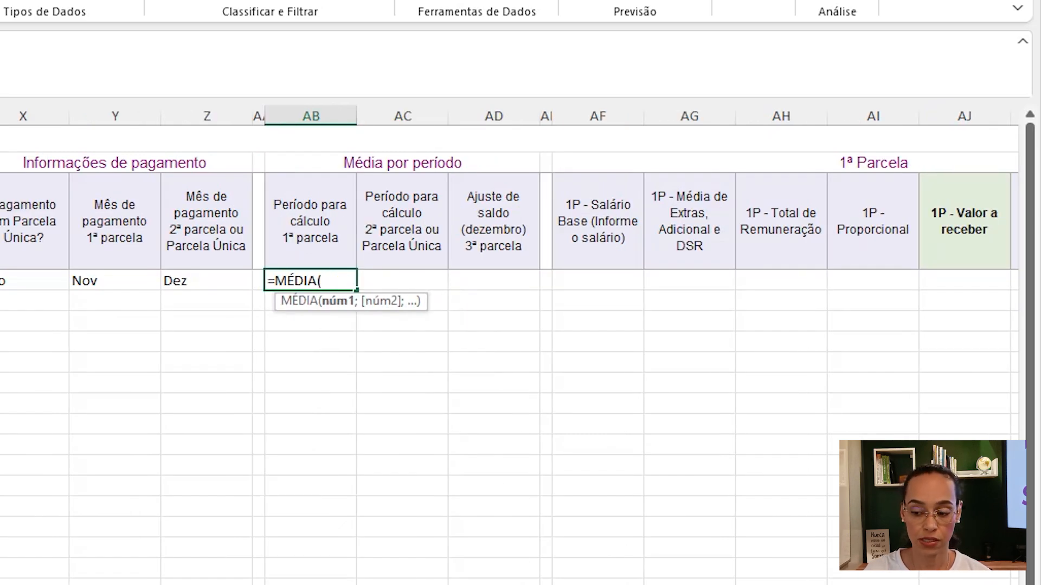
scroll(509, 347, left, 10)
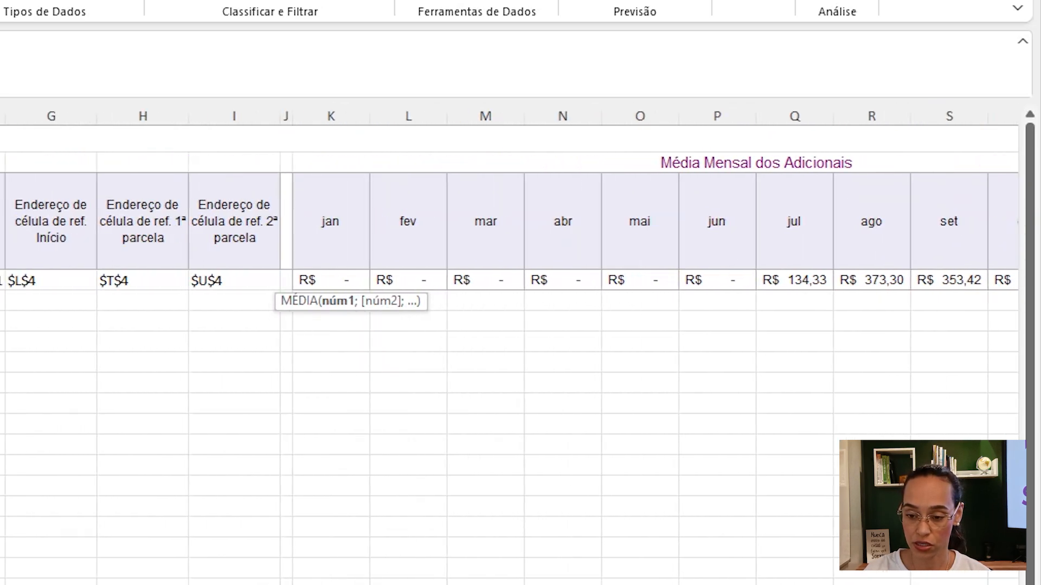
scroll(330, 512, left, 2)
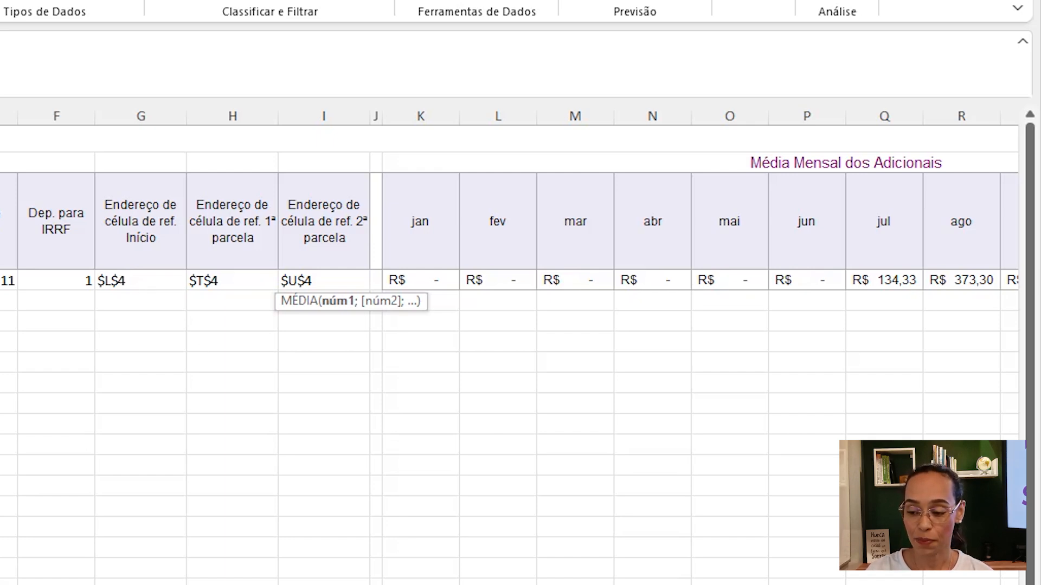
scroll(510, 347, right, 5)
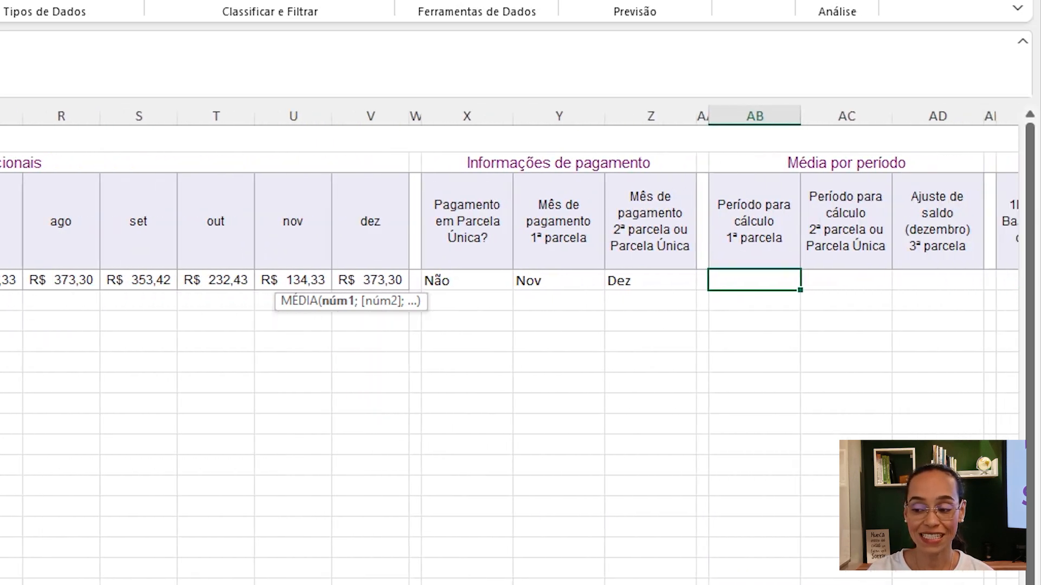
scroll(509, 347, right, 1)
text(indire)
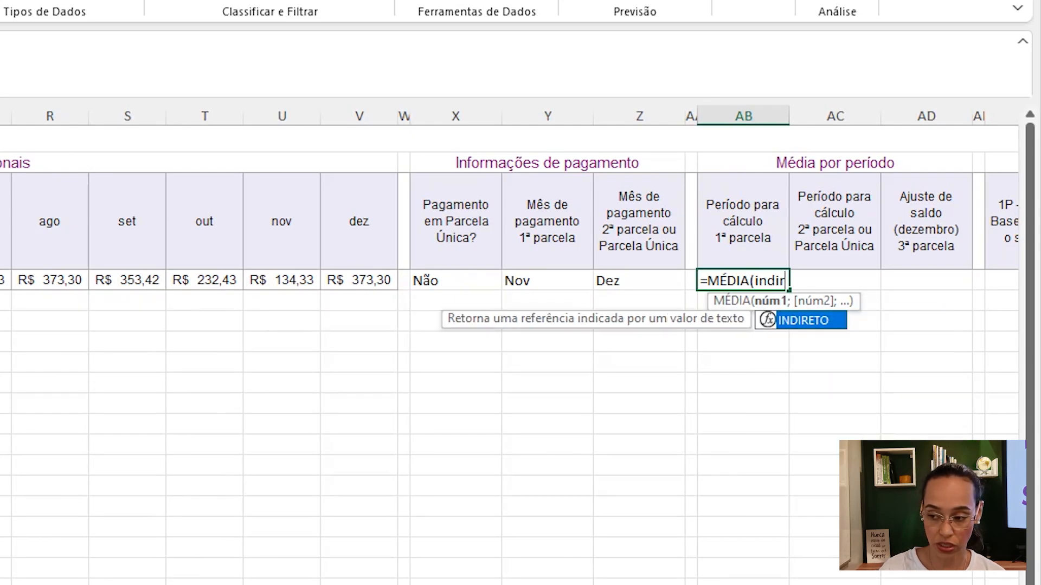
key(Tab)
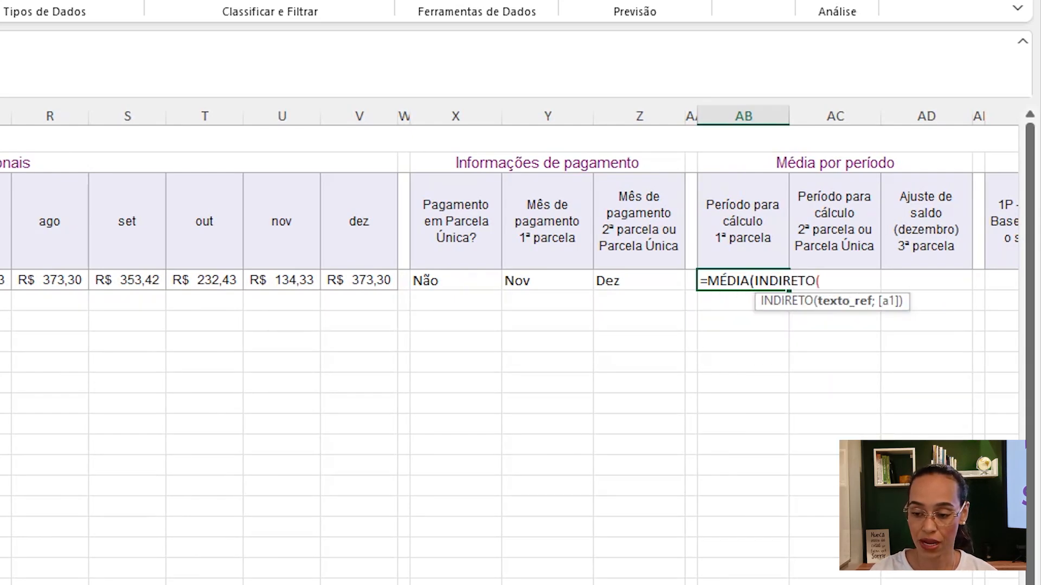
scroll(274, 356, left, 5)
click(199, 284)
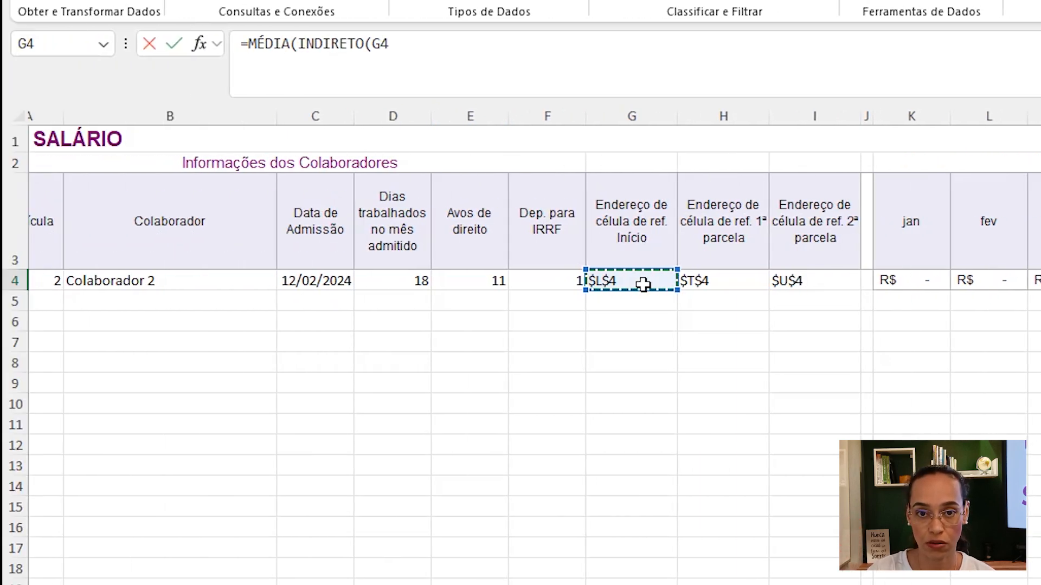
text())
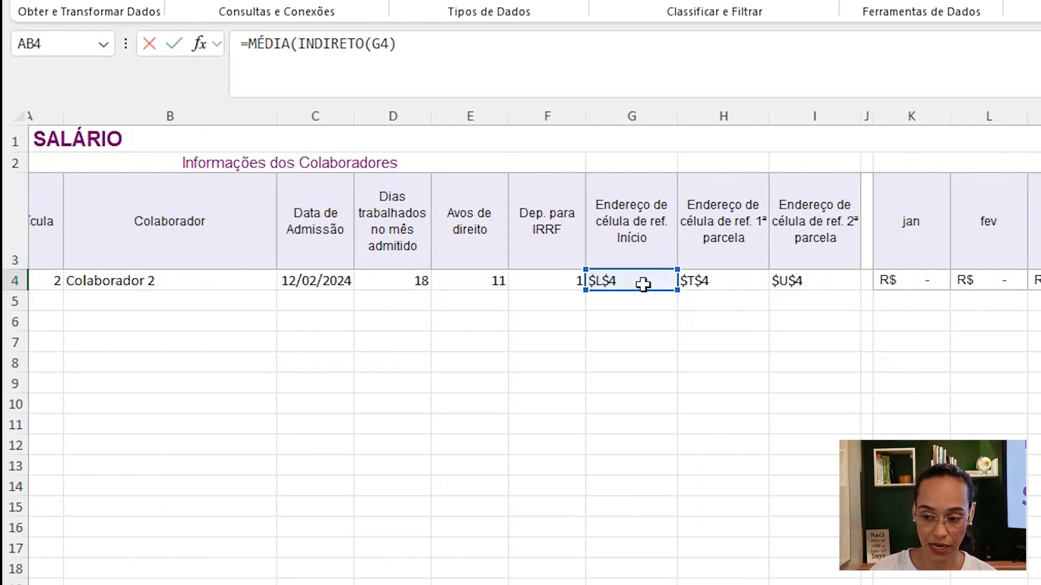
- Extend the range with :INDIRETO(H4), close both parentheses and enter the AB4 formula
click(436, 45)
text(:)
text(indi)
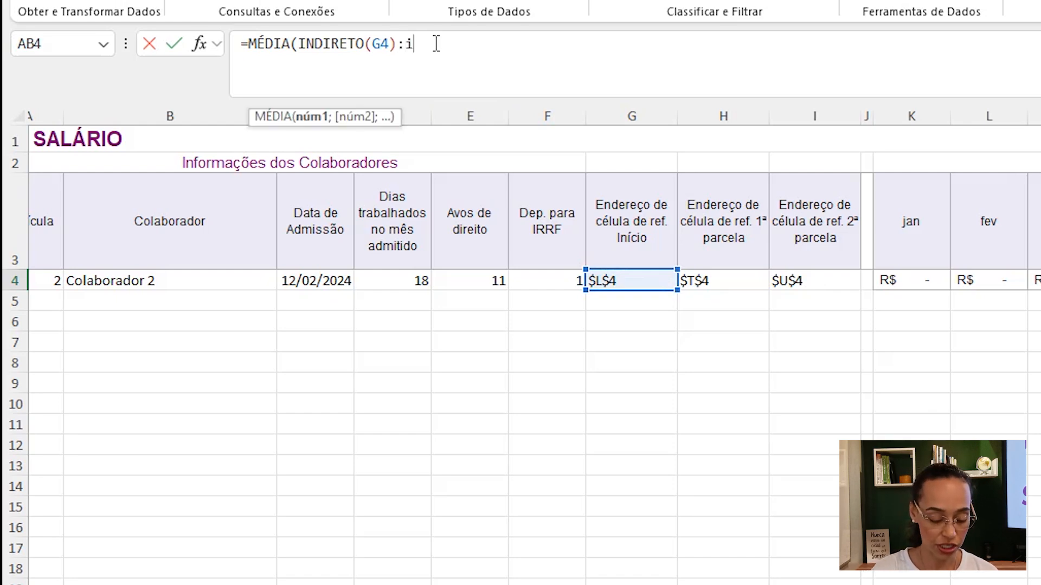
key(Tab)
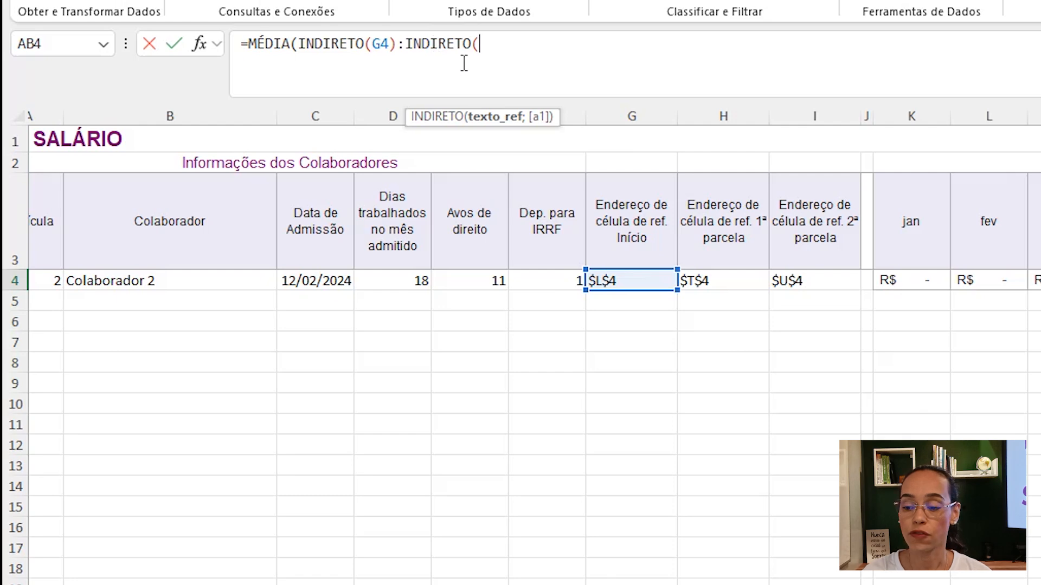
click(724, 280)
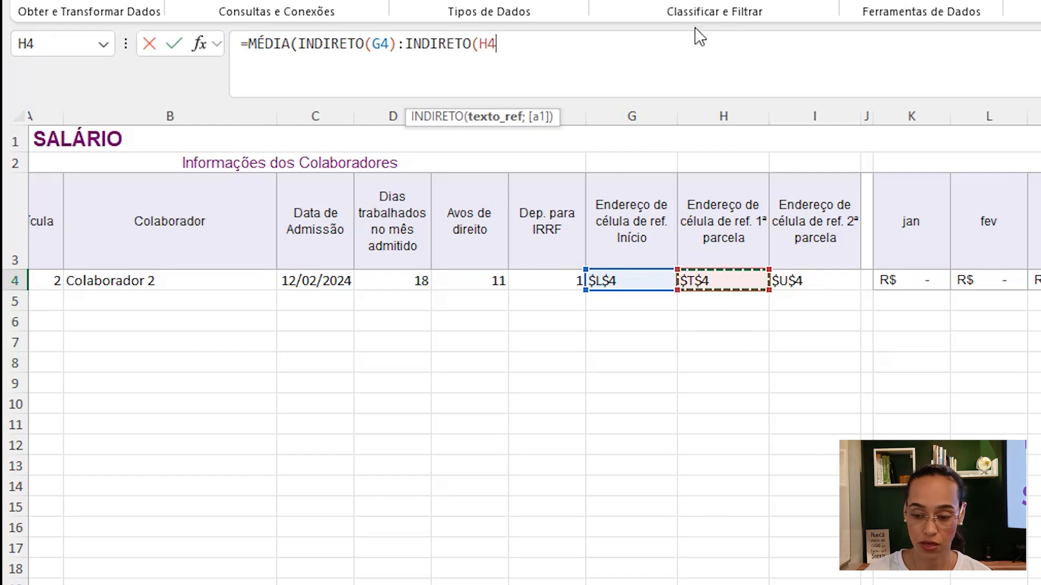
text())
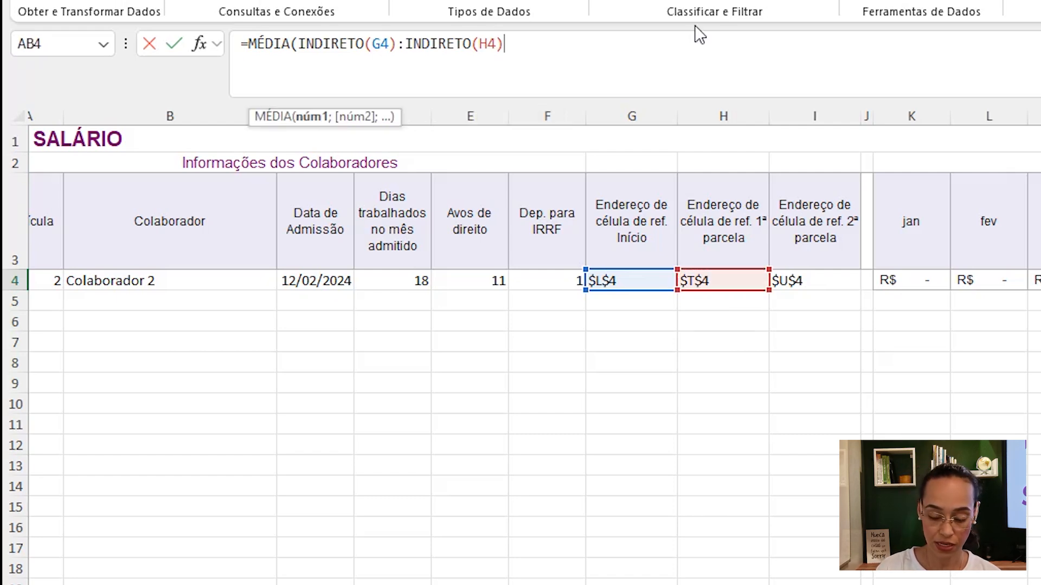
text())
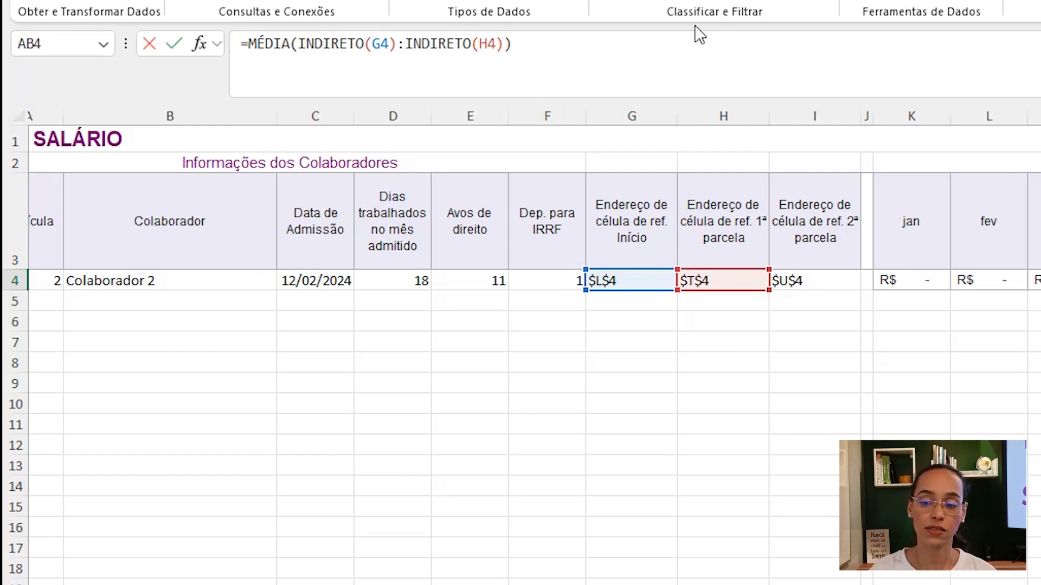
key(Return)
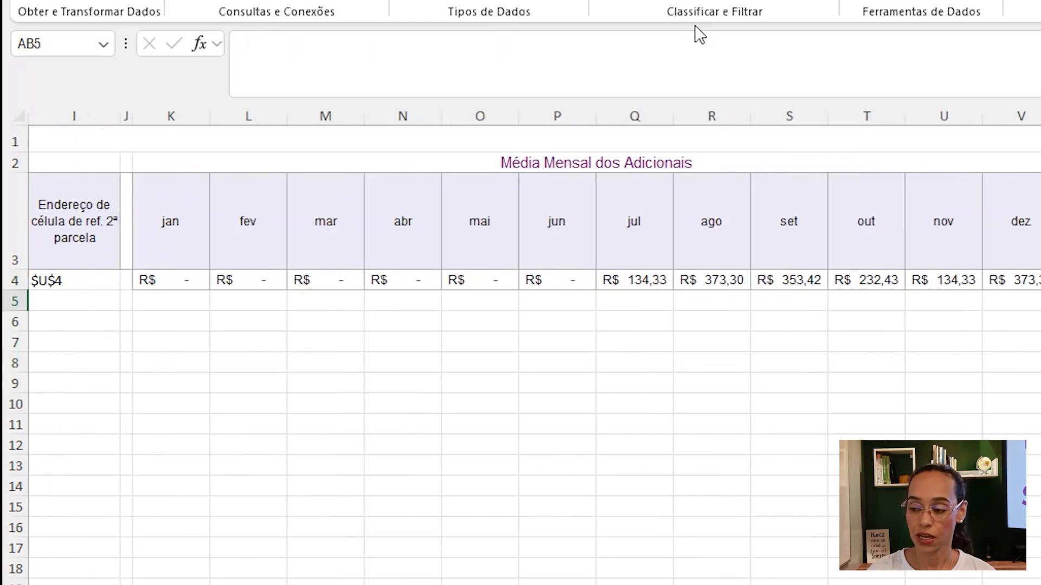
- Select AB4 to review its average formula against the reference address columns
key(Up)
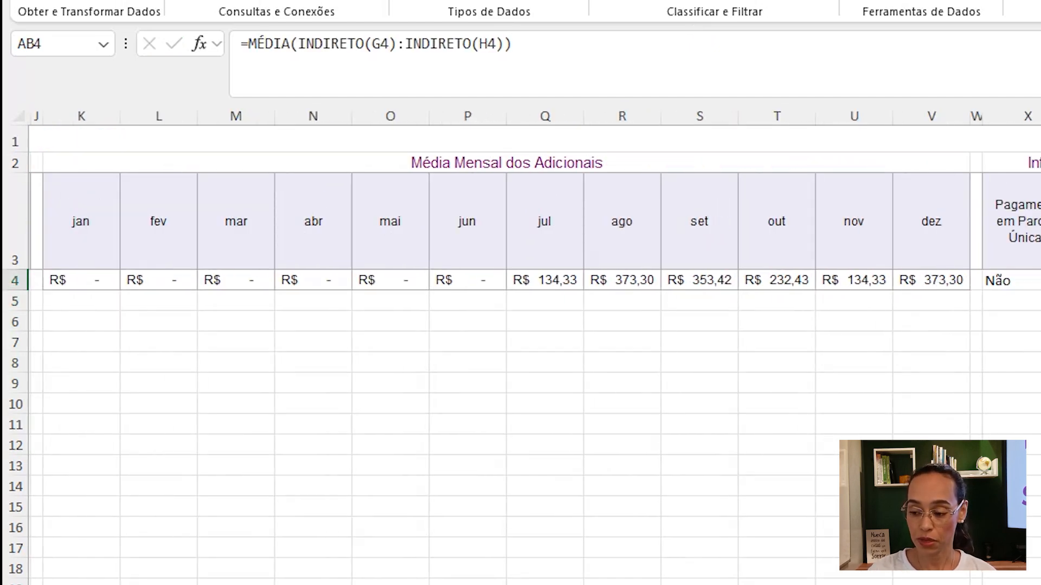
scroll(587, 537, left, 5)
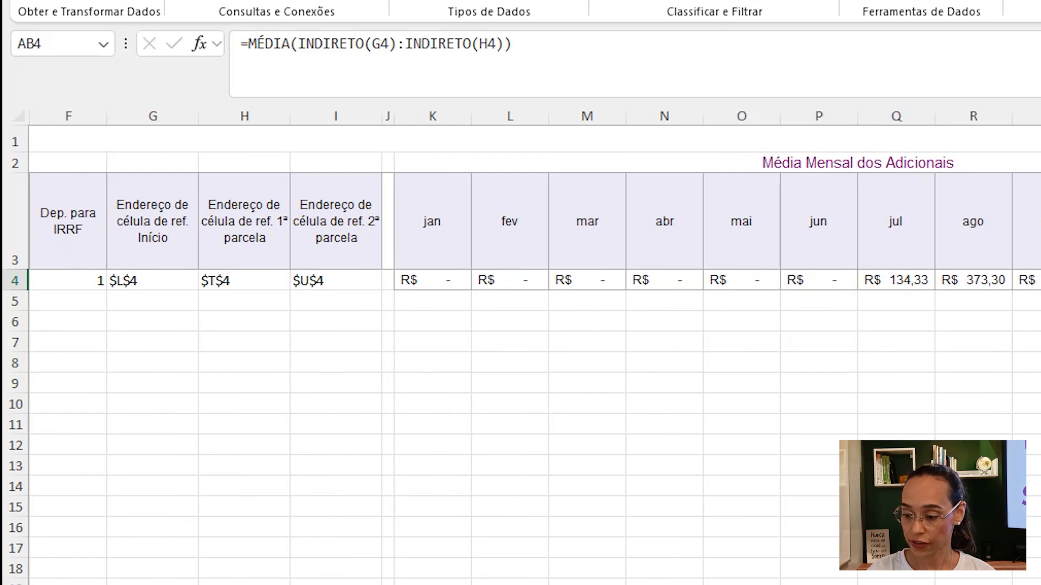
scroll(534, 347, left, 4)
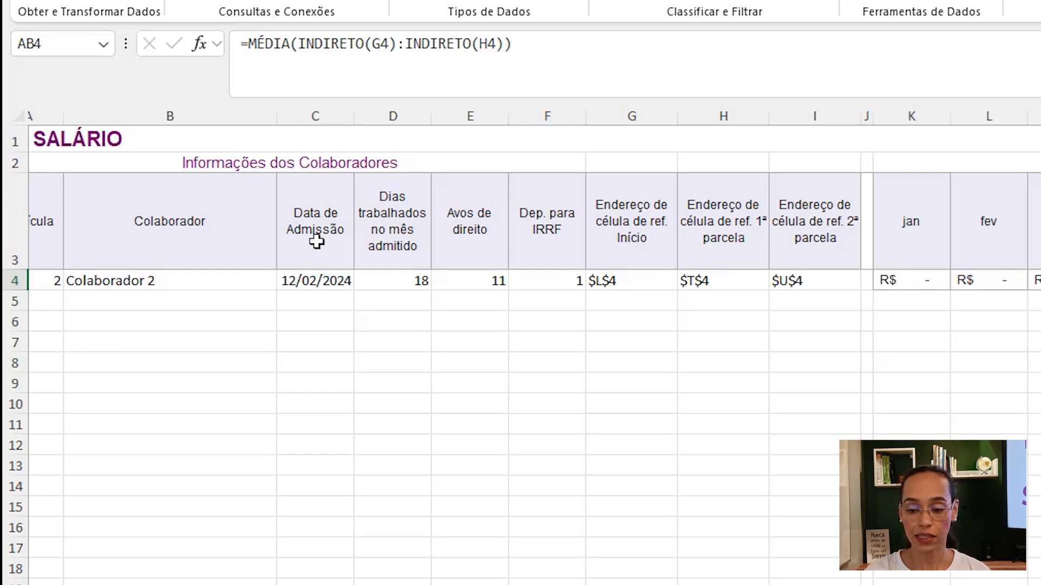
- Change Colaborador 2's admission date to 20/02/2024 on the employee information sheet
click(357, 584)
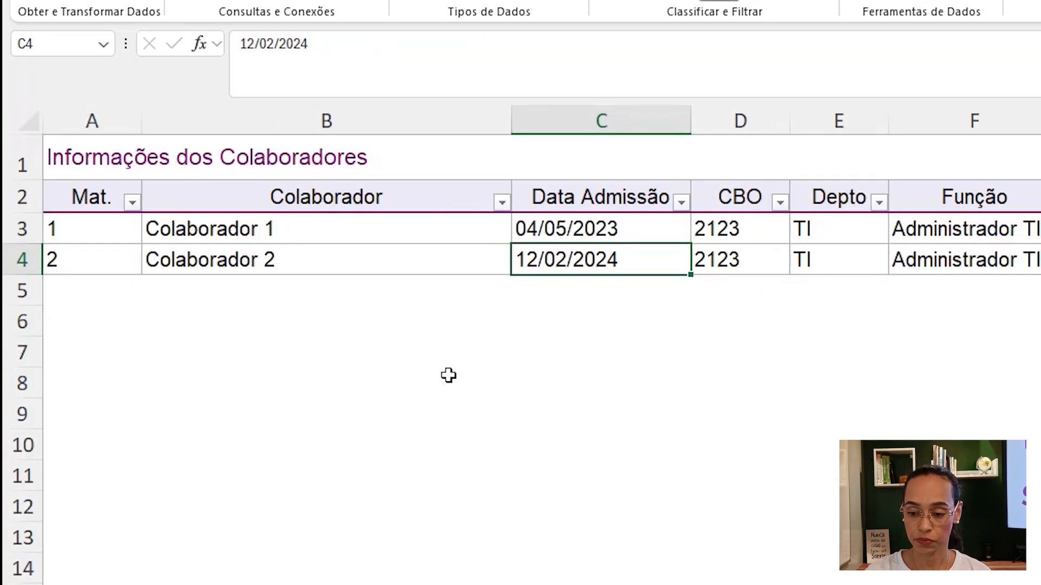
double_click(634, 262)
click(567, 259)
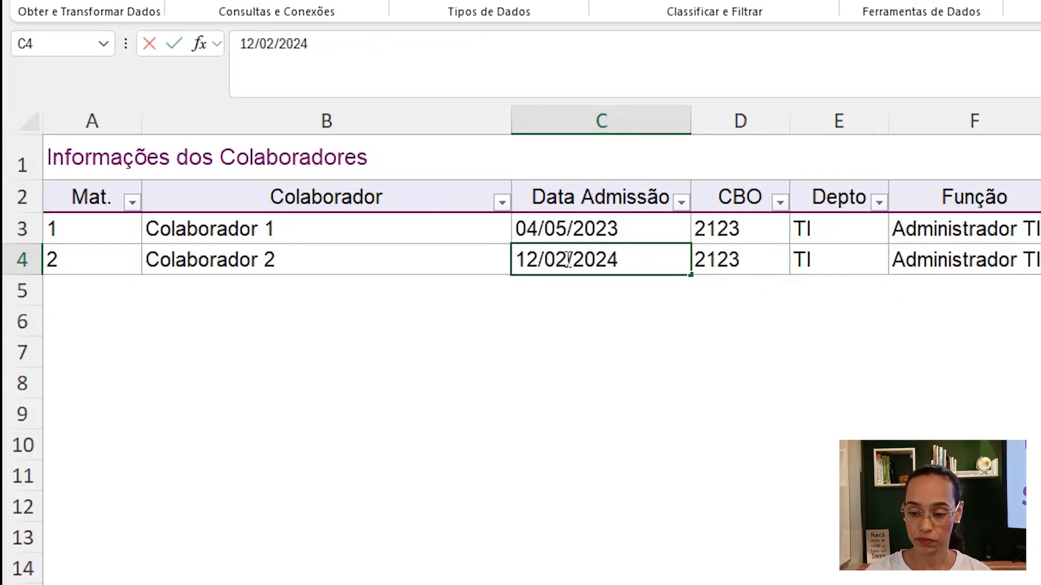
key(Left)
key(Left)
key(BackSpace)
key(BackSpace)
text(20)
key(Return)
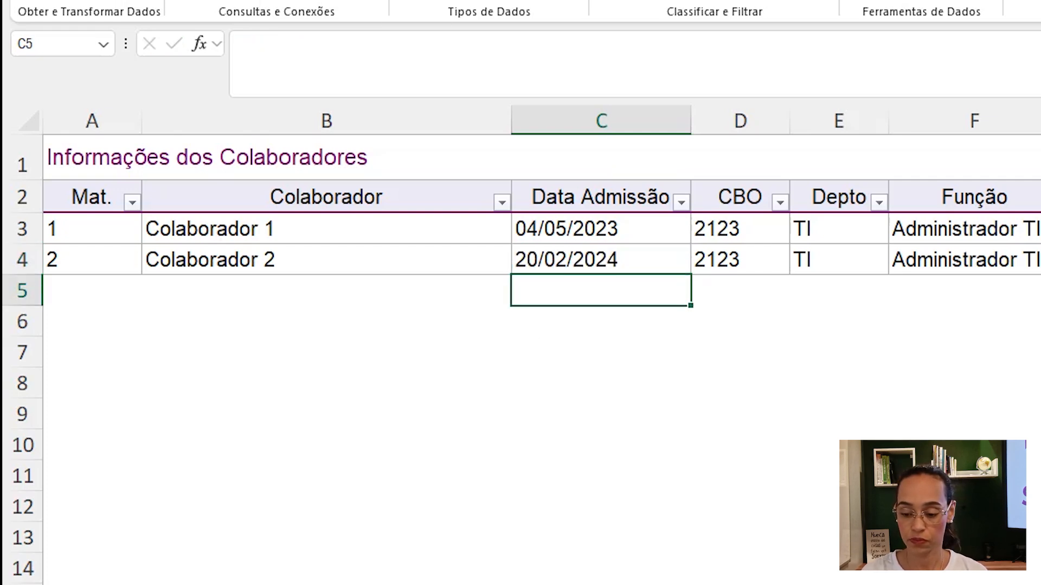
- Review G4's start-address formula on the salary sheet, then undo the admission date change
key(ctrl+Page_Down)
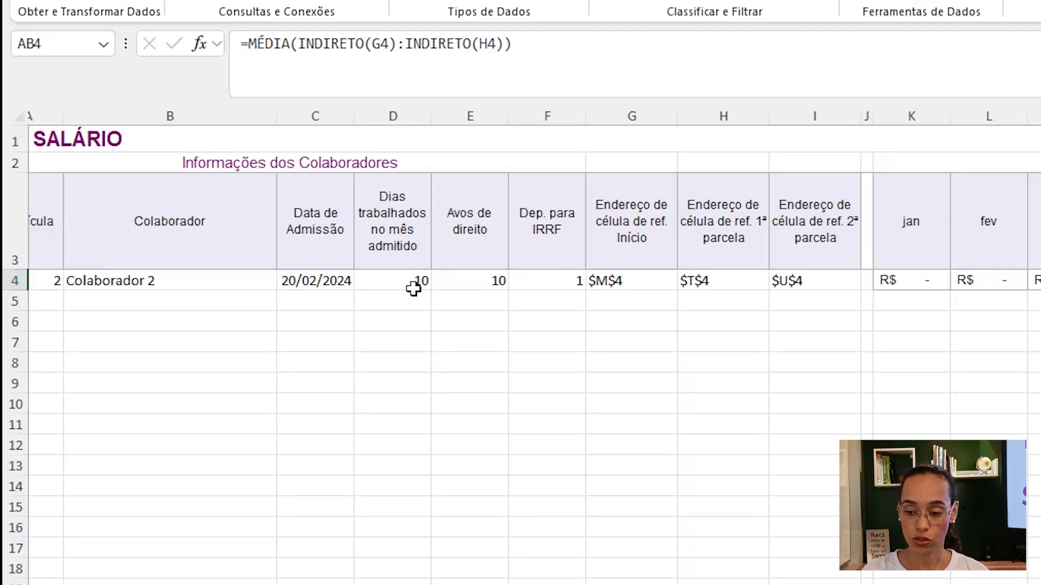
click(654, 279)
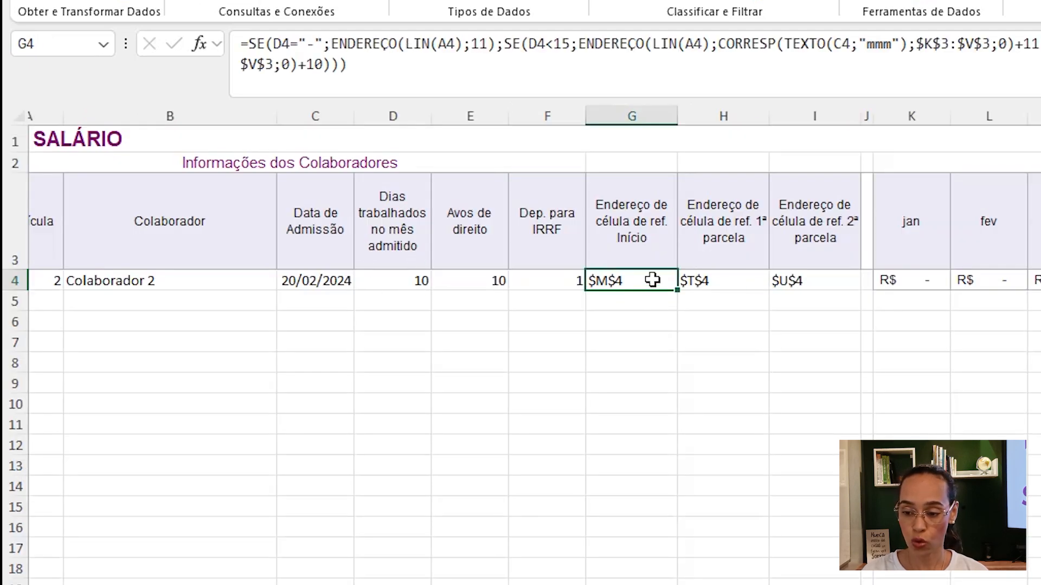
scroll(534, 347, right, 3)
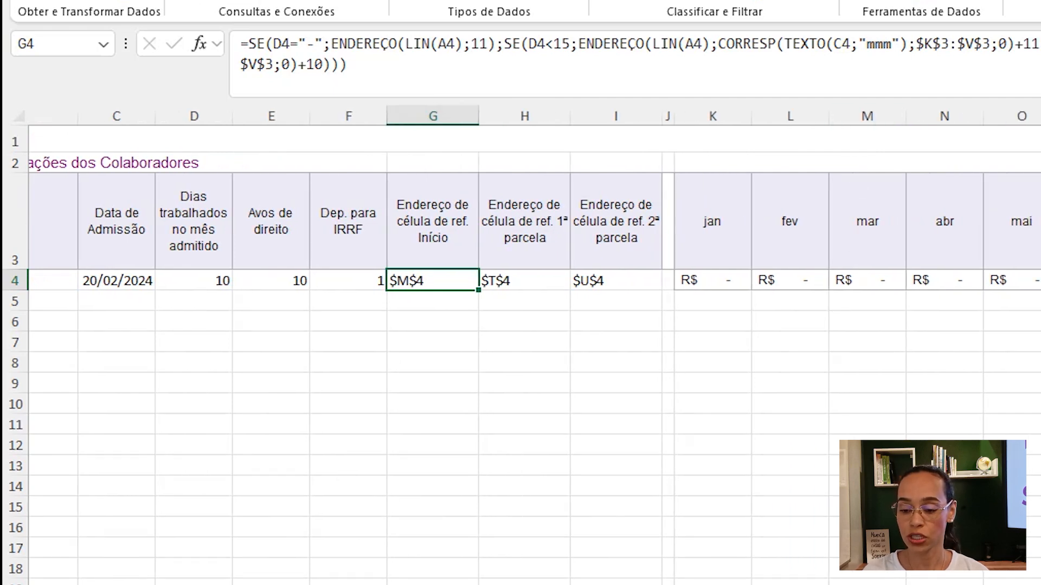
scroll(534, 347, left, 3)
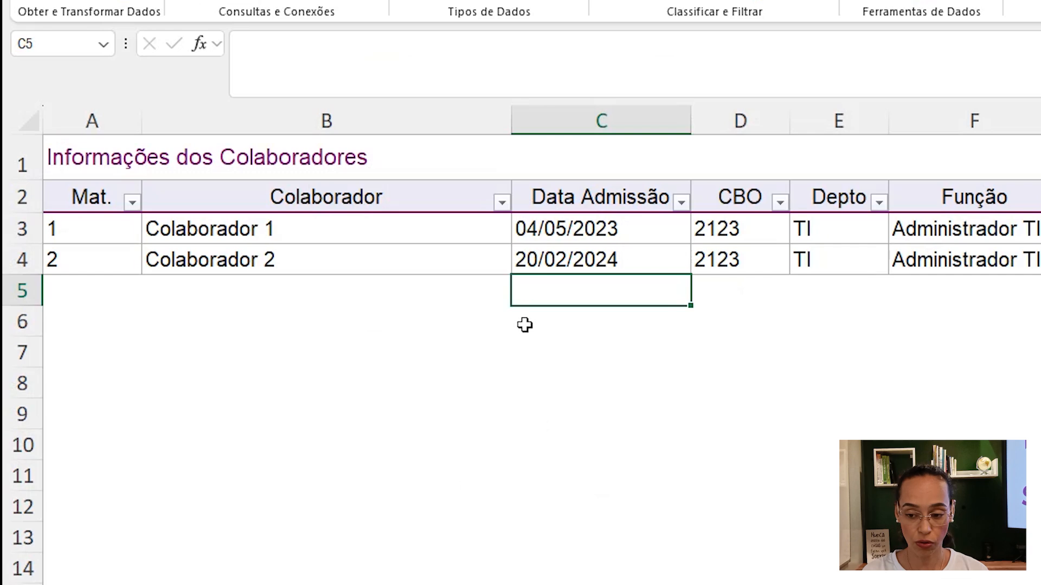
key(ctrl+z)
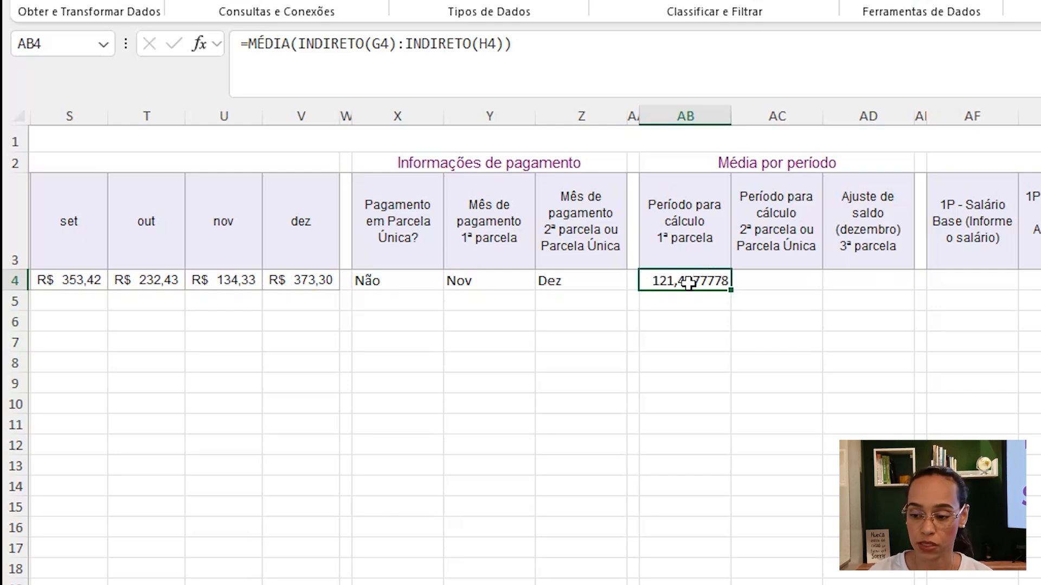
- Copy AB4's average formula into AC4 and move its start reference from H4 to G4, giving INDIRETO(G4):INDIRETO(I4)
click(759, 278)
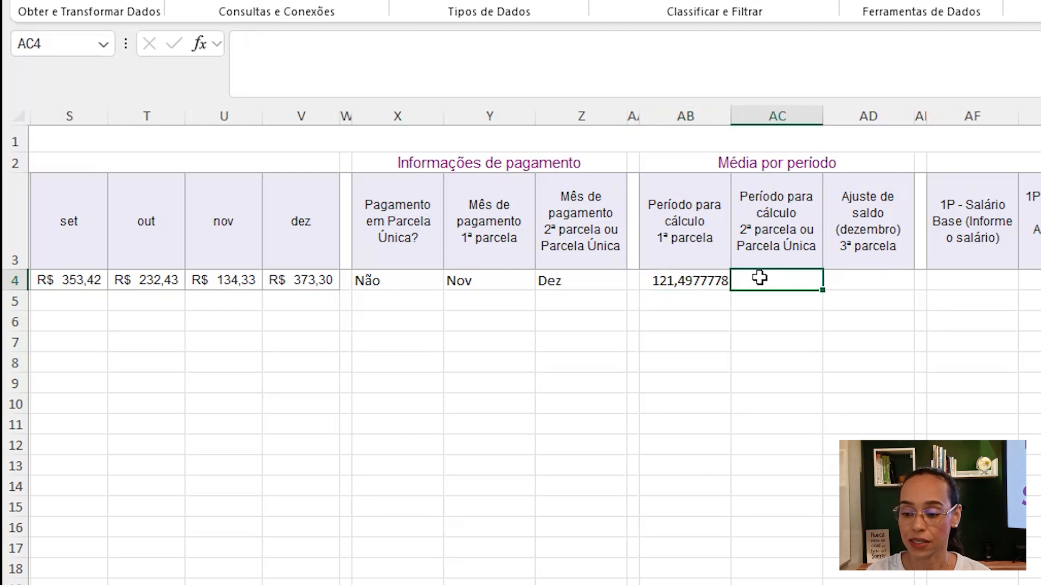
click(721, 278)
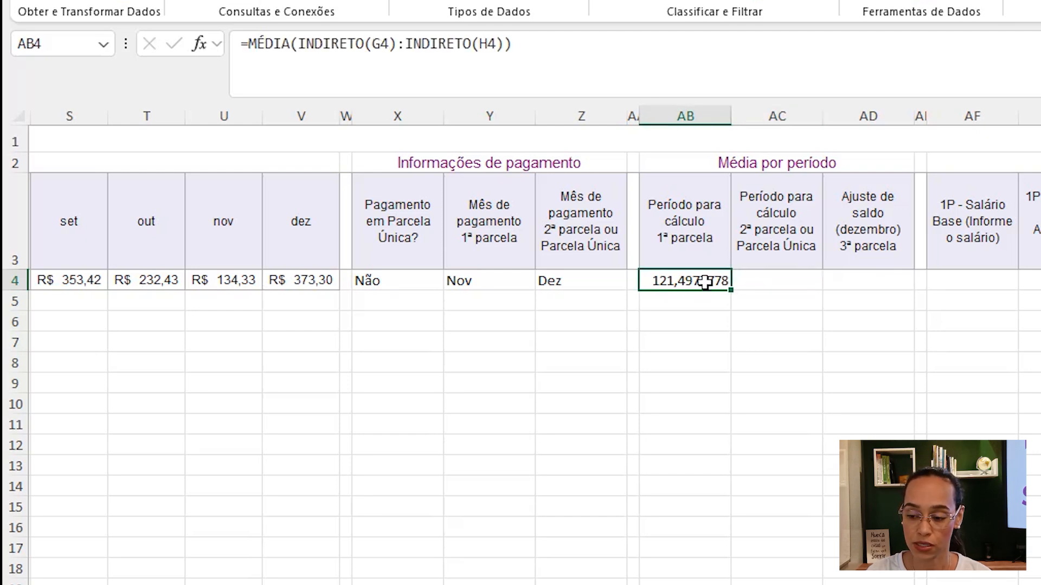
drag(748, 292, 812, 291)
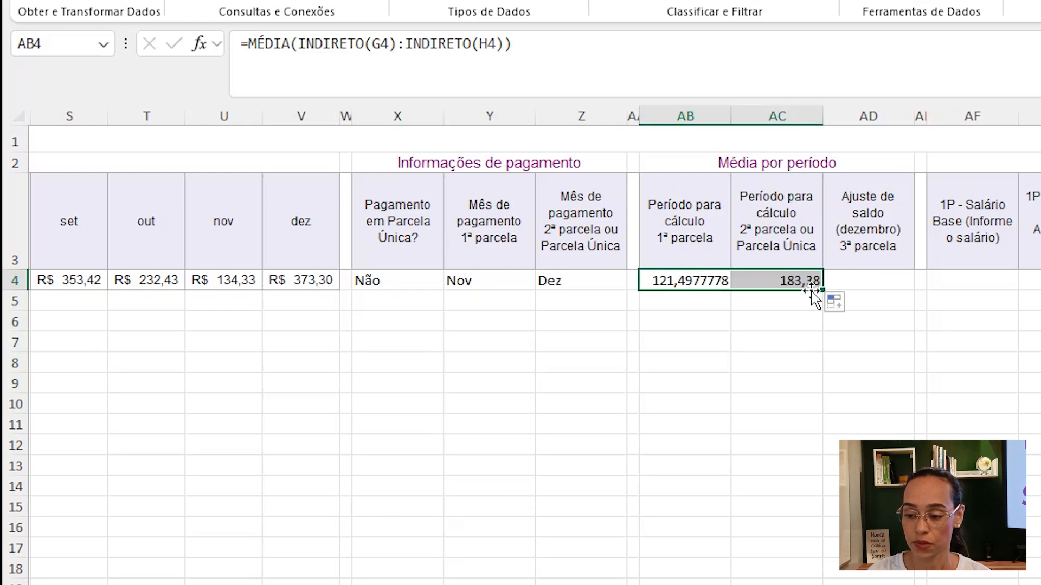
double_click(802, 281)
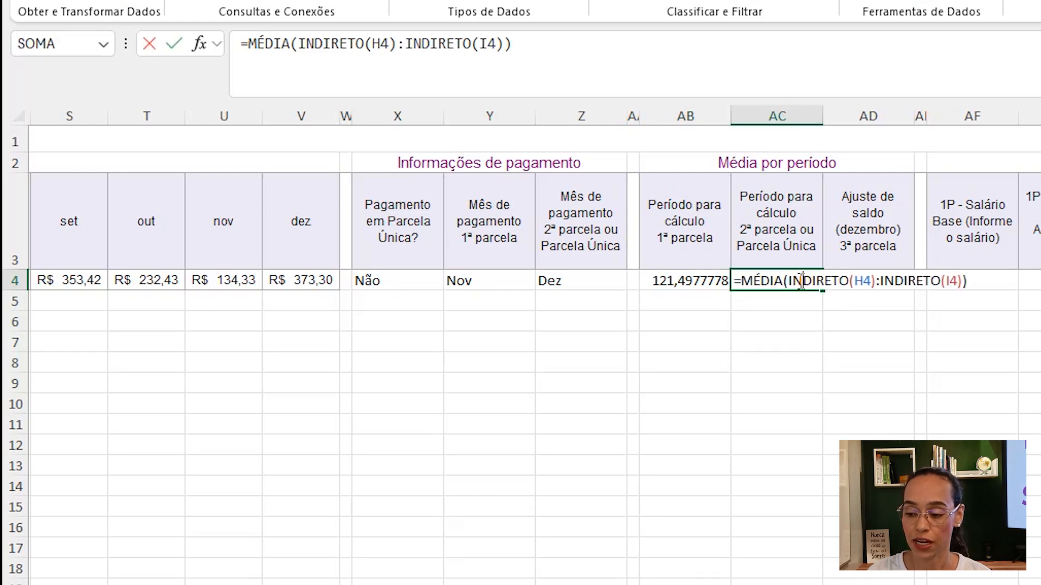
click(867, 279)
scroll(867, 279, left, 2)
scroll(408, 292, left, 5)
drag(407, 292, 306, 279)
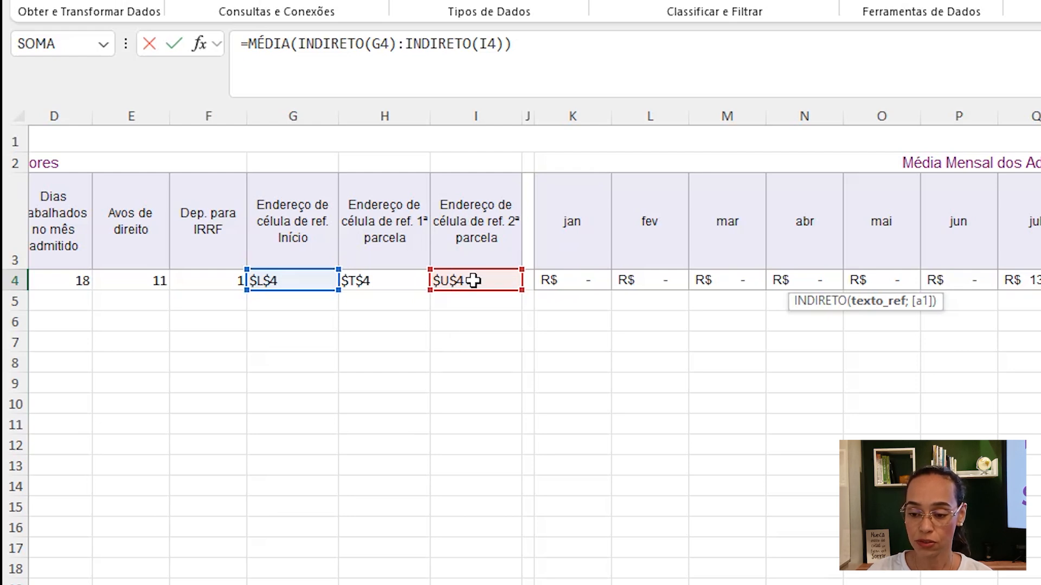
scroll(698, 366, right, 10)
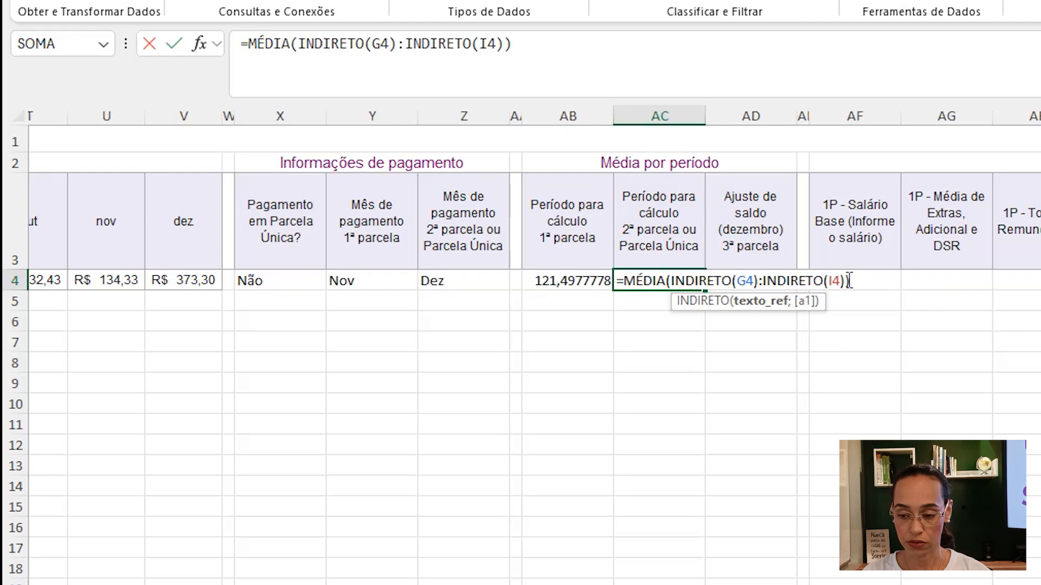
key(Return)
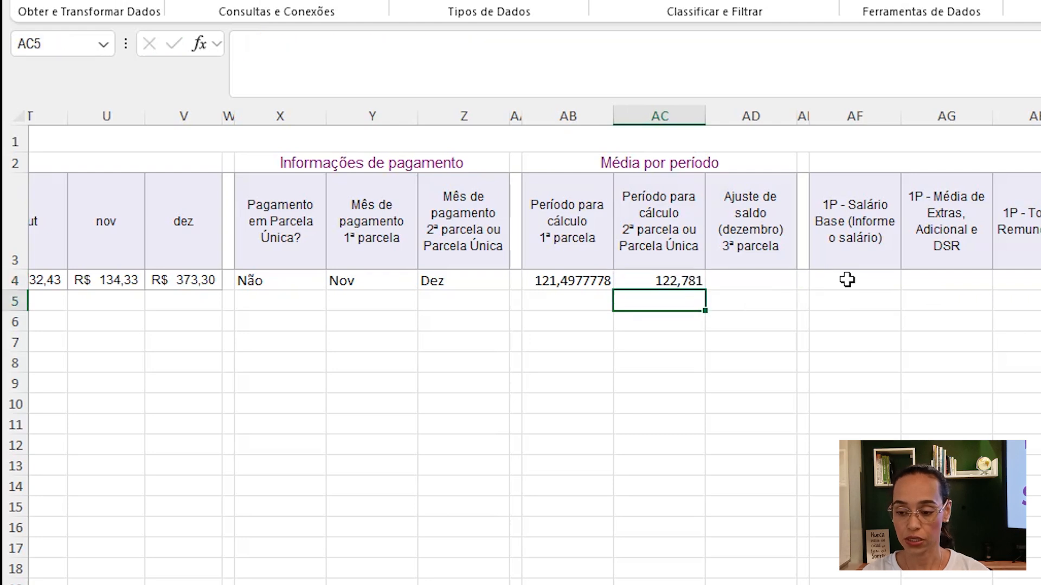
click(656, 281)
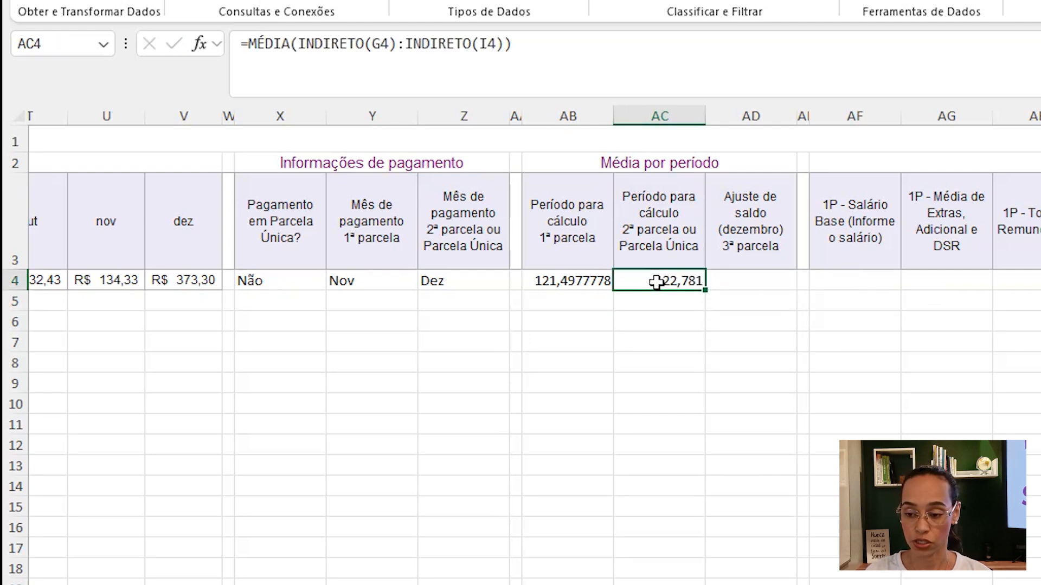
- In AD4, enter =MÉDIA(INDIRETO(G4):V4) to average from the start address through December
click(737, 282)
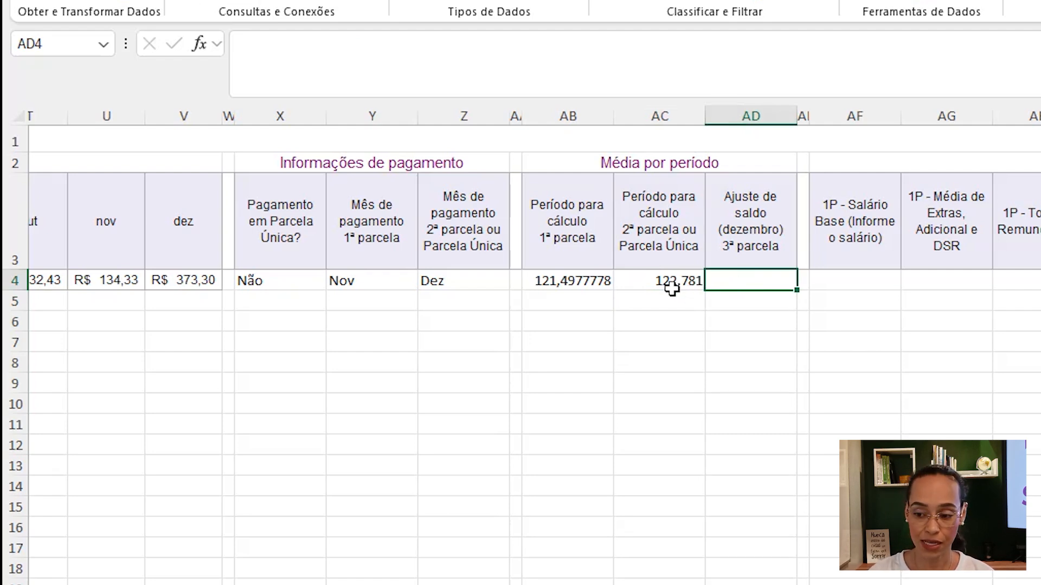
text(=méd)
key(Tab)
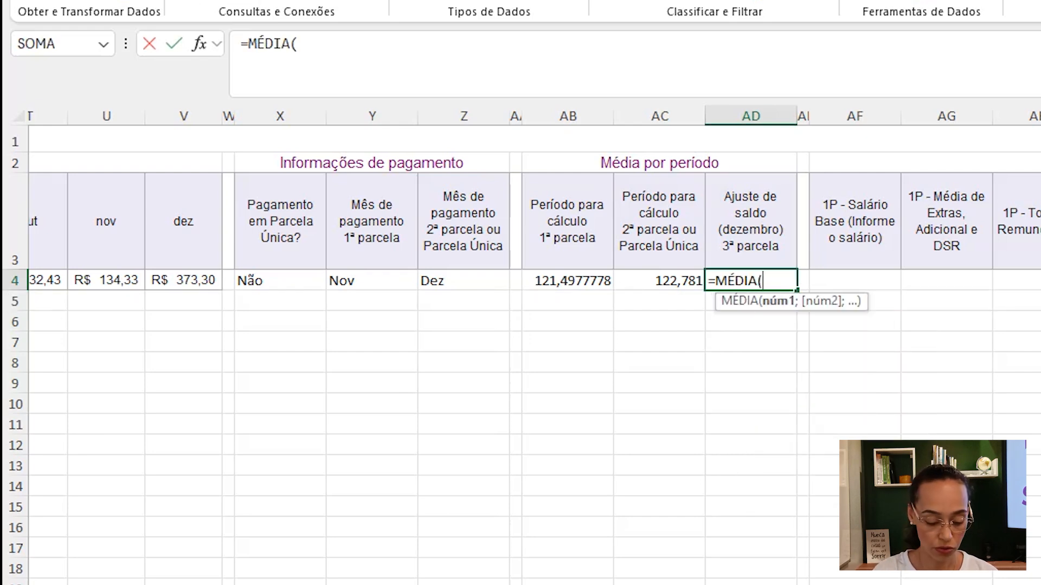
text(indi)
key(Tab)
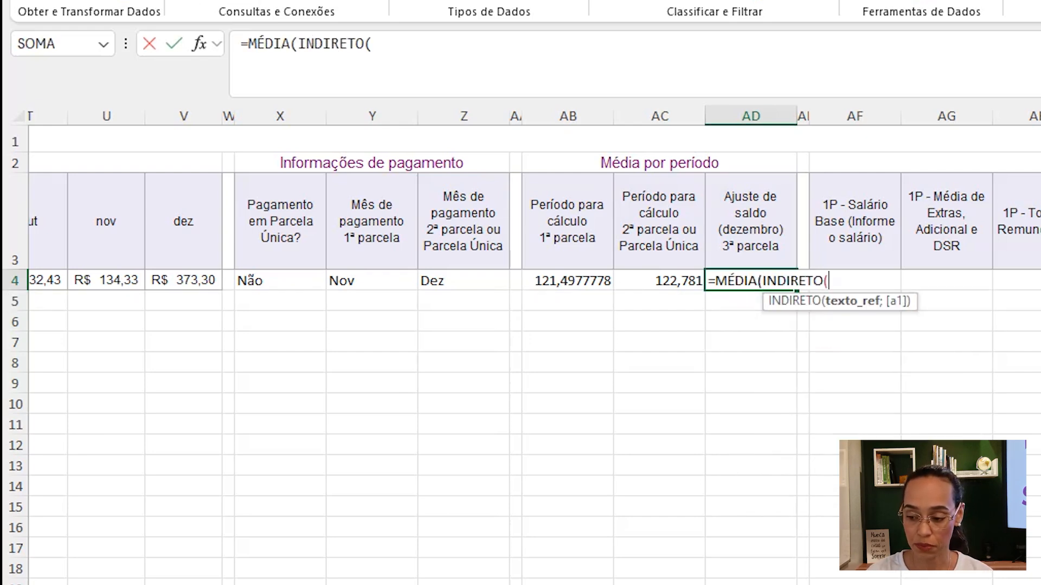
scroll(604, 400, left, 10)
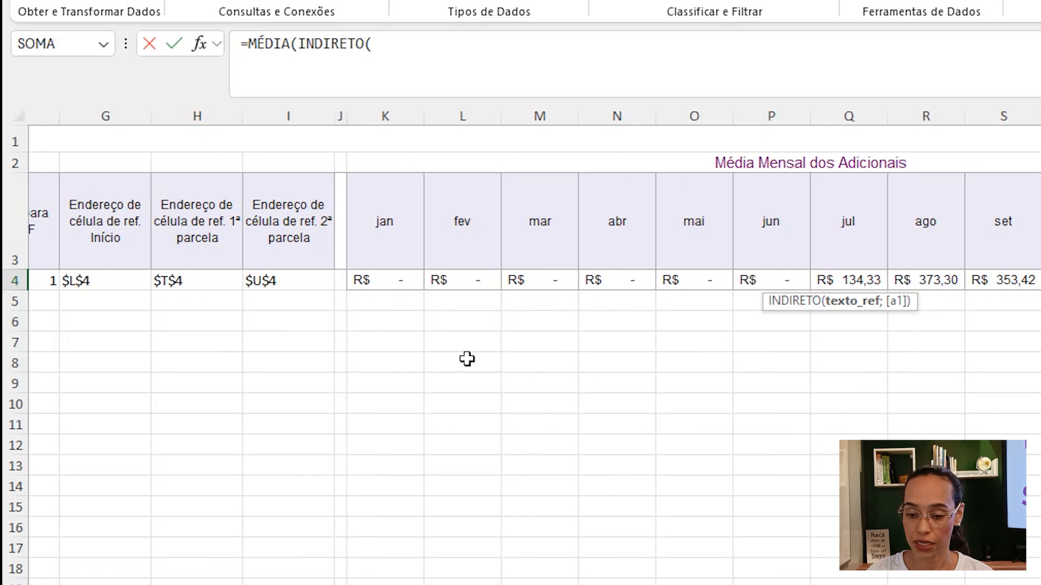
click(111, 274)
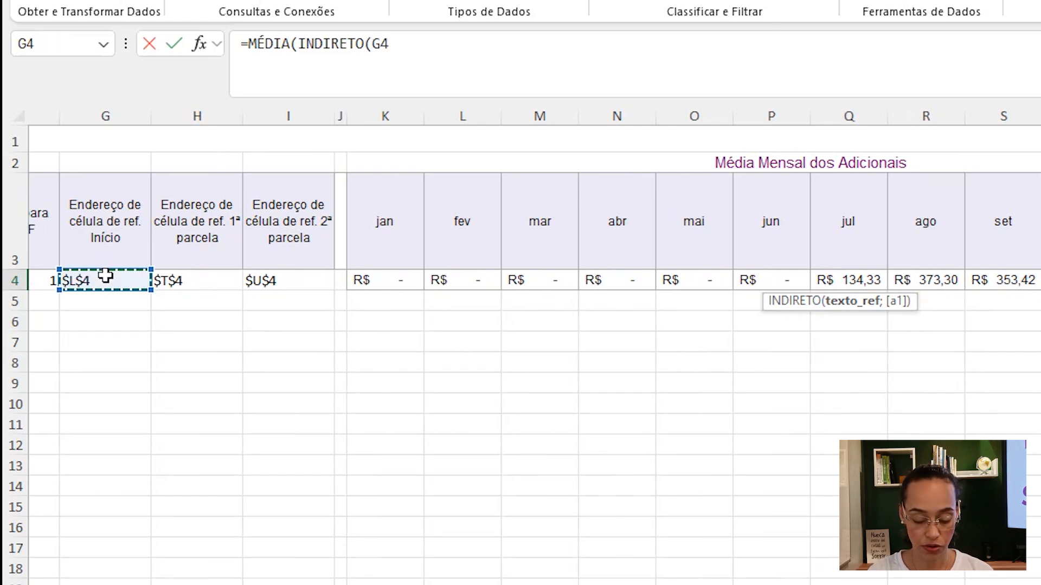
text())
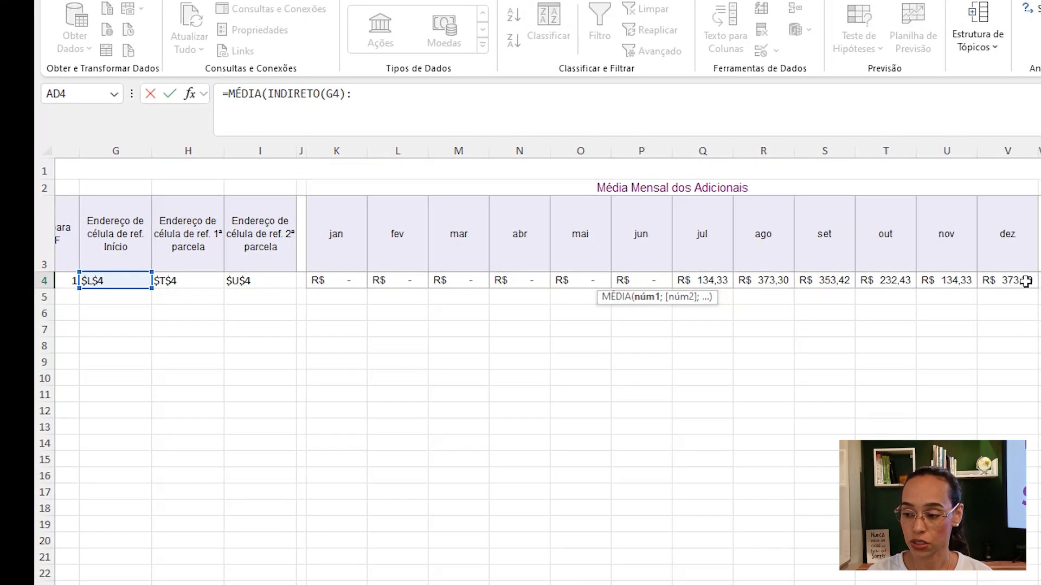
text(:)
click(1027, 280)
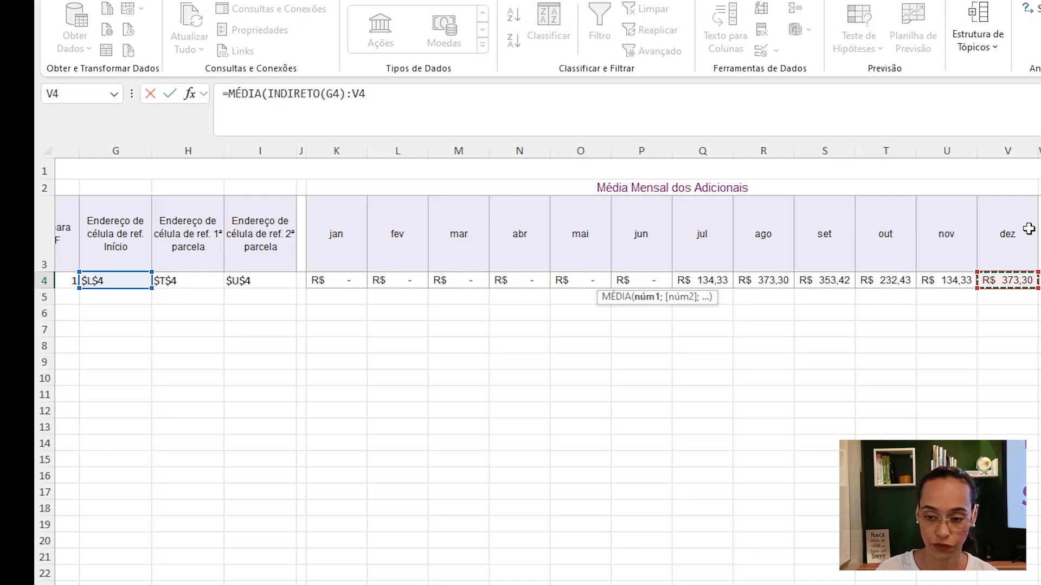
text())
key(Return)
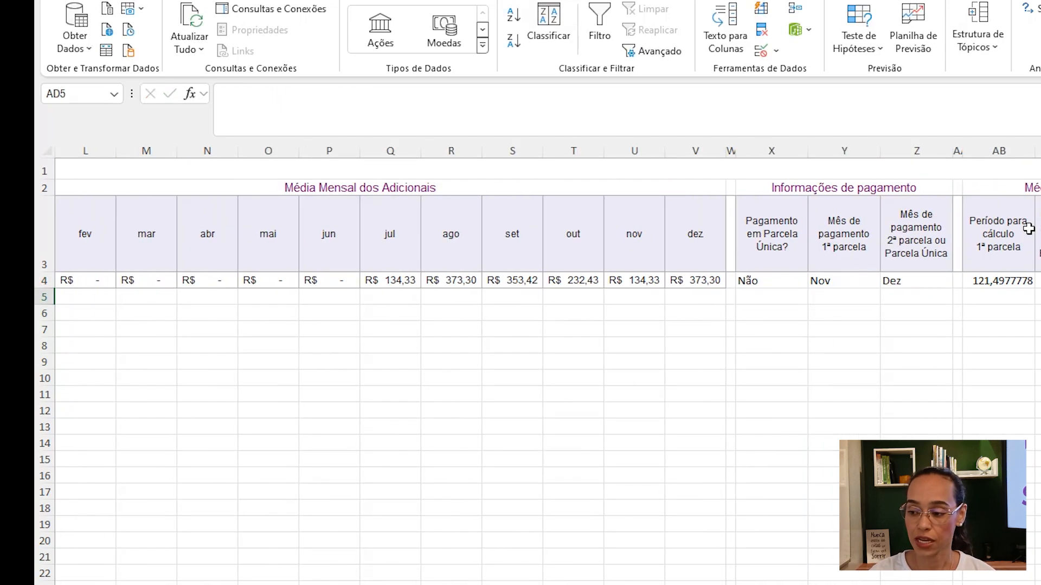
key(Up)
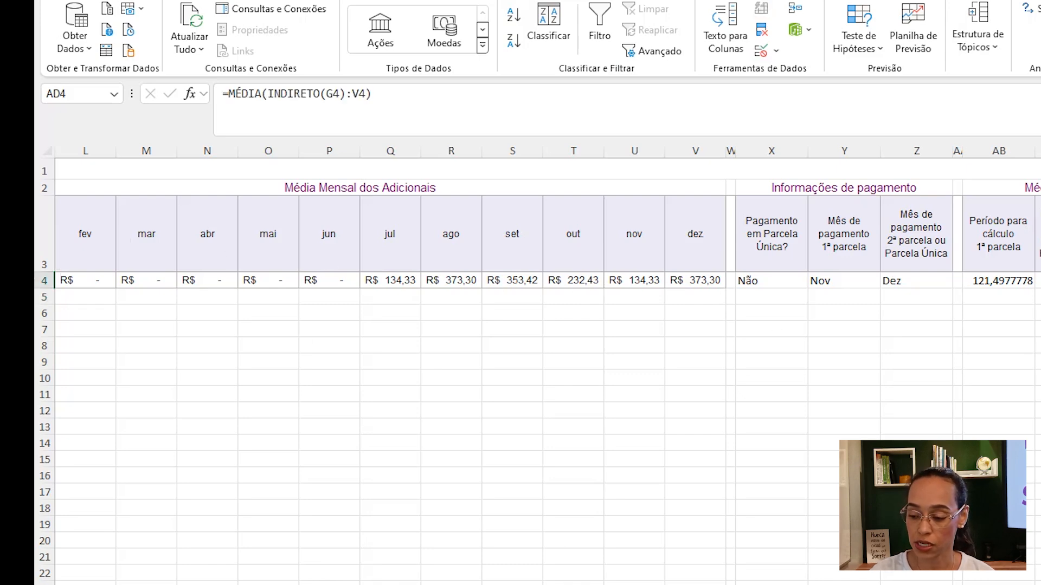
- Enter 4500 as the 1P base salary in AF4
scroll(830, 298, right, 5)
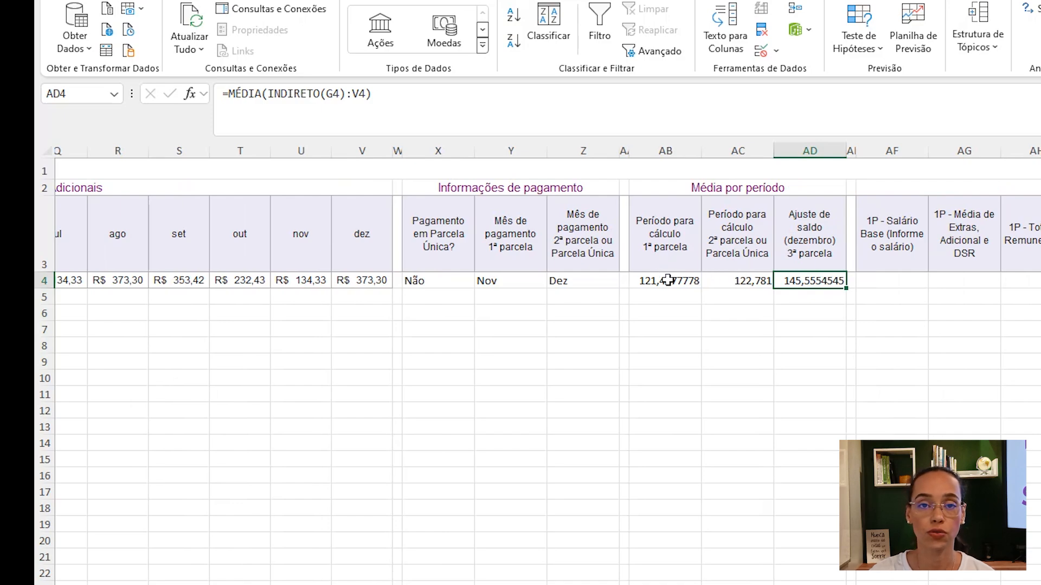
scroll(667, 281, right, 3)
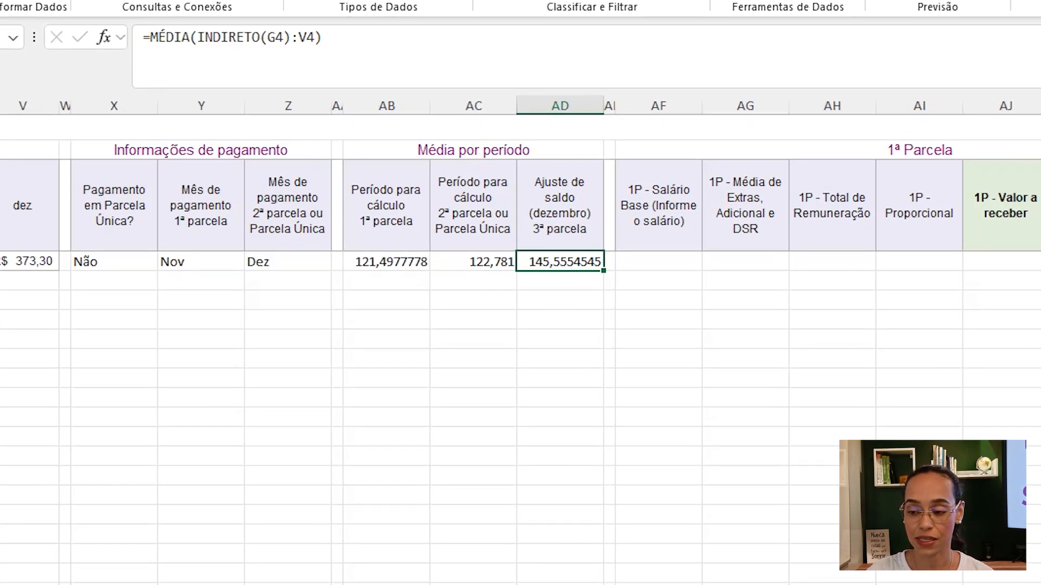
click(673, 260)
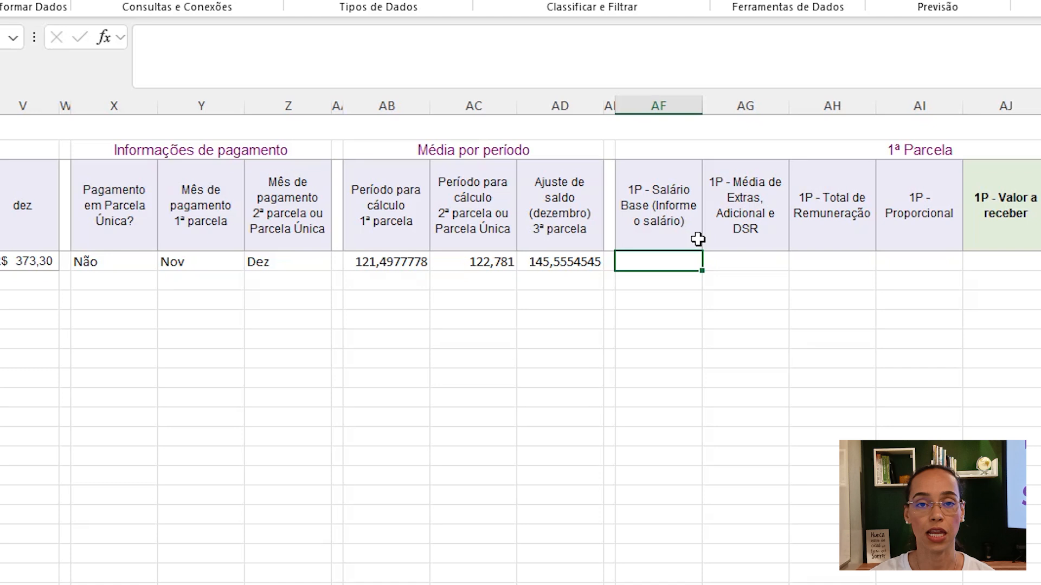
text(4500)
key(Tab)
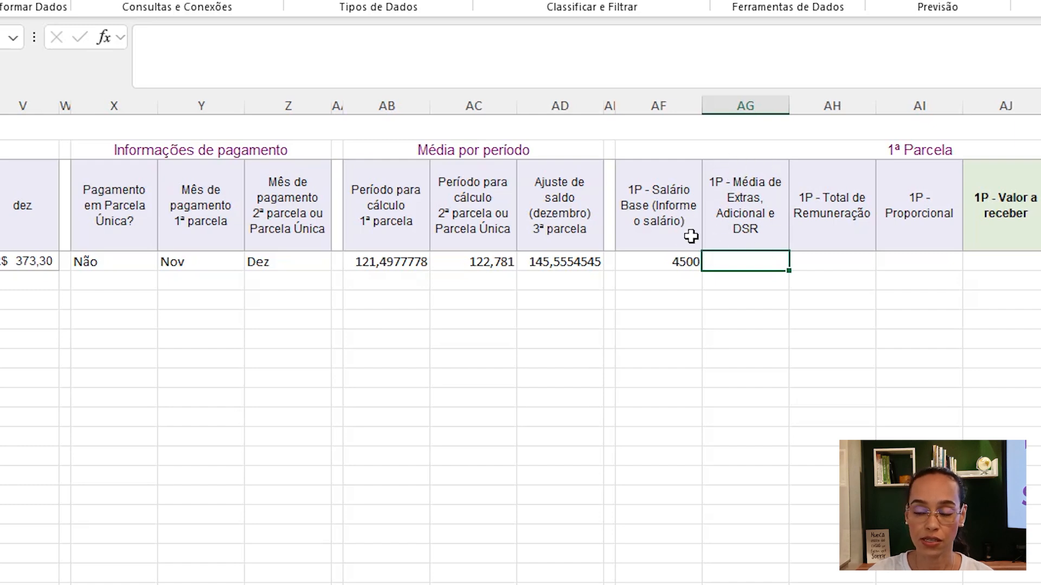
- Set the 1P average of extras in AG4 to reference AB4
text(=)
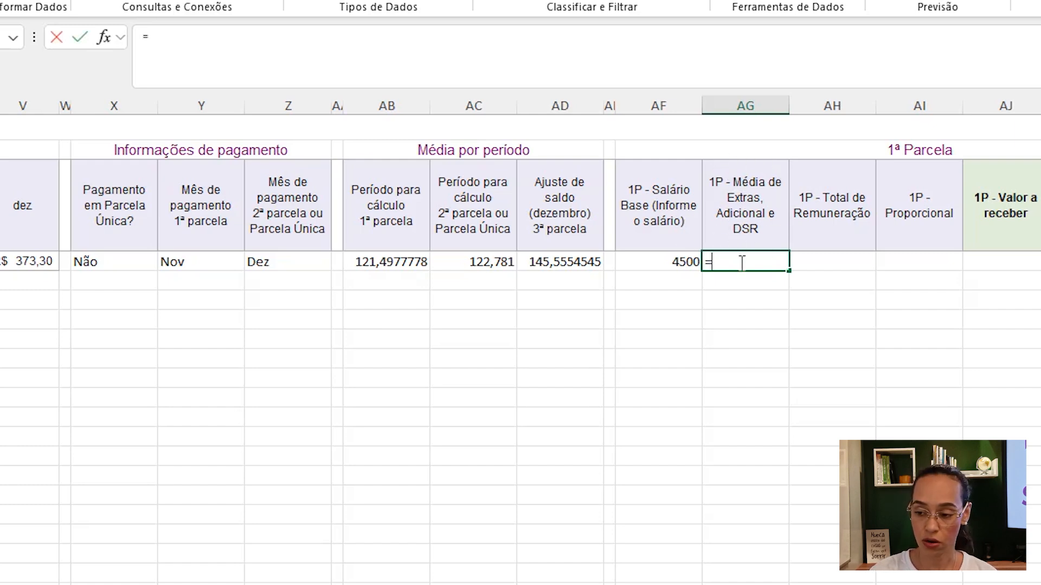
click(371, 263)
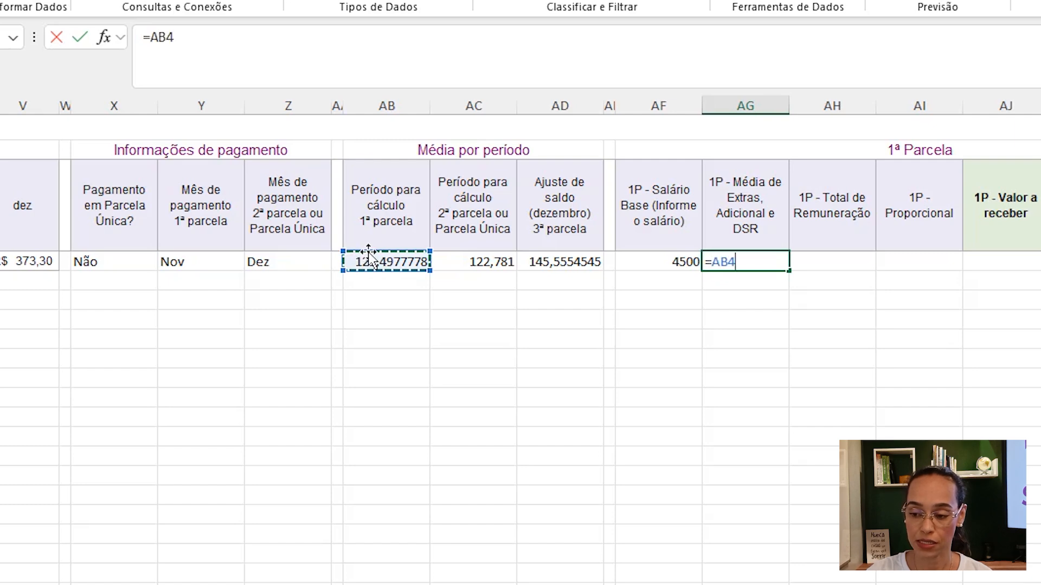
key(Tab)
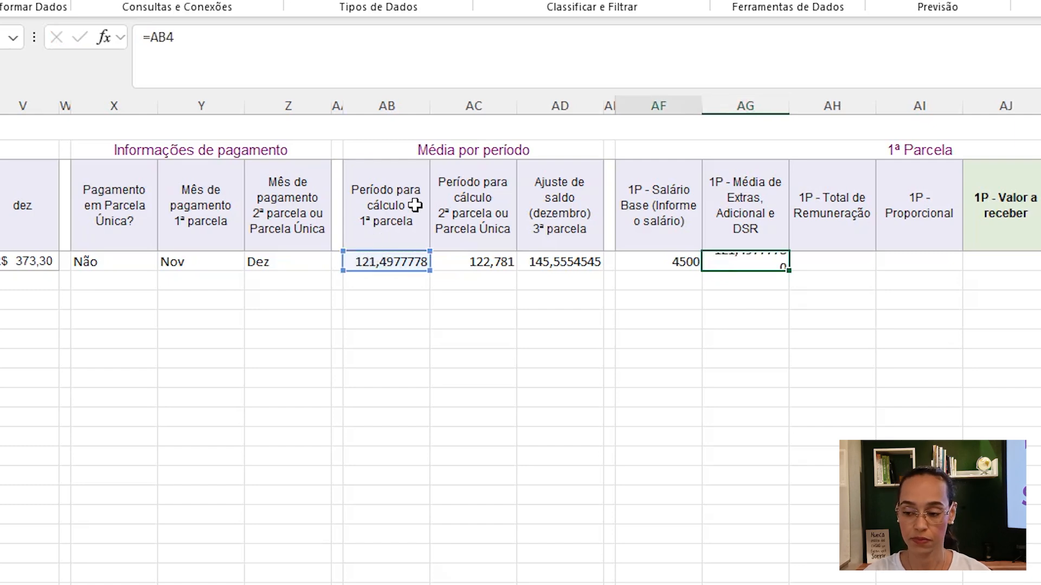
- Calculate the 1P total remuneration in AH4 as the sum of AF4 and AG4
text(=)
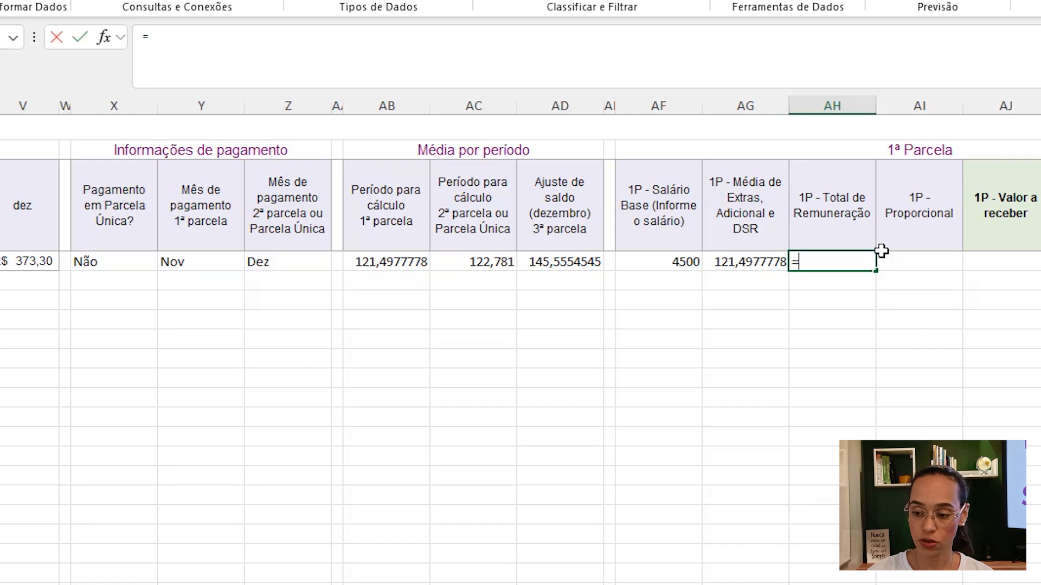
click(675, 255)
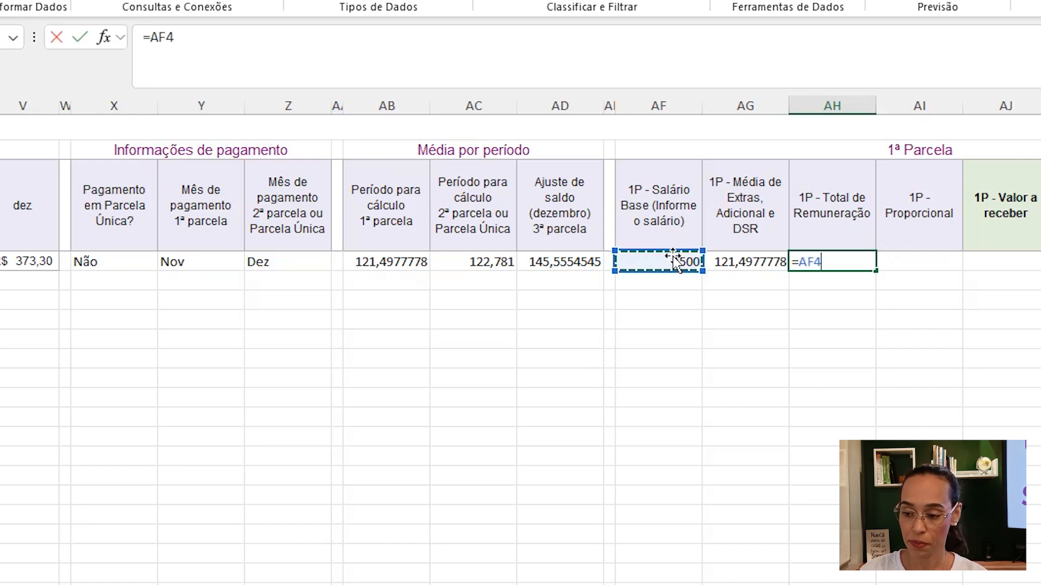
text(+)
click(763, 263)
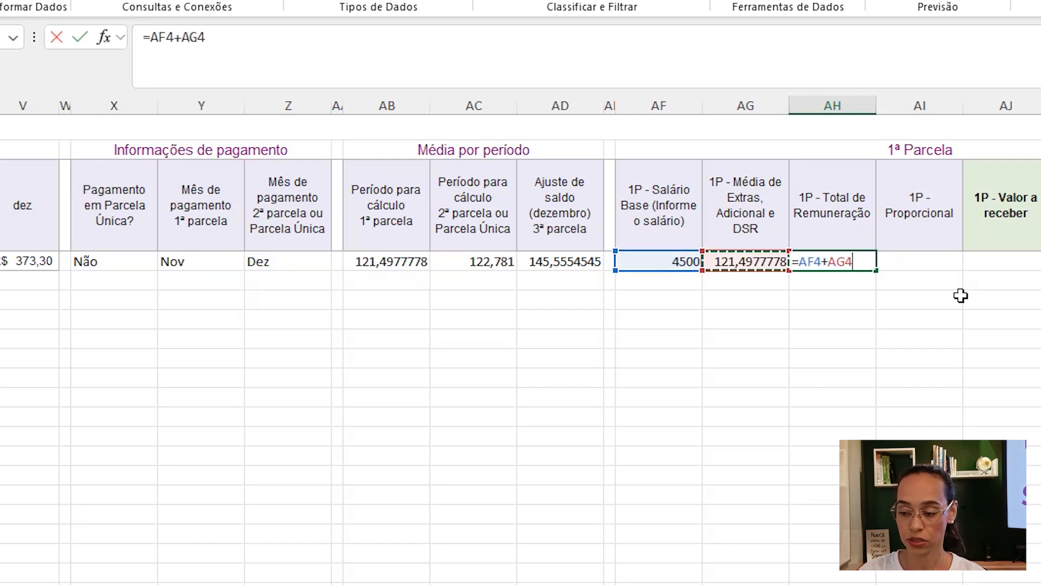
key(Return)
click(832, 259)
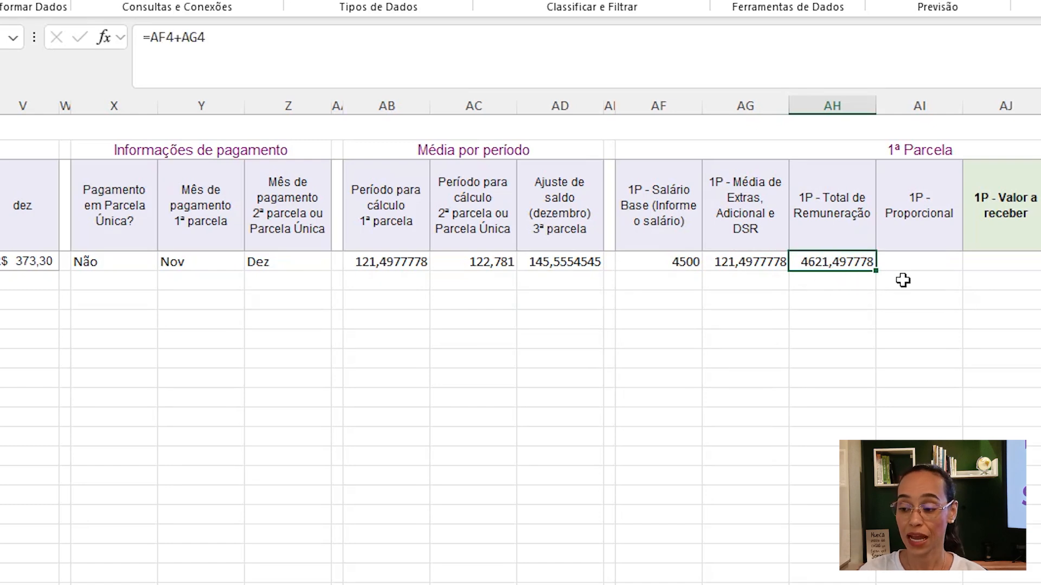
- In AI4, enter =SE(OU(E4=12;E4="");"-";AH4/12*E4) to compute the 1P proportional value from the months entitled
click(913, 260)
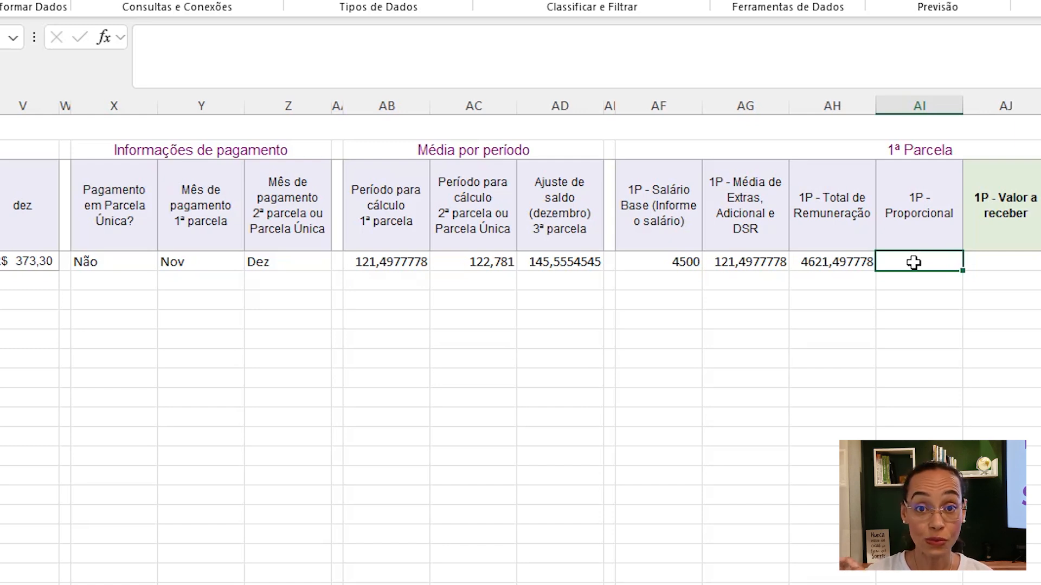
text(=se()
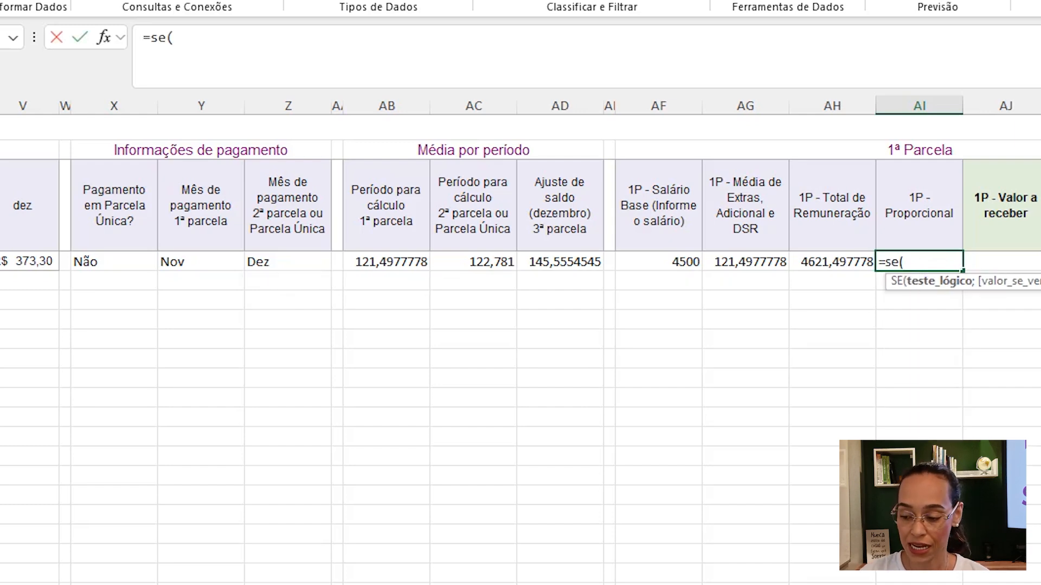
scroll(915, 262, left, 8)
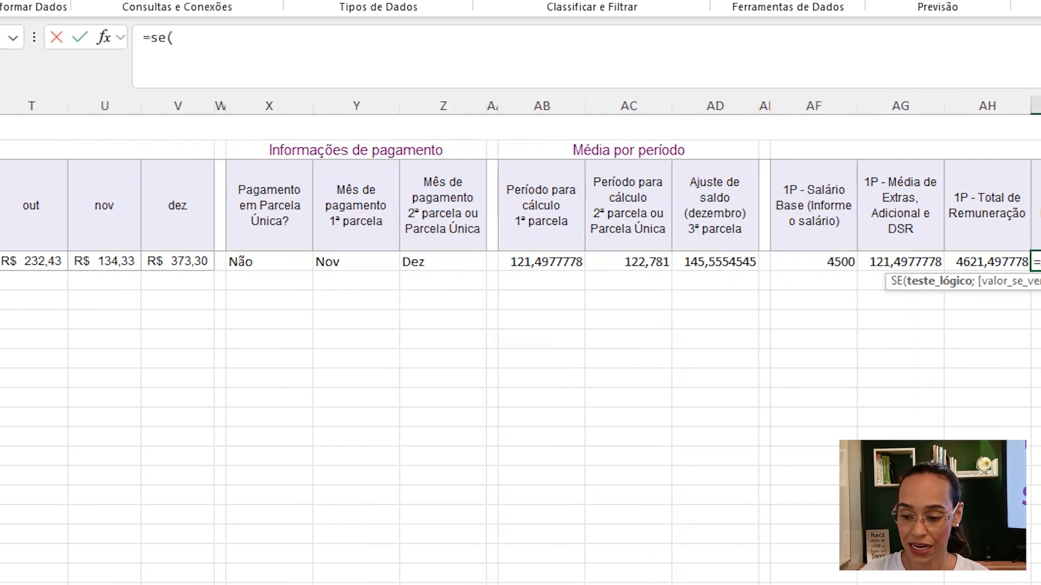
scroll(390, 264, left, 2)
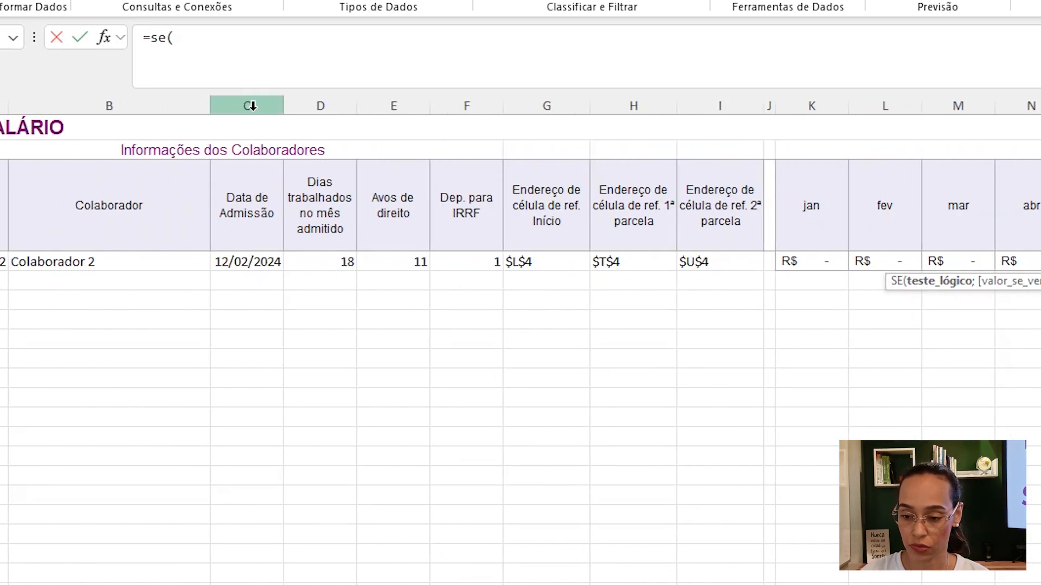
click(390, 264)
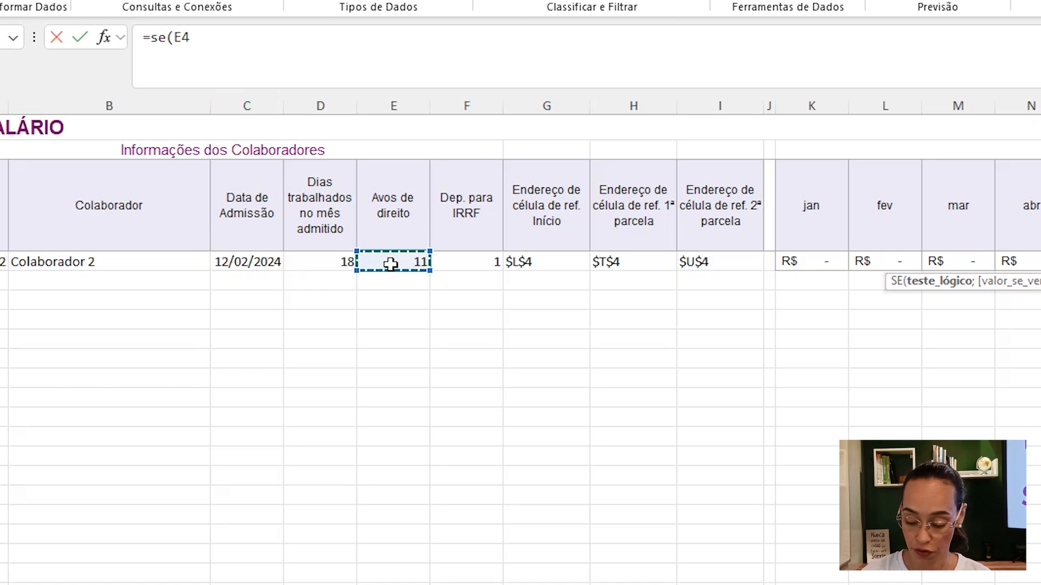
text(=12)
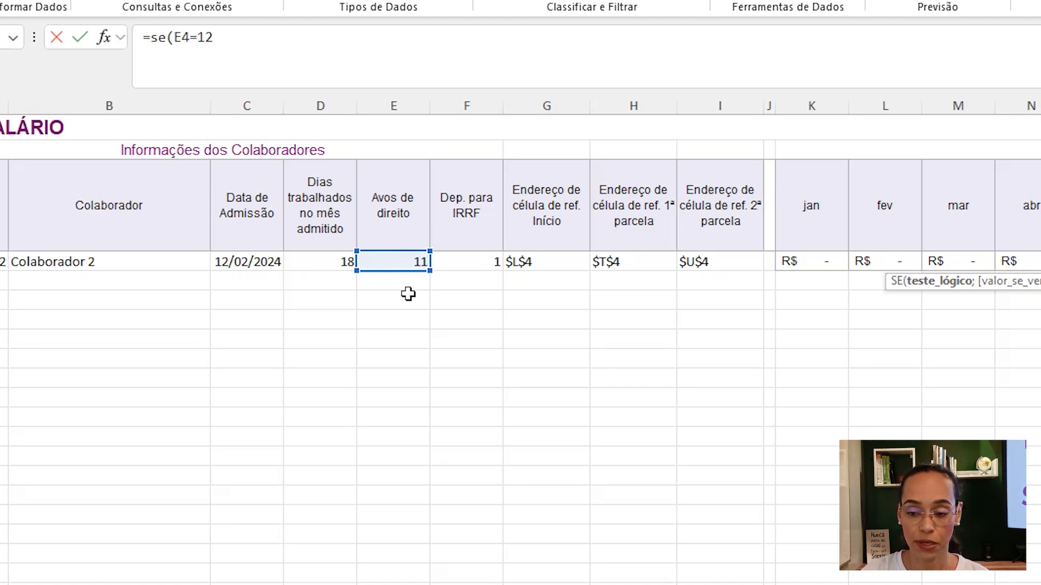
click(225, 38)
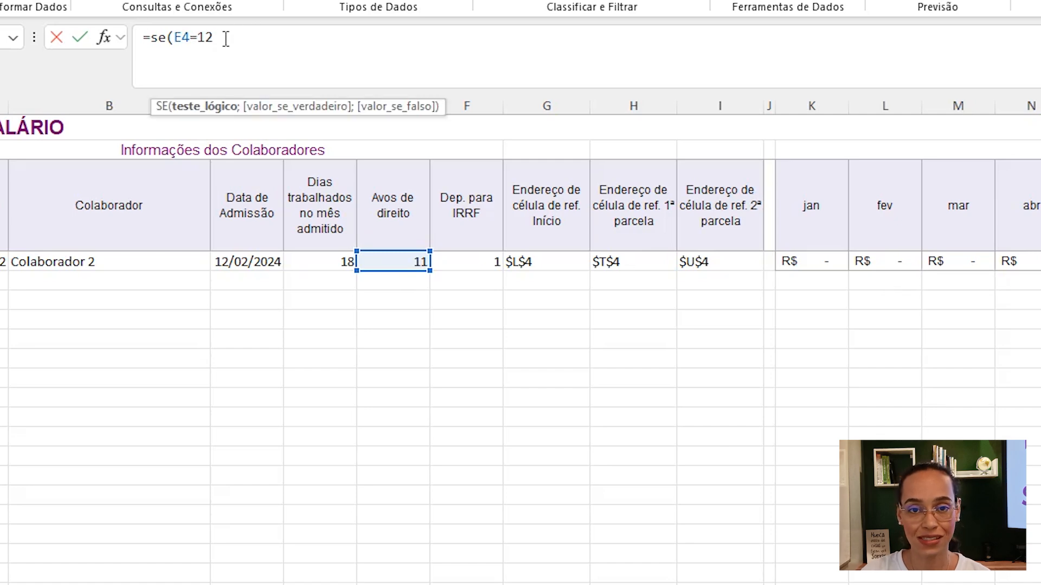
text(;)
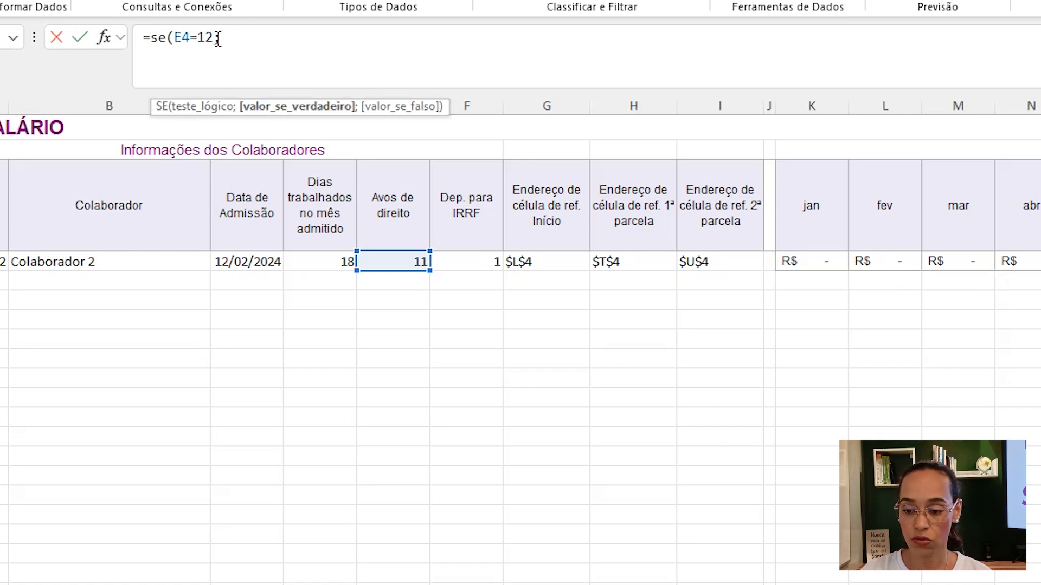
click(411, 258)
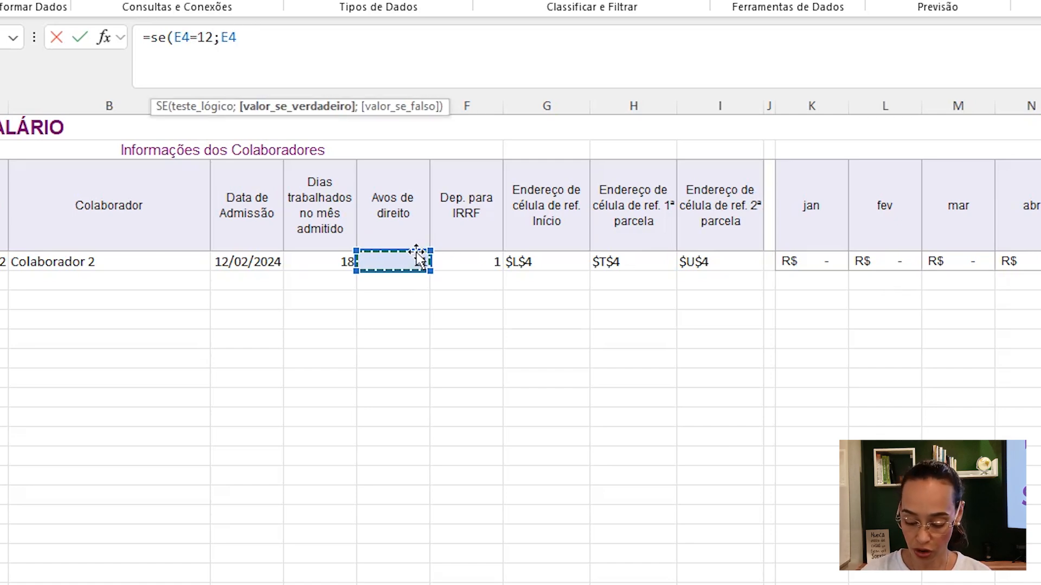
text(="")
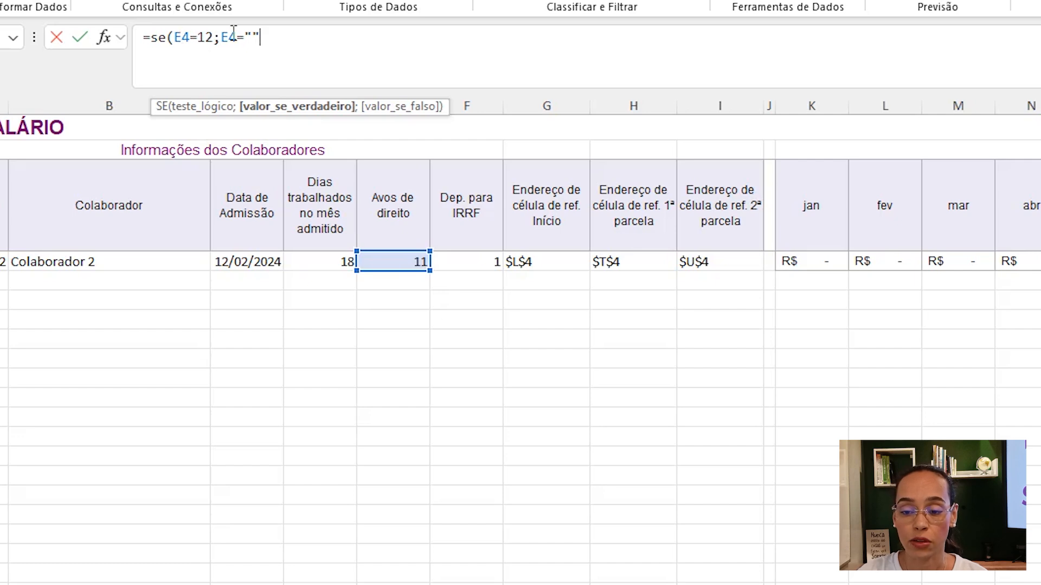
click(175, 36)
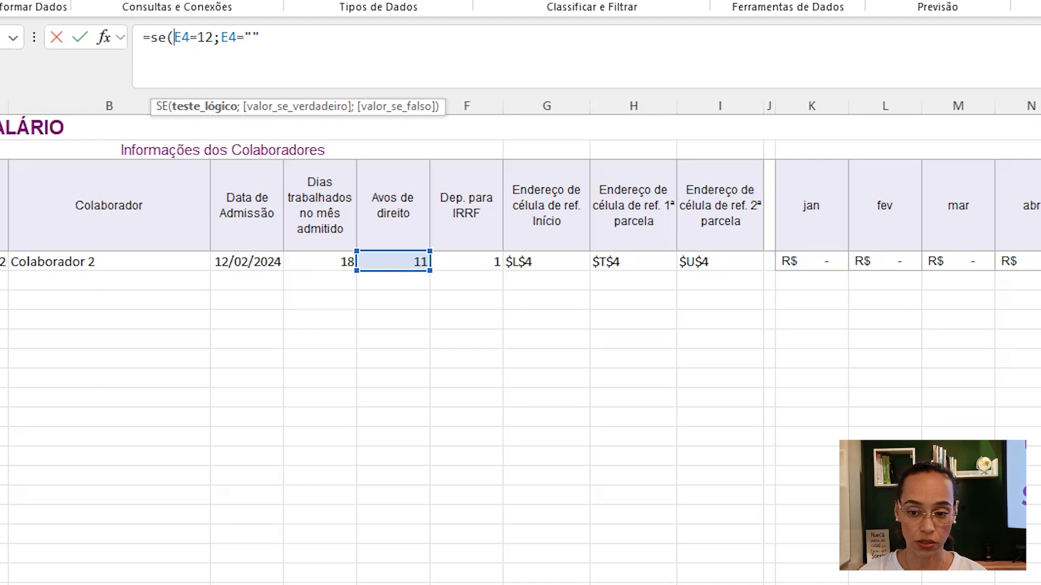
text(ou()
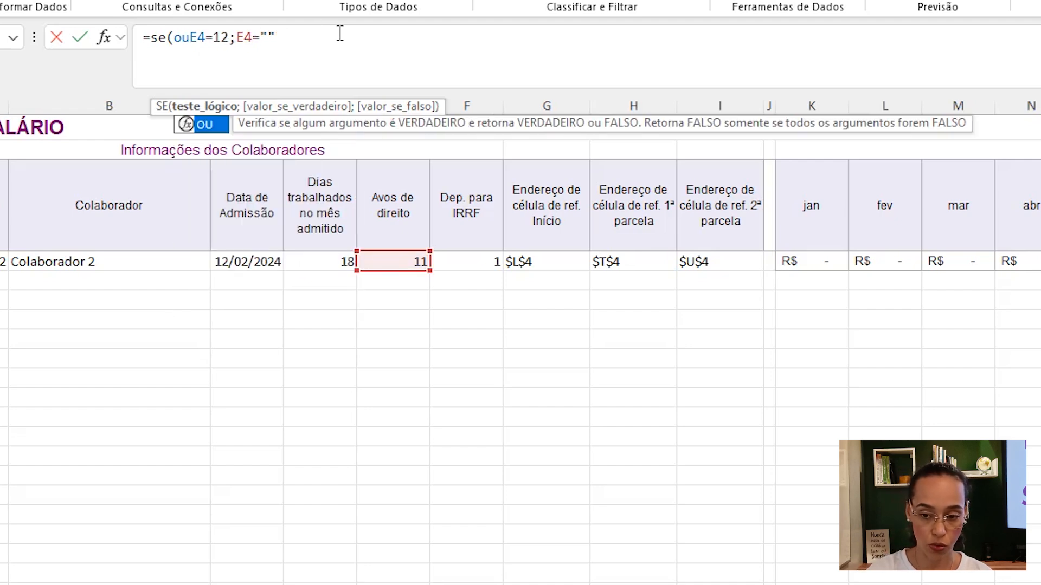
click(302, 34)
text())
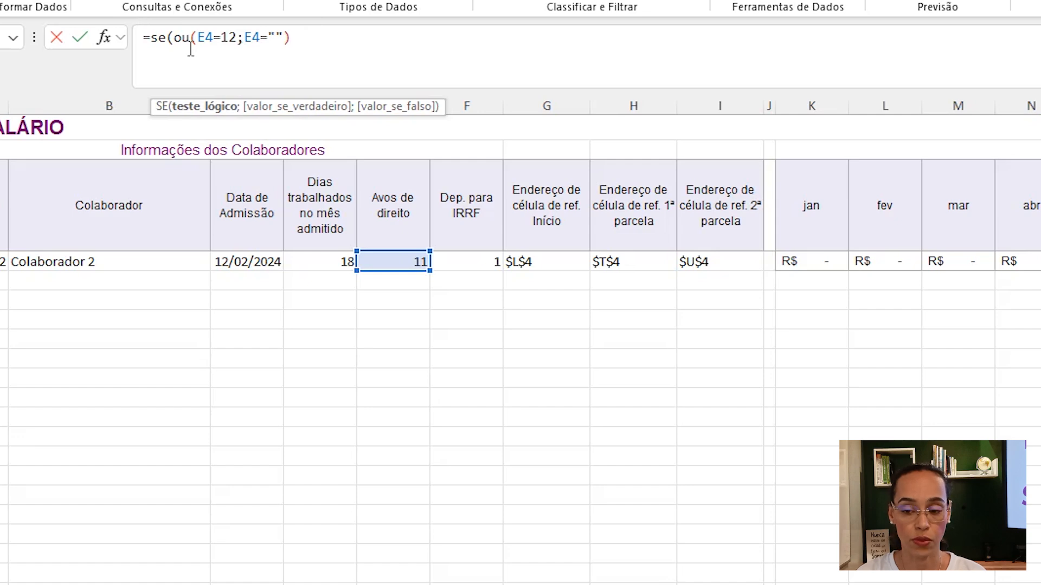
text(;)
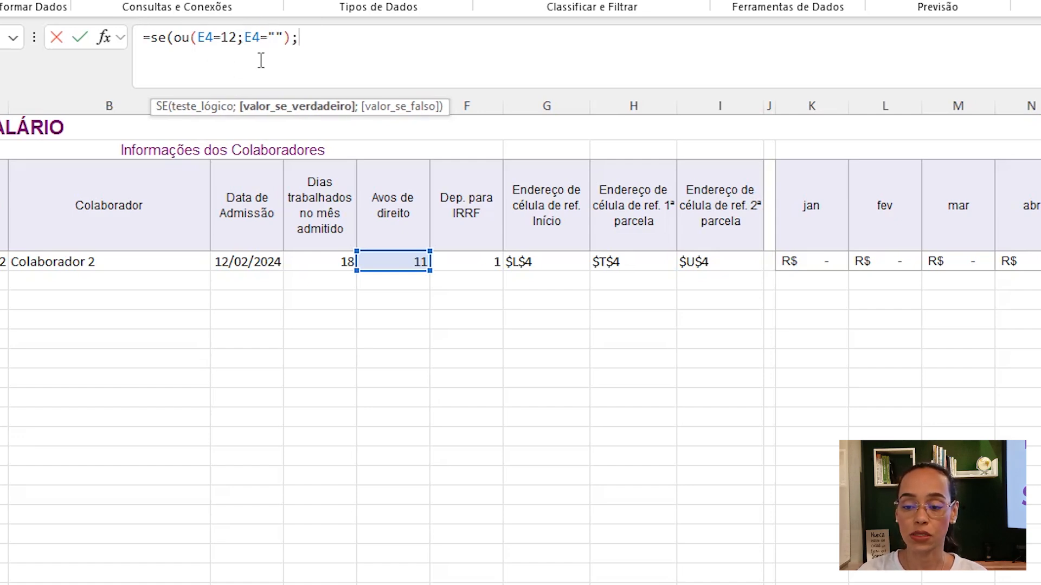
text("-)
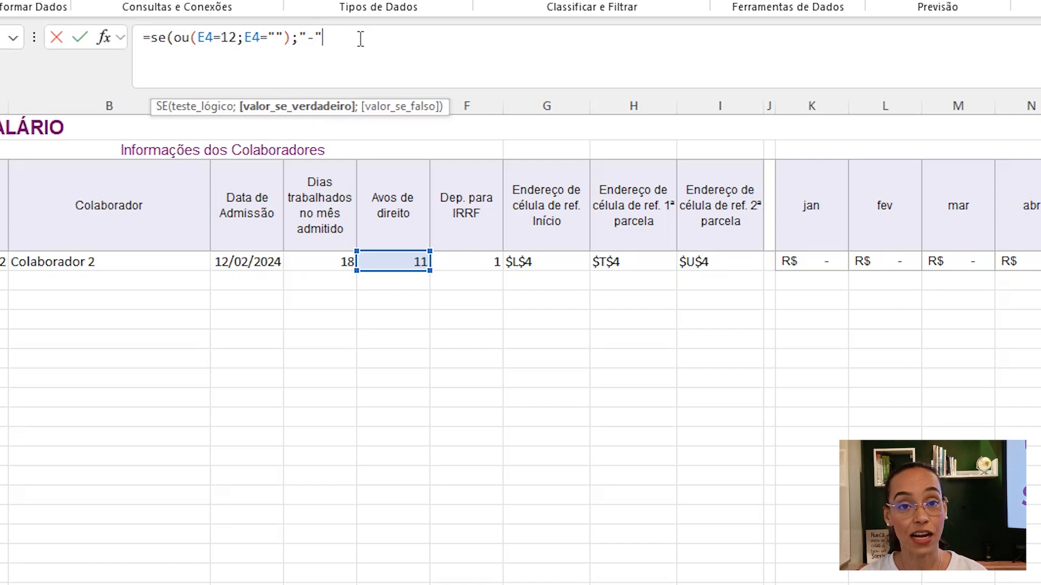
text(;)
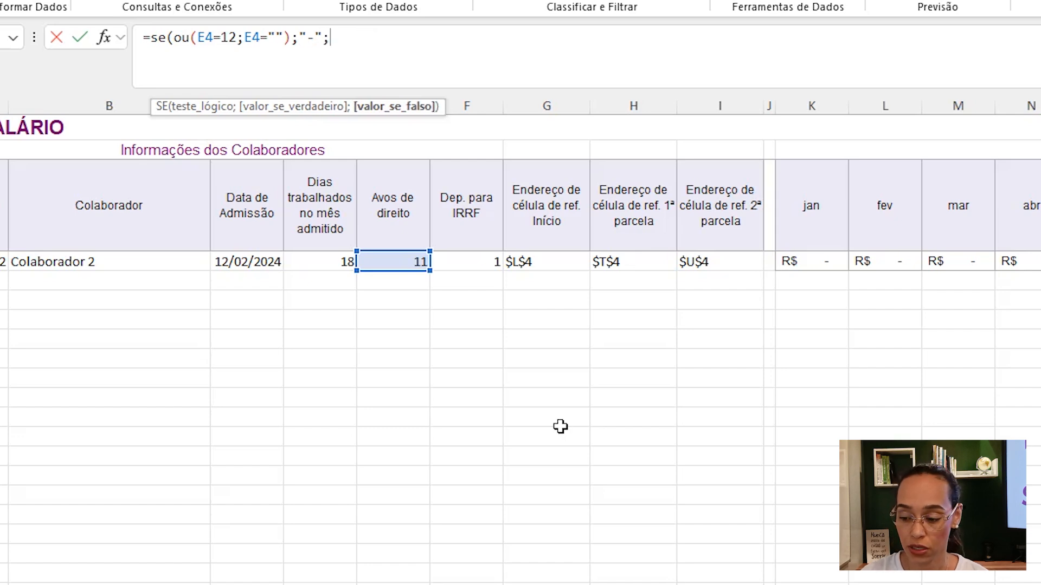
scroll(765, 305, right, 10)
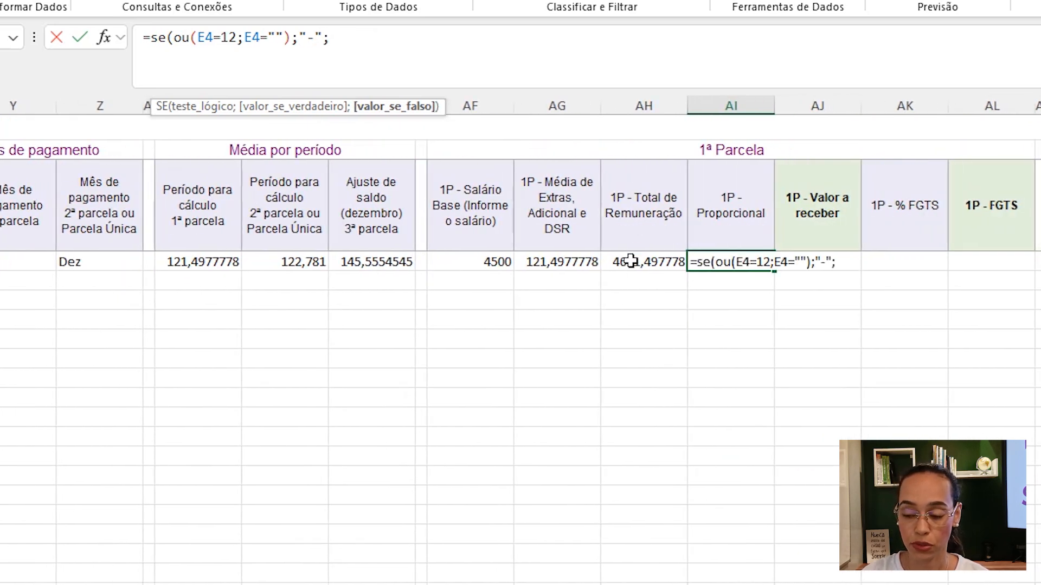
click(634, 256)
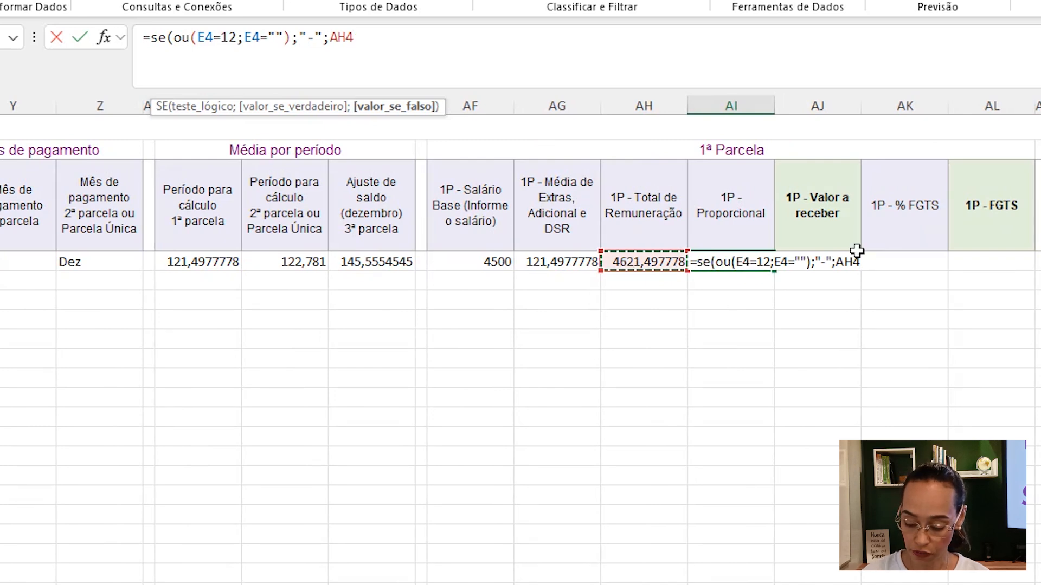
text(/12*)
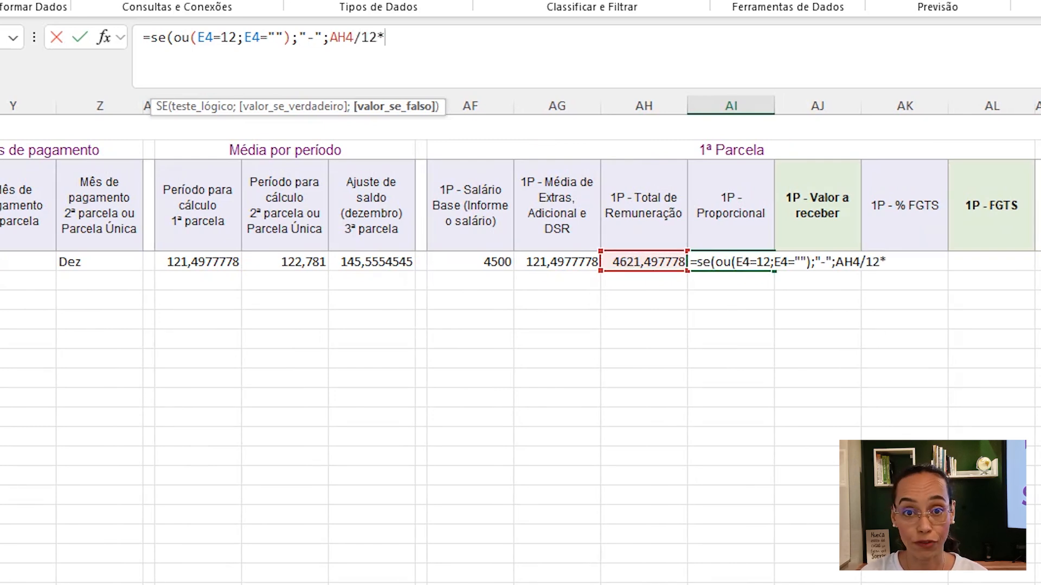
scroll(520, 347, left, 10)
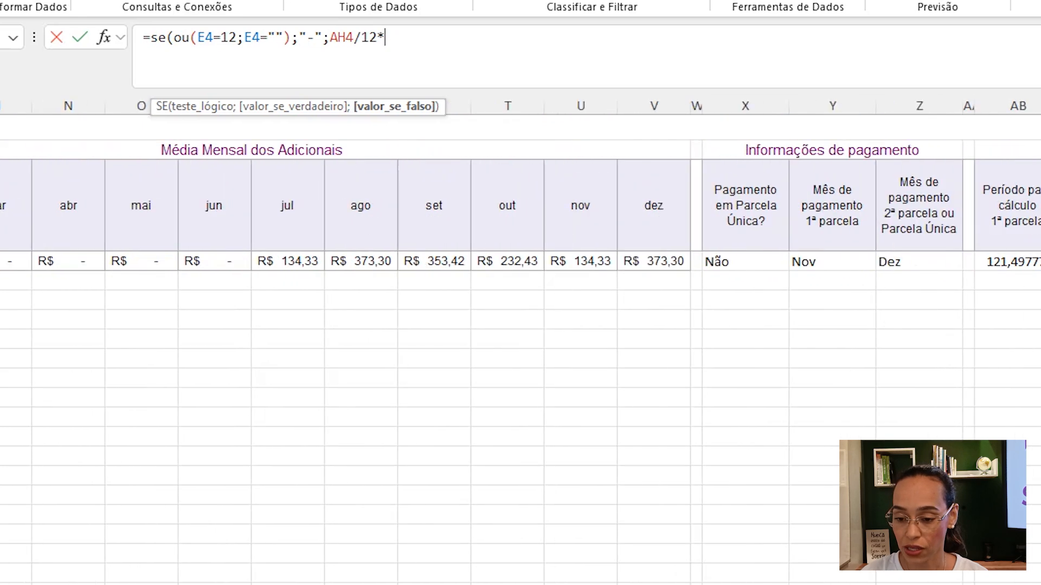
text(*)
click(376, 261)
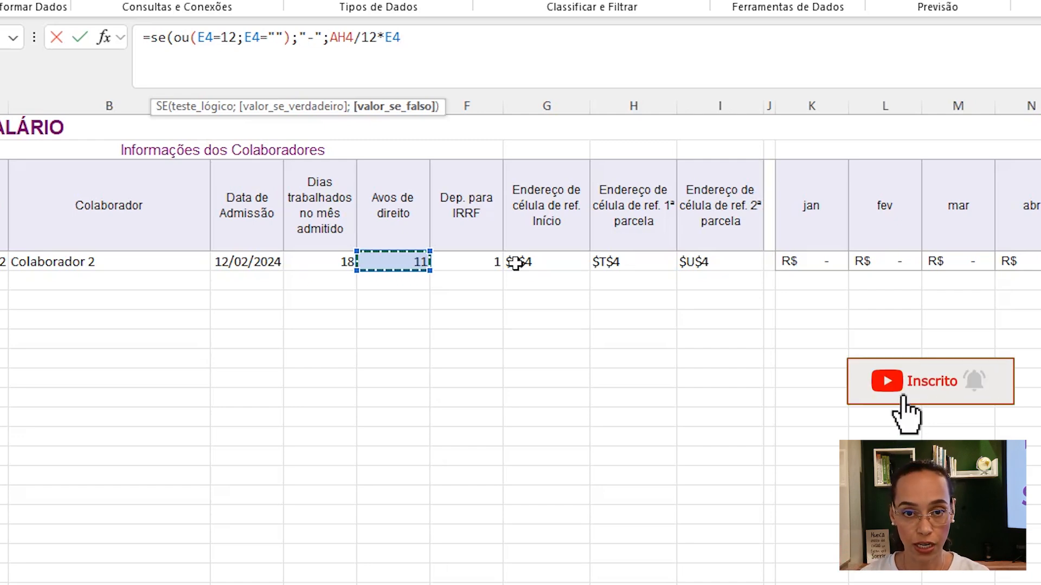
key(Return)
- In AJ4, enter =SE(AI4="-";AH4/2;AI4/2) to calculate the 1P amount to receive as half the remuneration or proportional value
click(1002, 261)
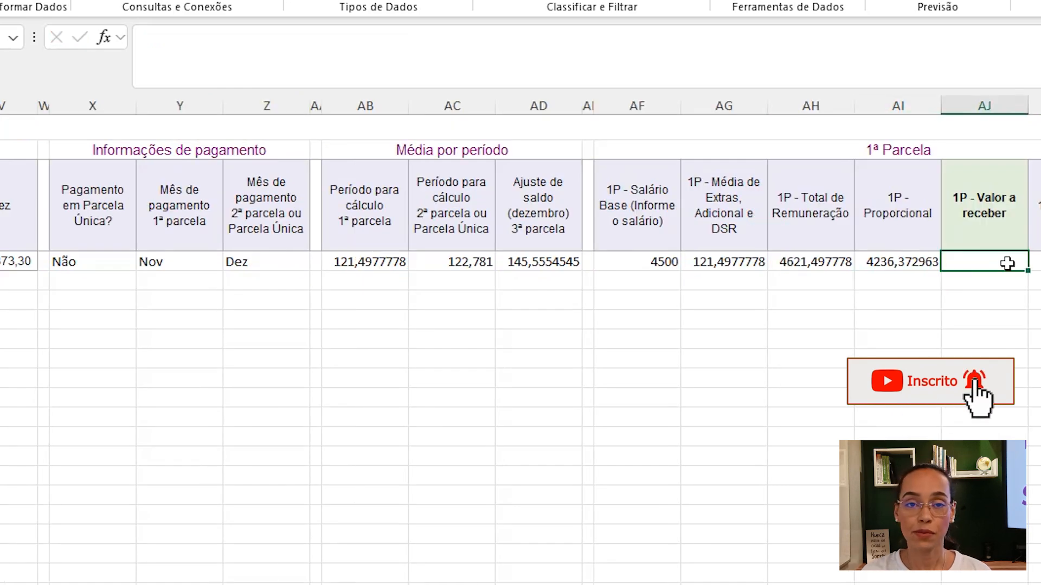
text(=se)
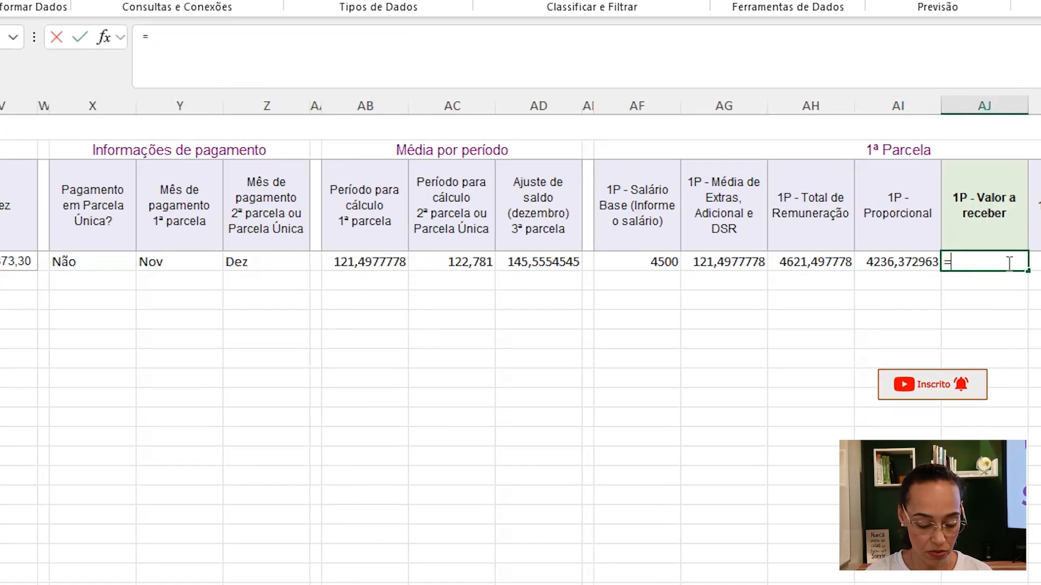
text(()
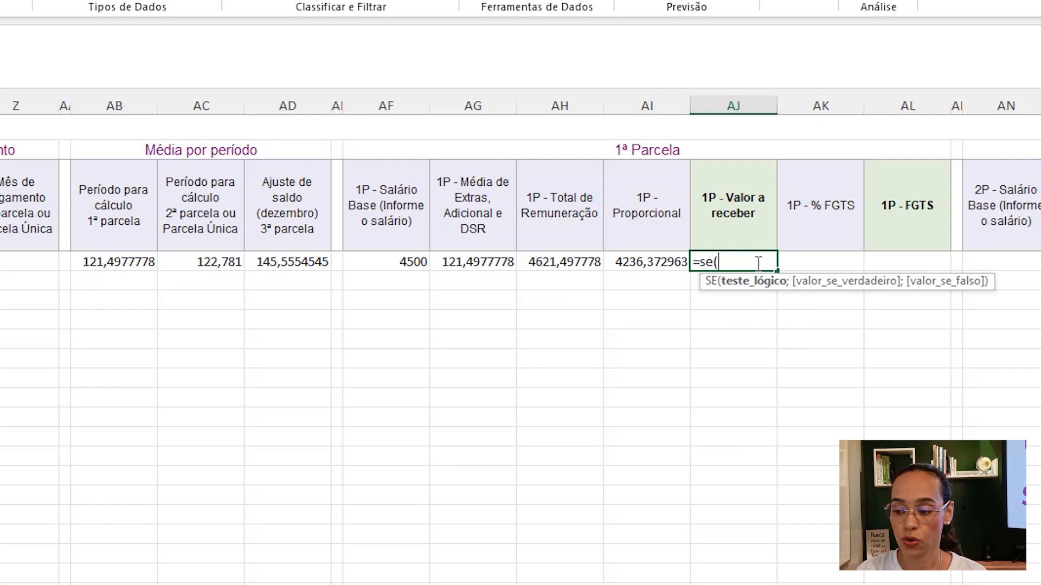
click(655, 261)
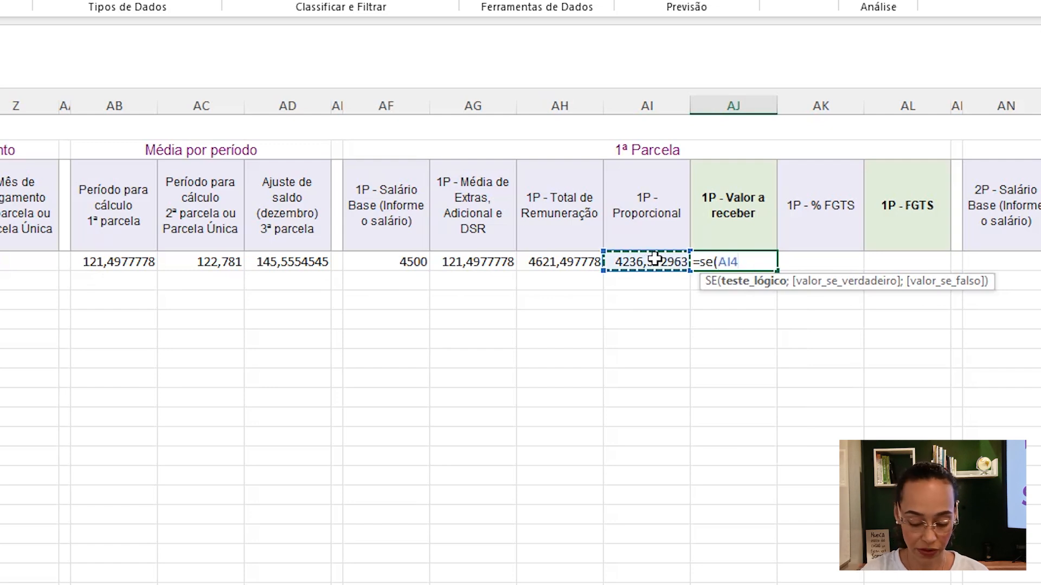
text(="-";)
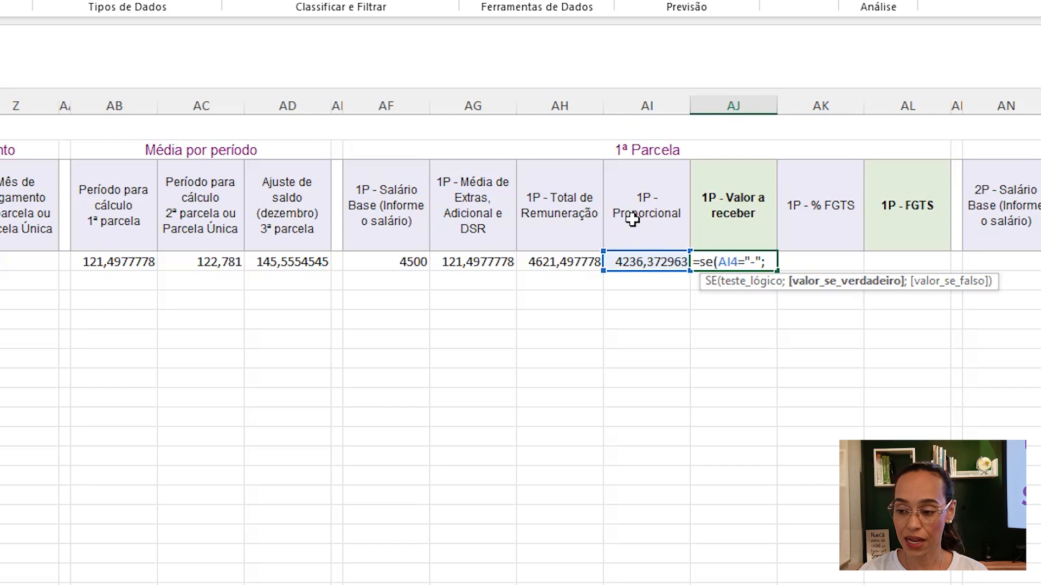
click(557, 263)
text(/)
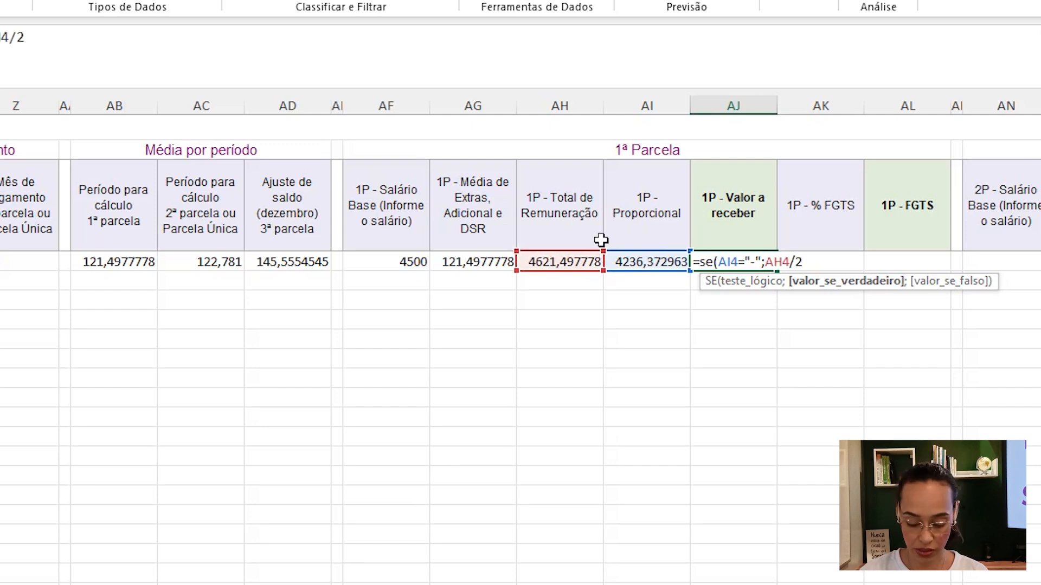
text(2;)
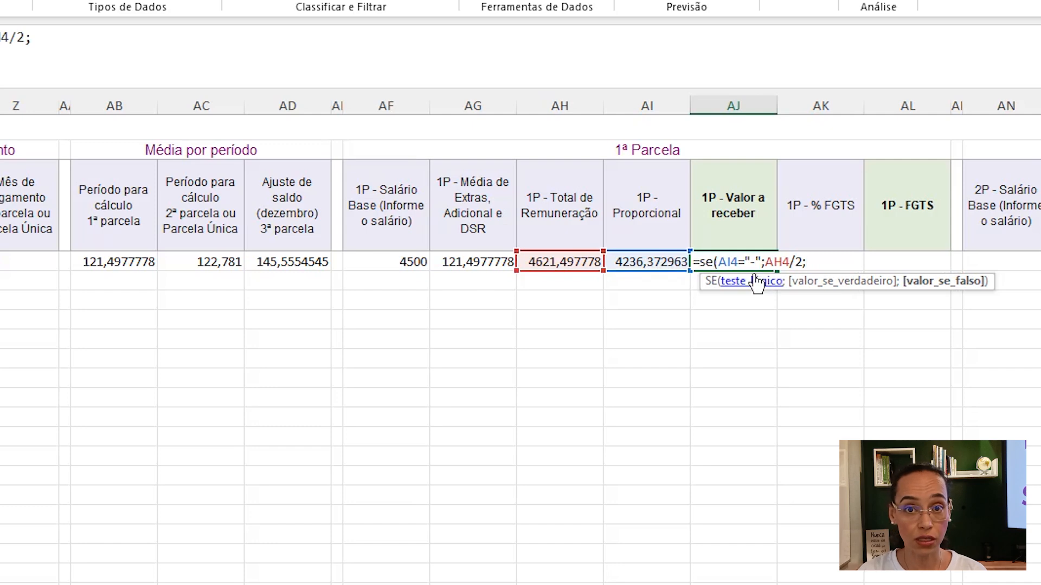
click(654, 261)
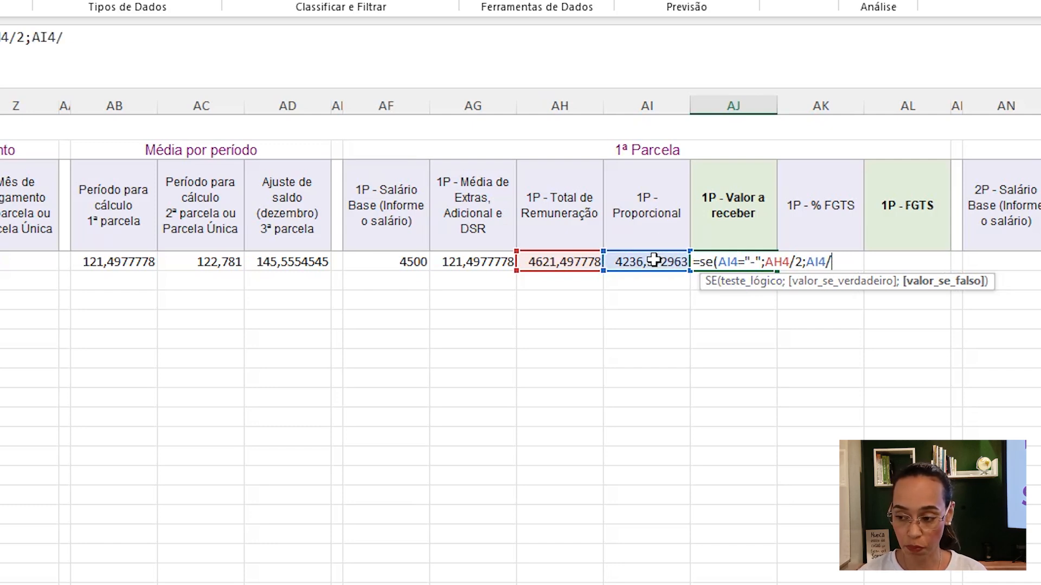
text(/2))
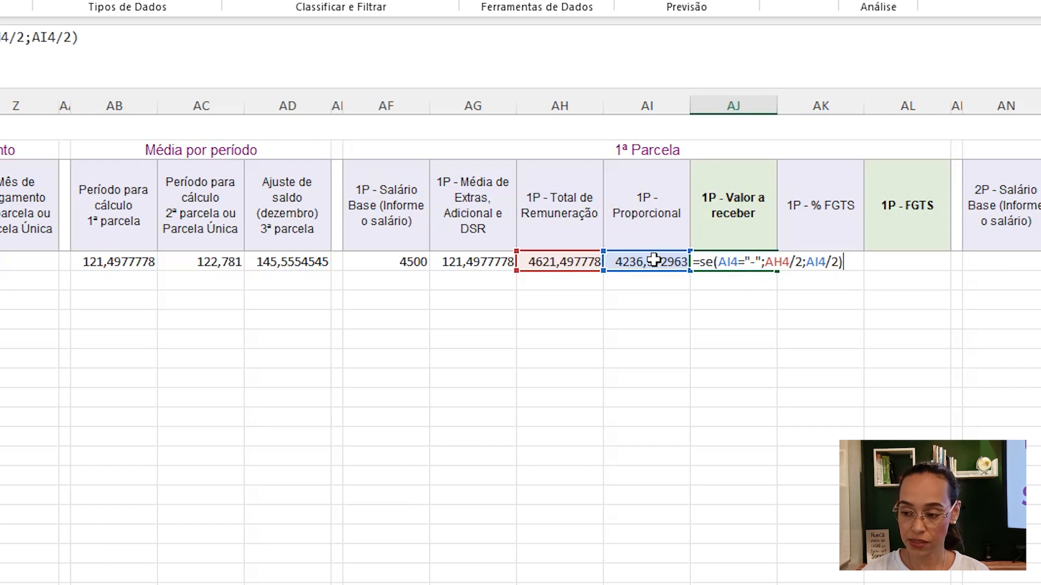
key(Return)
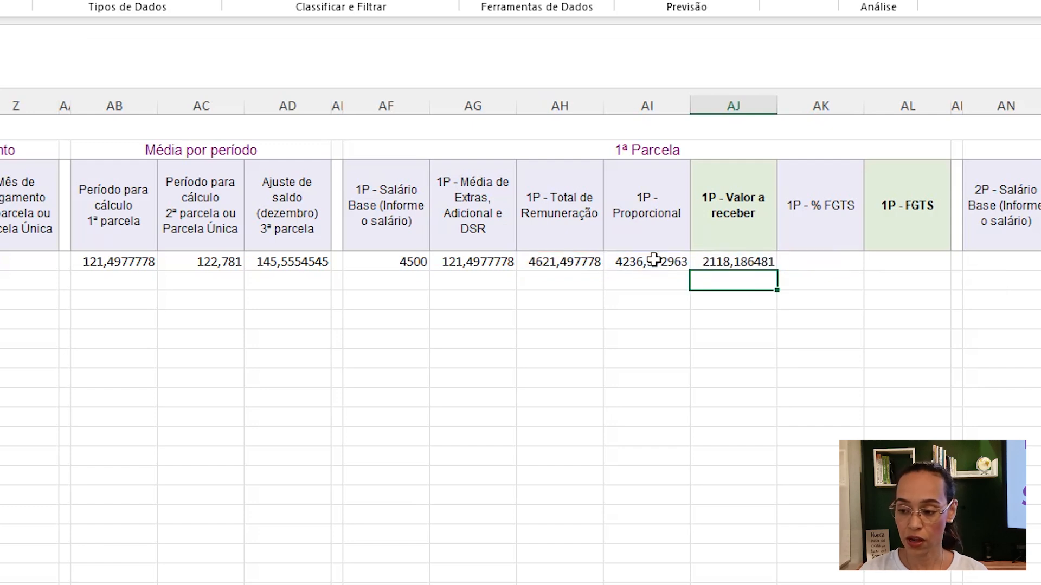
- On the Base sheet, create an FGTS list in column E with the header FGTS and the values 2% and 8%
click(750, 262)
click(817, 262)
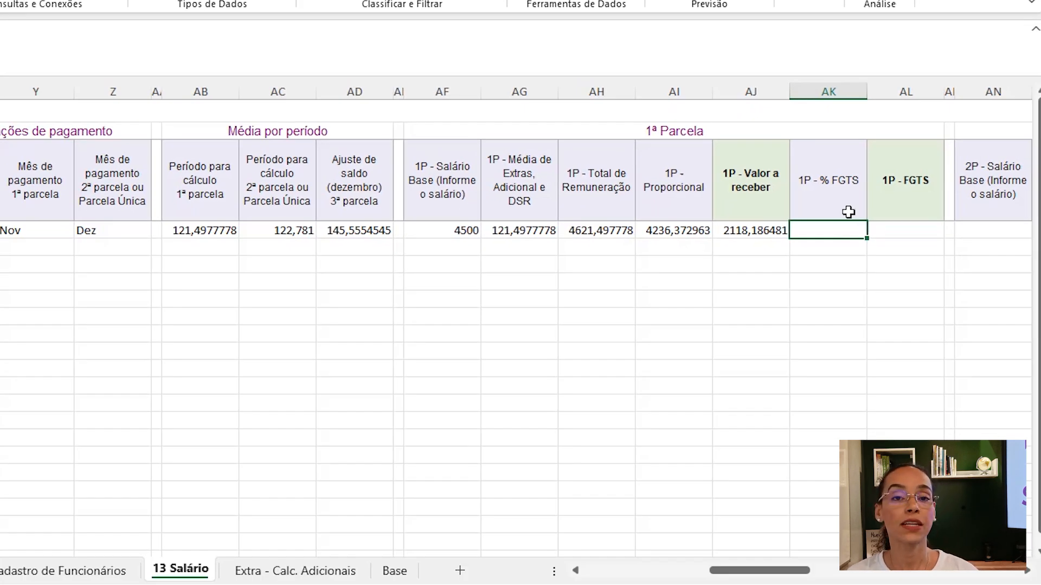
click(394, 571)
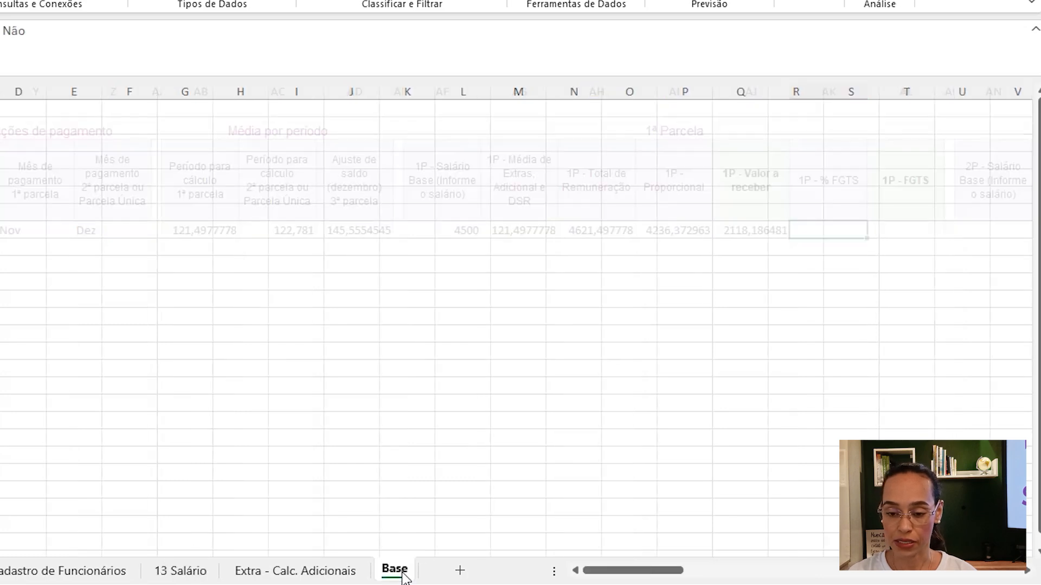
click(124, 108)
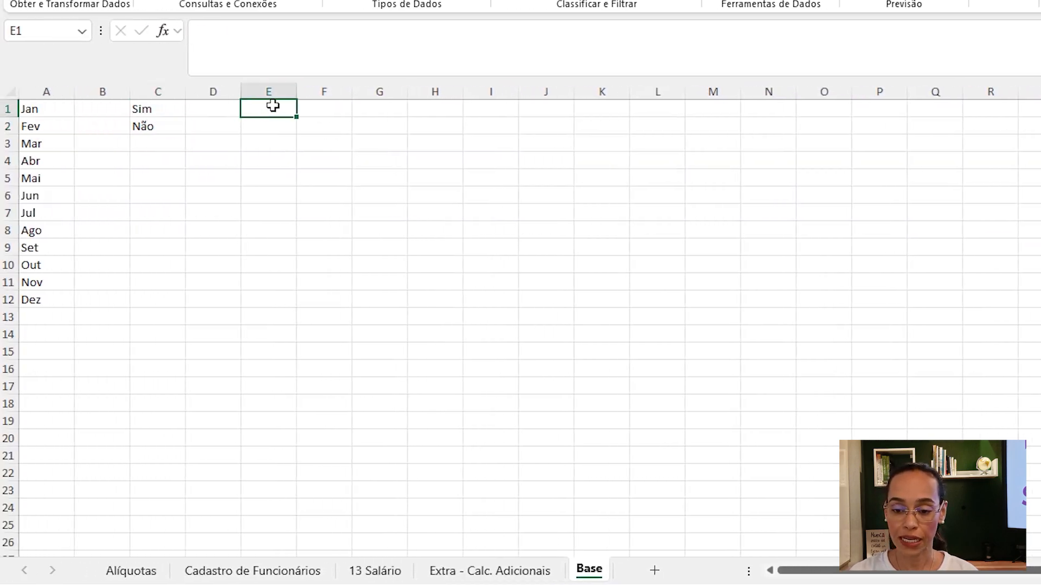
text(FGTS)
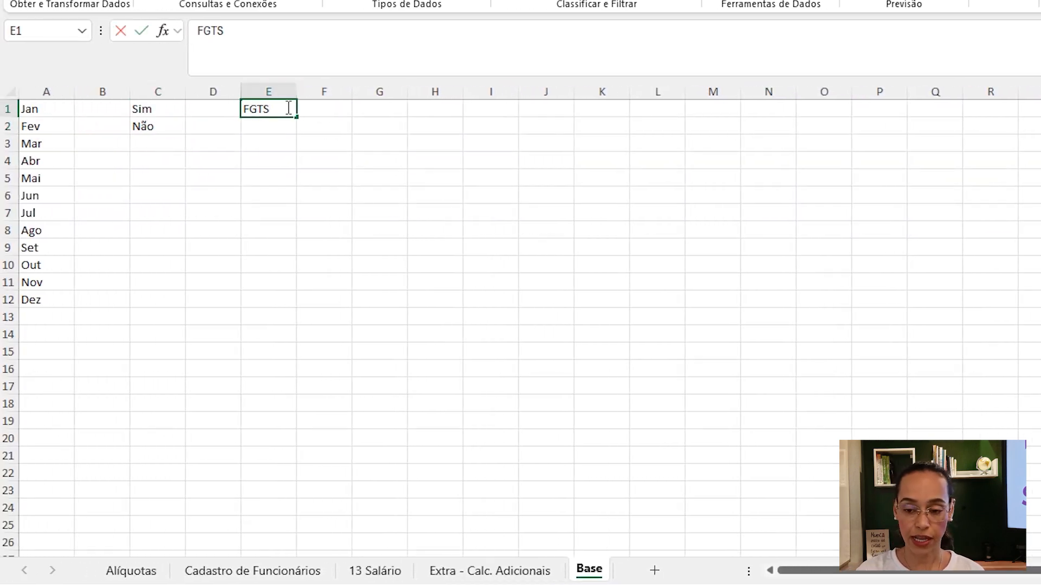
key(Return)
text(2)
key(Return)
text(8)
key(Return)
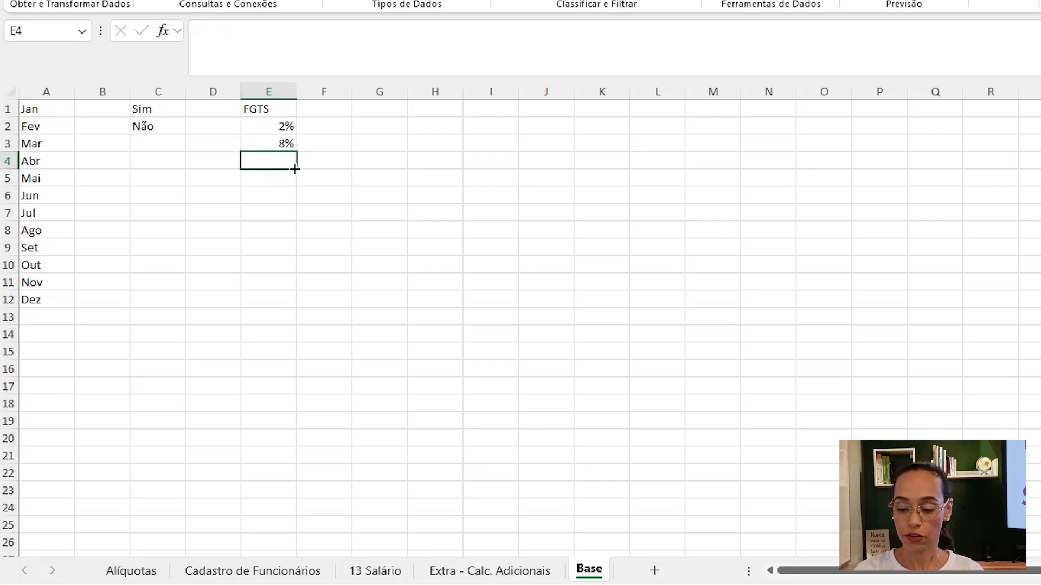
- Add a list validation to AK4 sourced from Base!$E$2:$E$3 and pick 8% from its dropdown
click(356, 572)
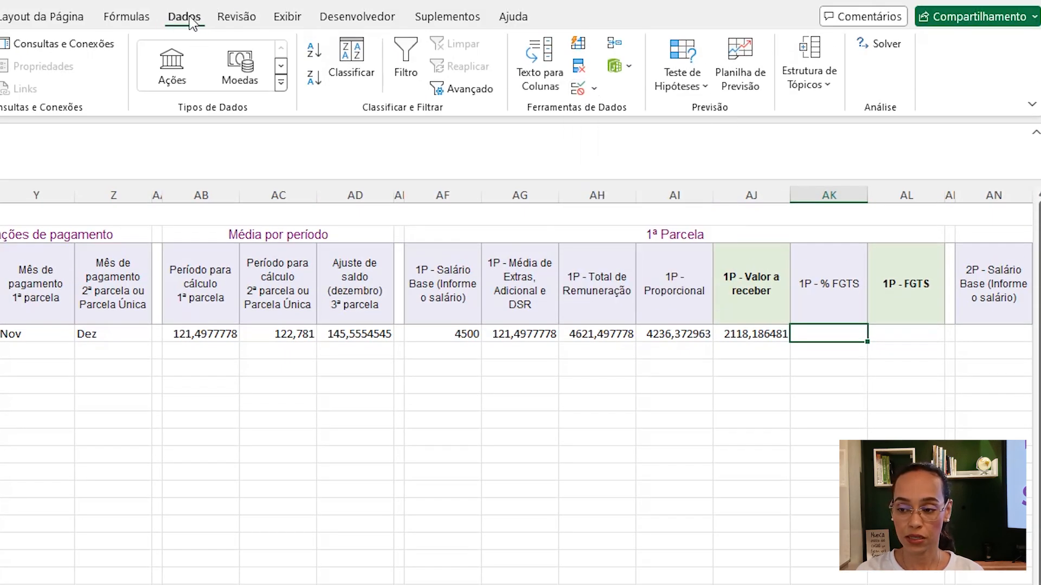
click(578, 89)
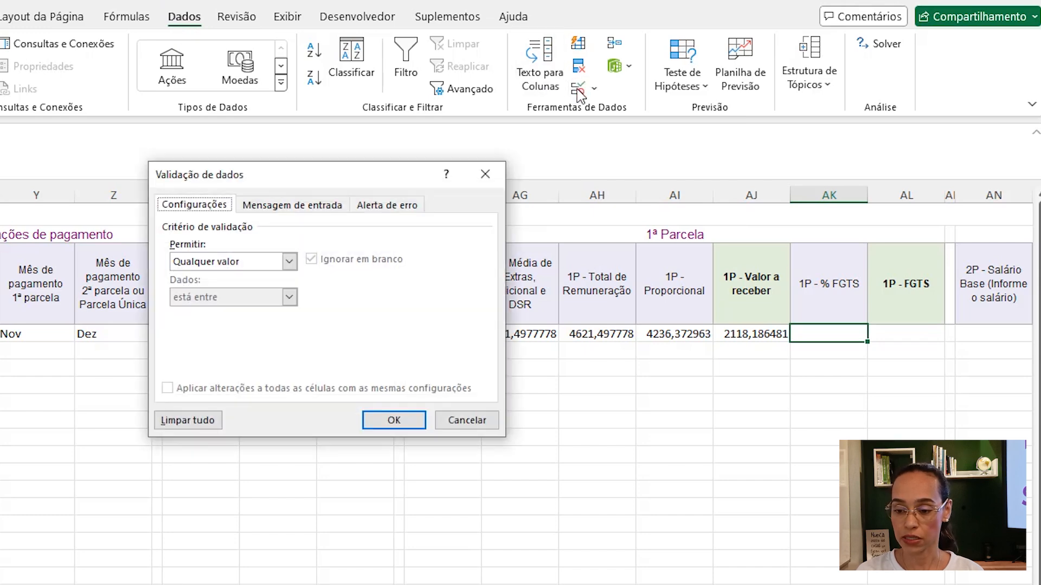
click(249, 262)
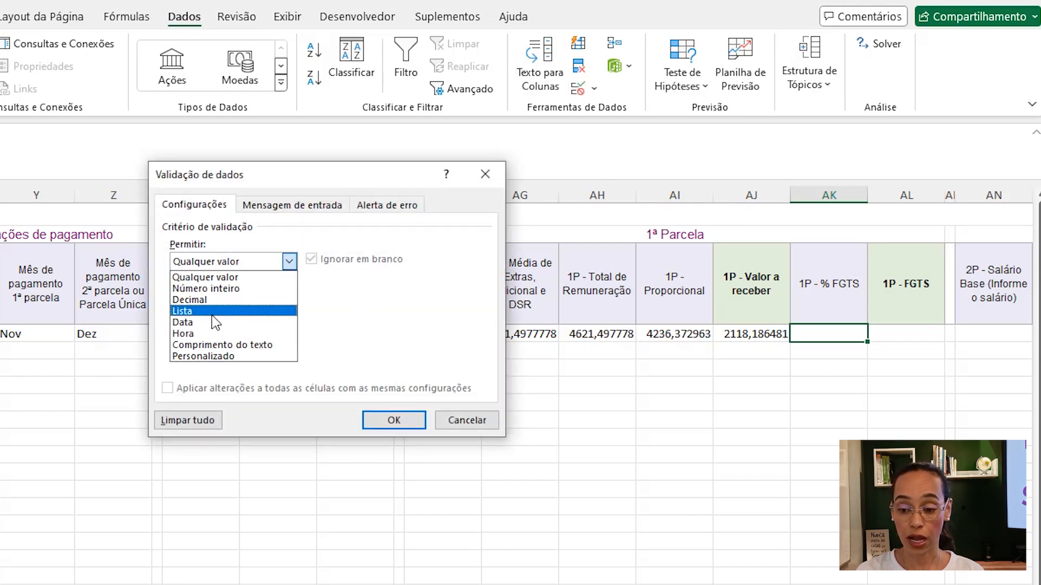
click(189, 311)
click(434, 332)
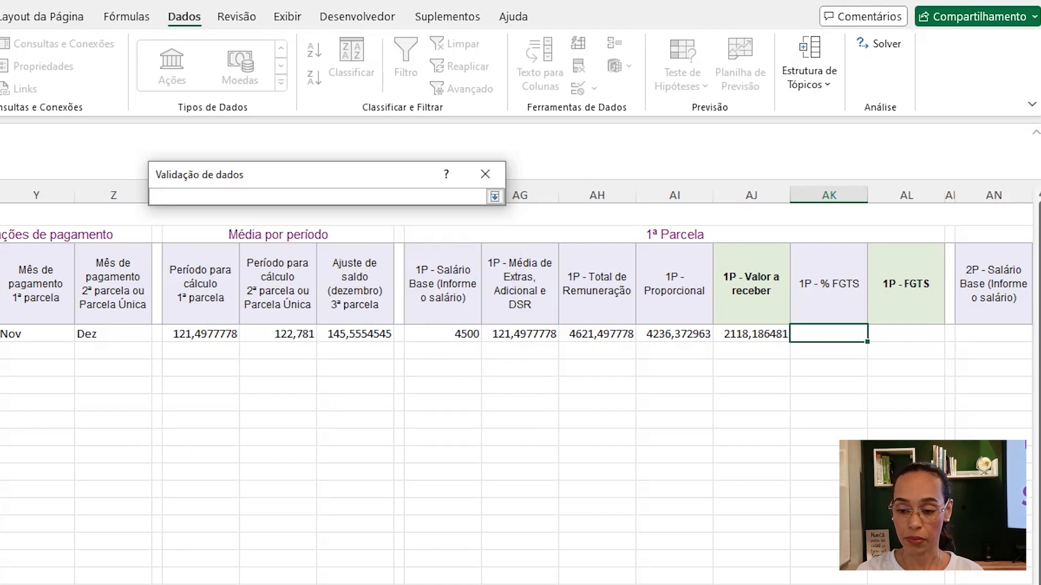
click(271, 584)
drag(92, 228, 86, 240)
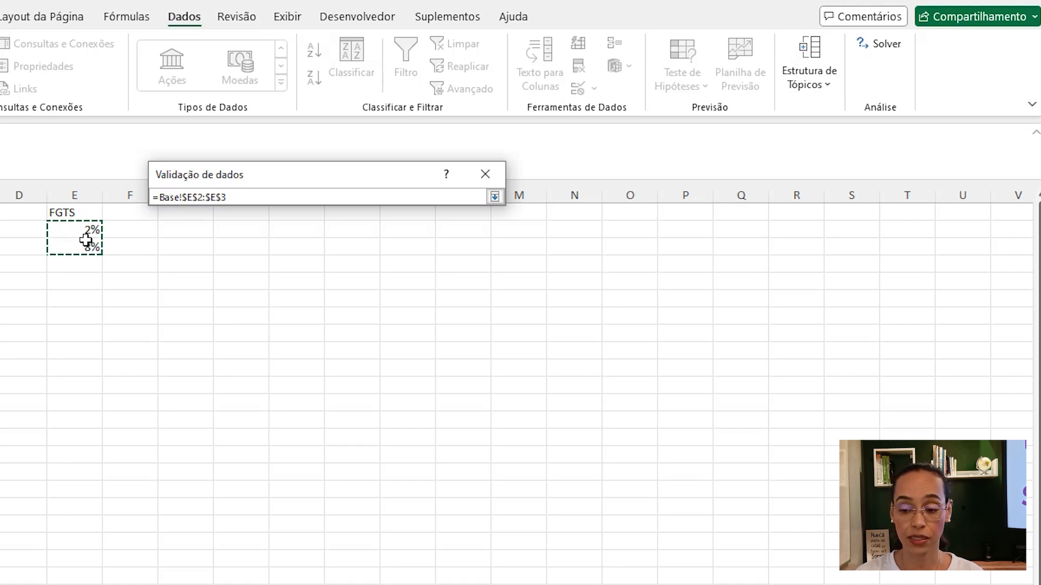
click(495, 197)
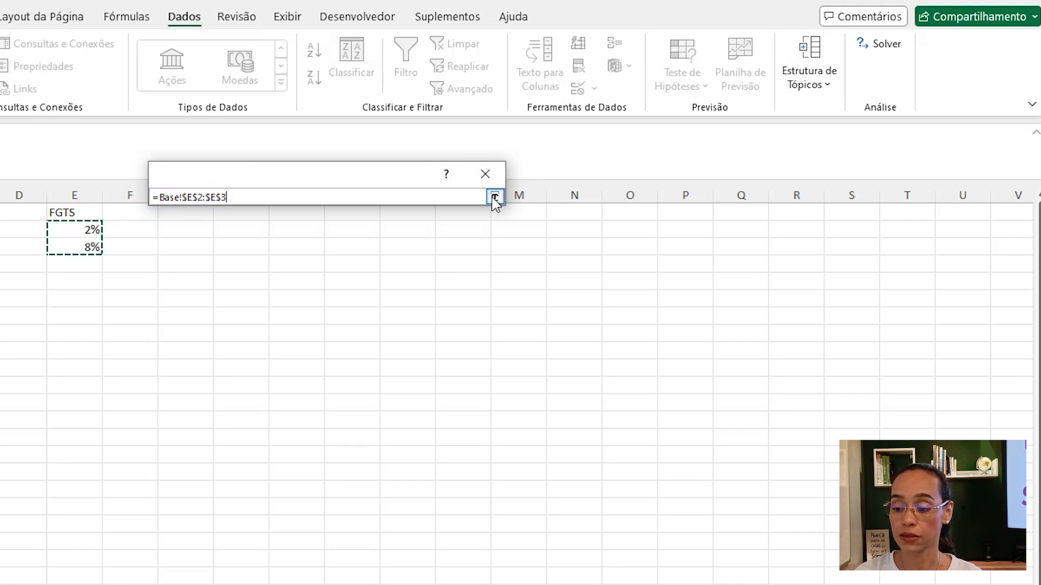
click(399, 421)
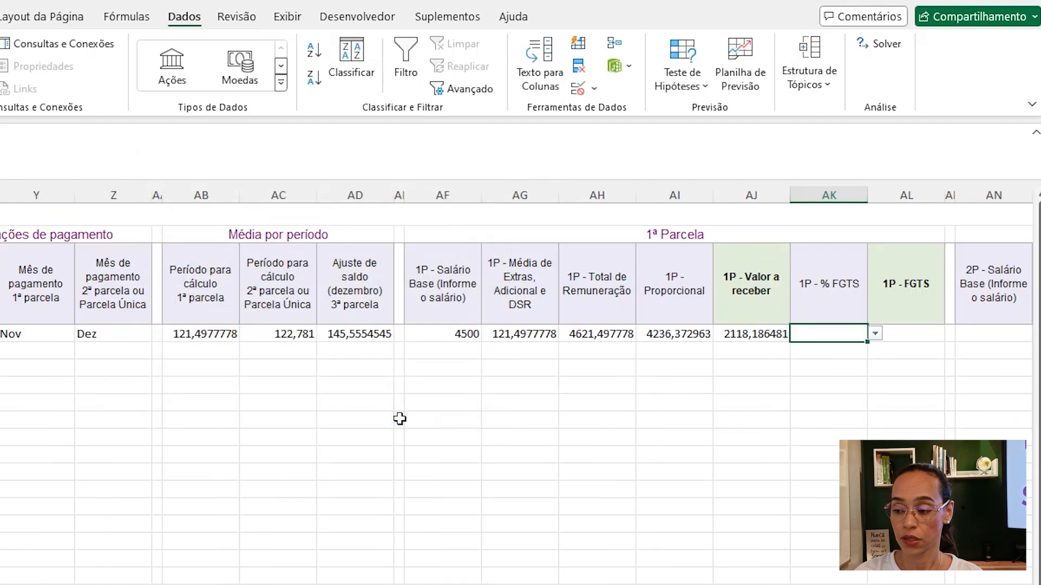
click(875, 334)
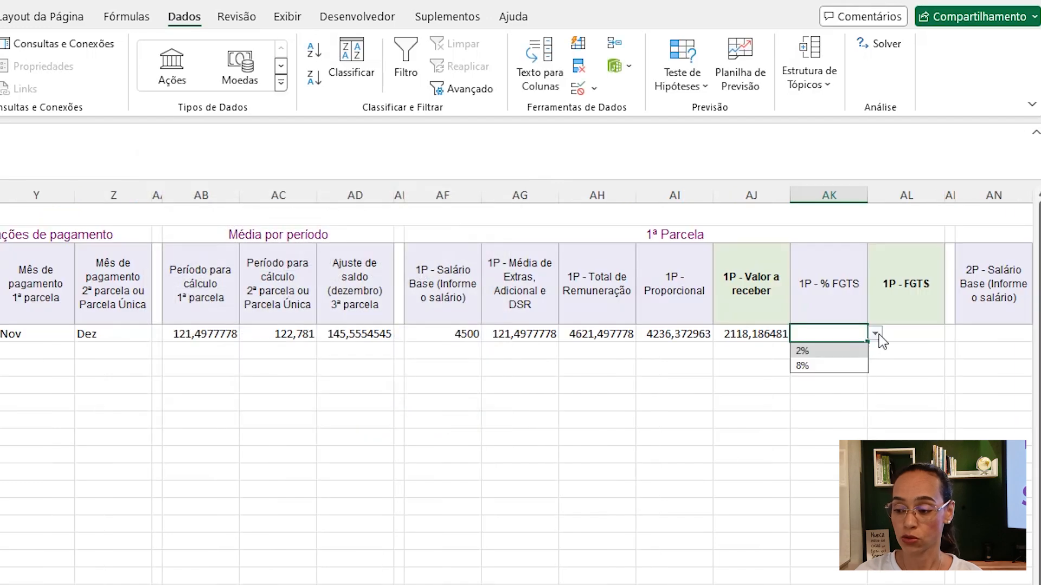
click(823, 366)
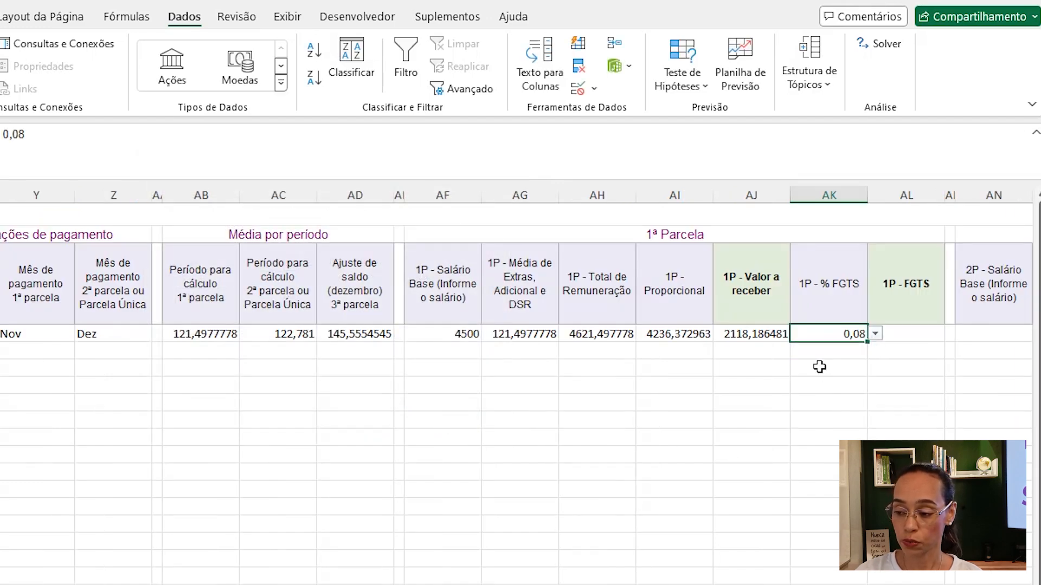
- In AL4, enter =AK4*AJ4 to calculate the 1P FGTS amount
click(928, 329)
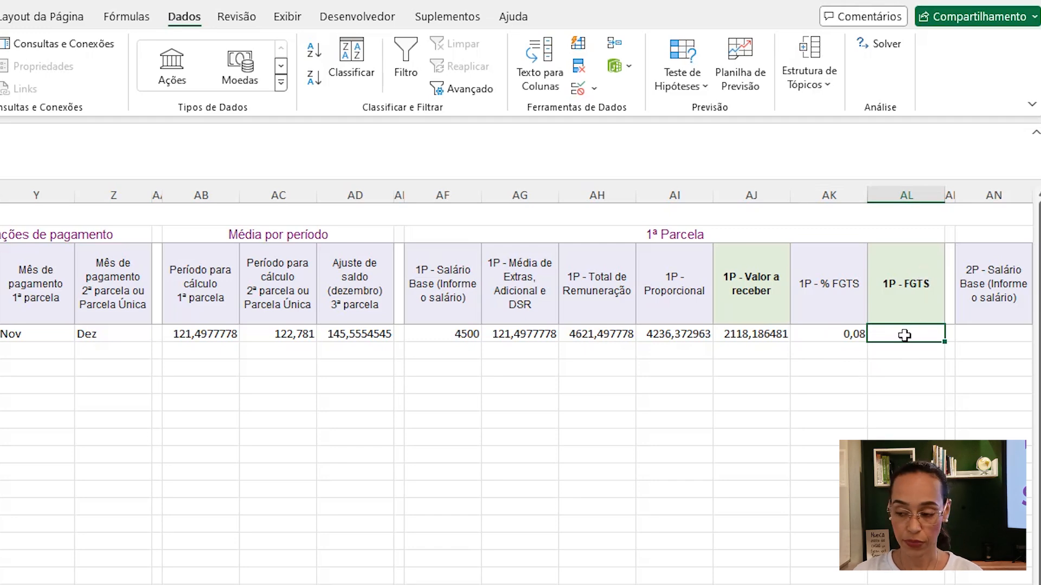
text(=)
click(838, 335)
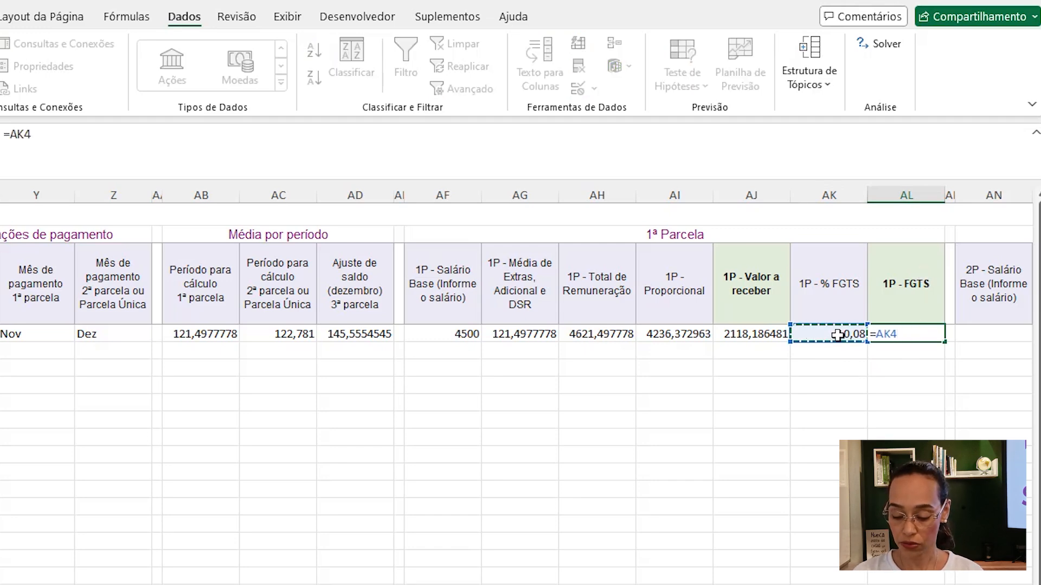
text(*)
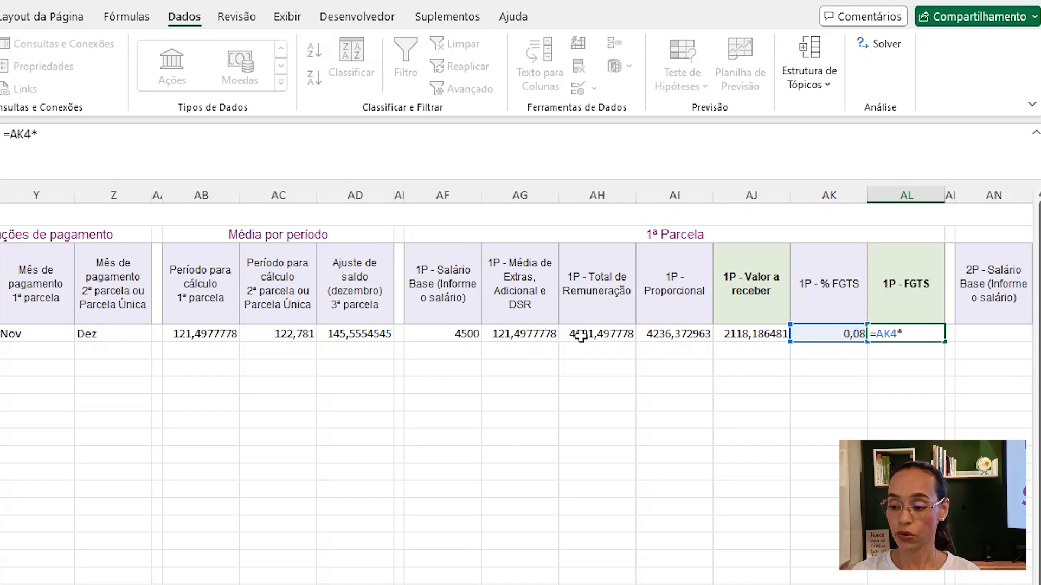
click(770, 334)
key(Return)
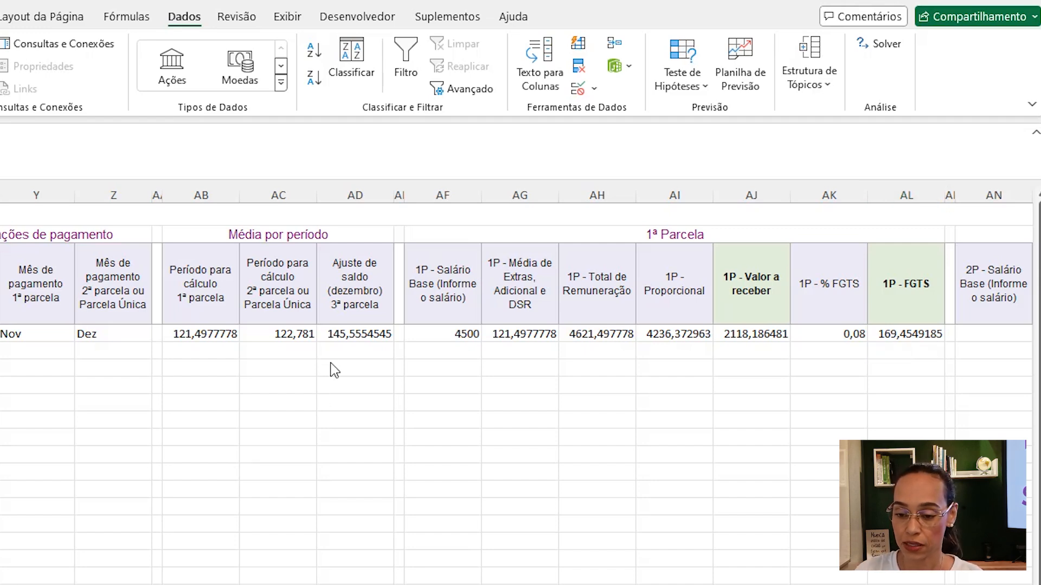
- Apply the Accounting number format to AB4:AJ4 and AL4
click(212, 335)
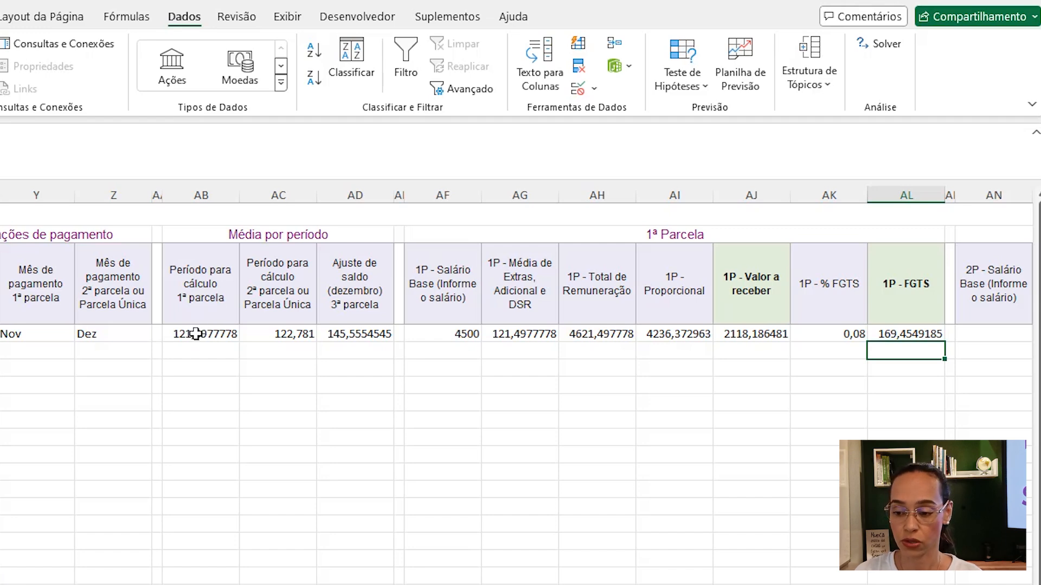
drag(195, 334, 773, 347)
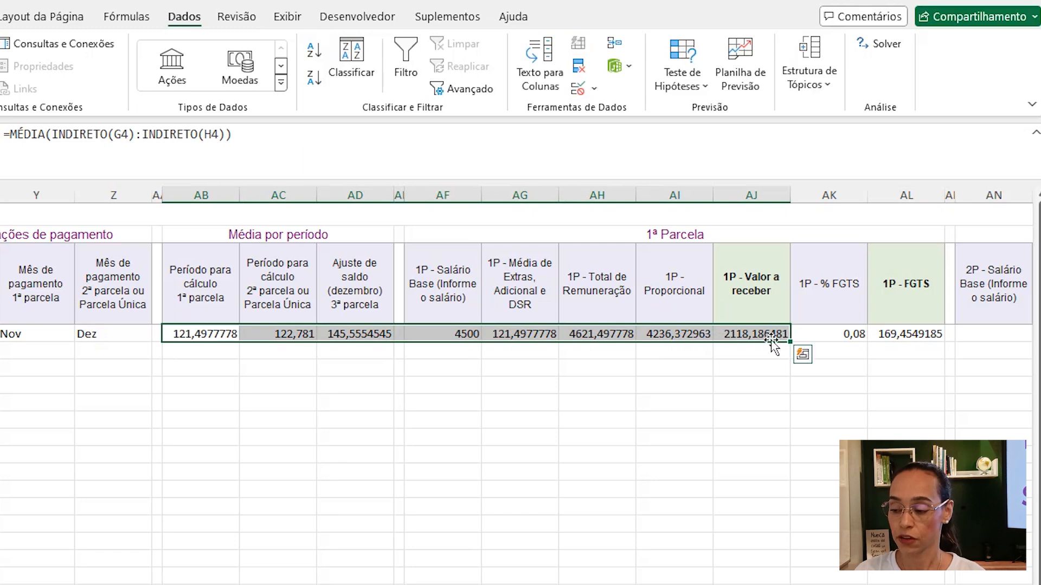
click(921, 333)
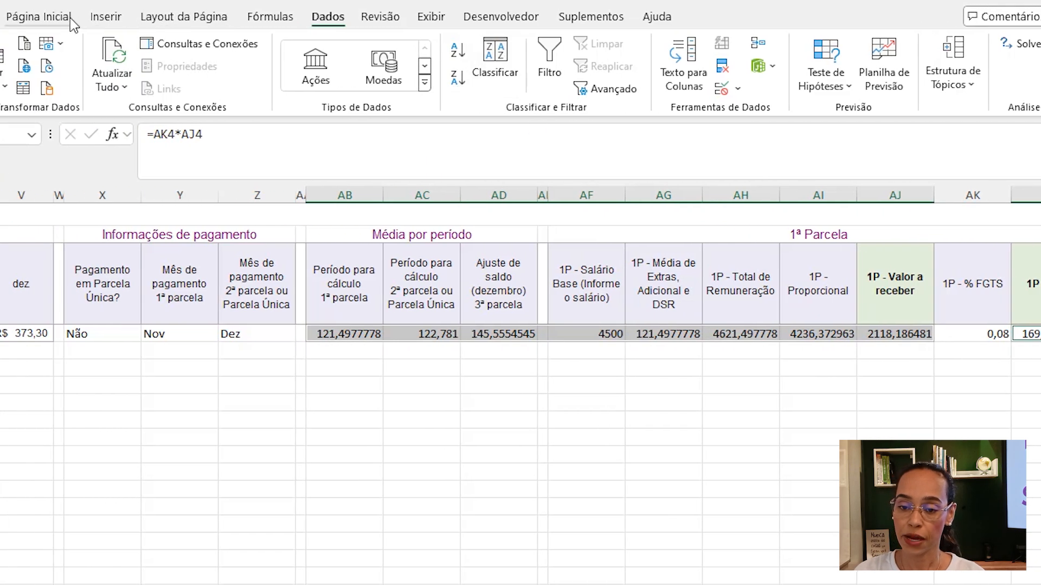
click(63, 17)
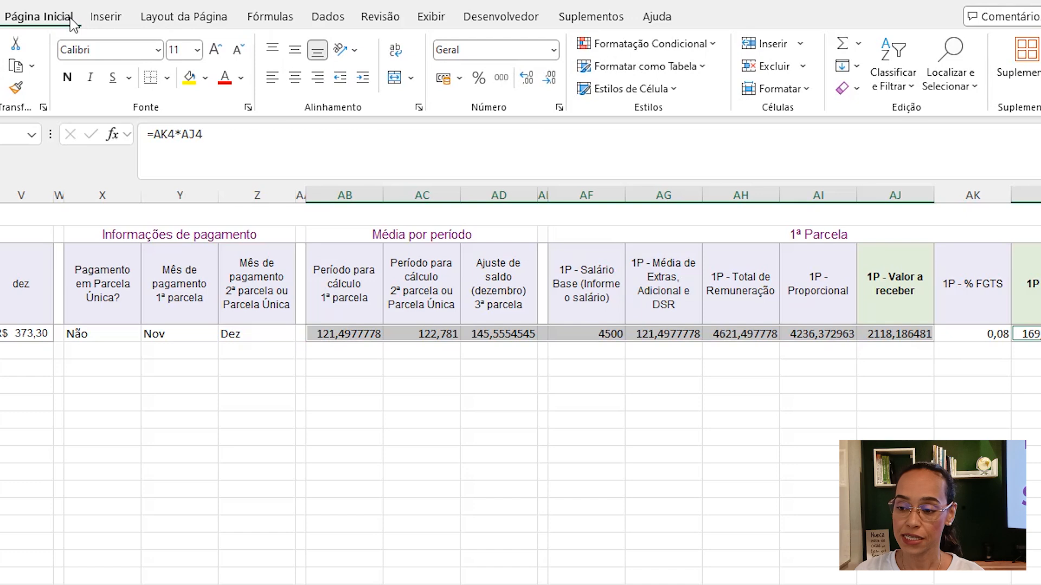
click(554, 50)
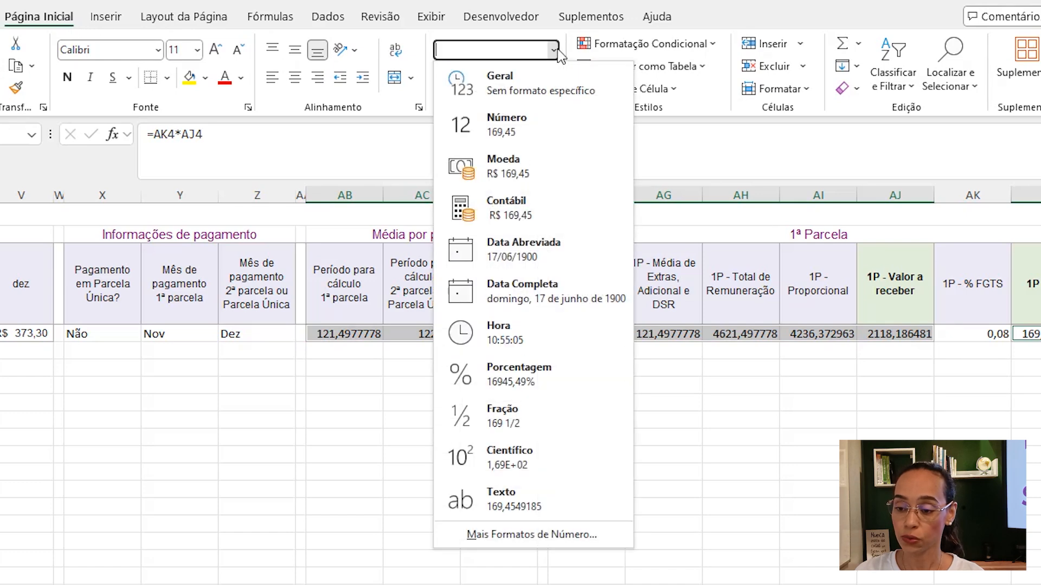
click(521, 218)
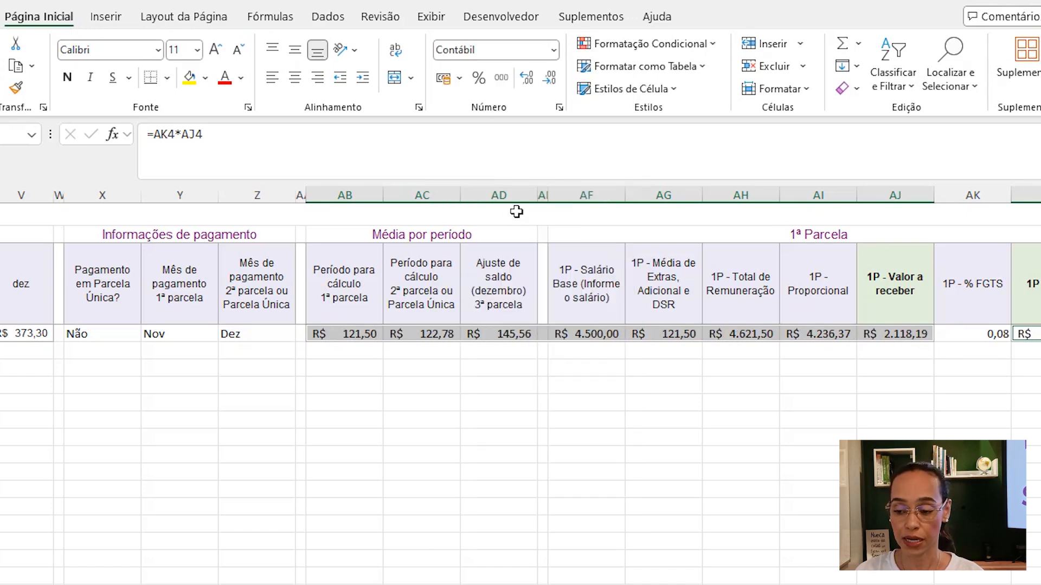
- Format AK4 as a percentage and center it
click(958, 337)
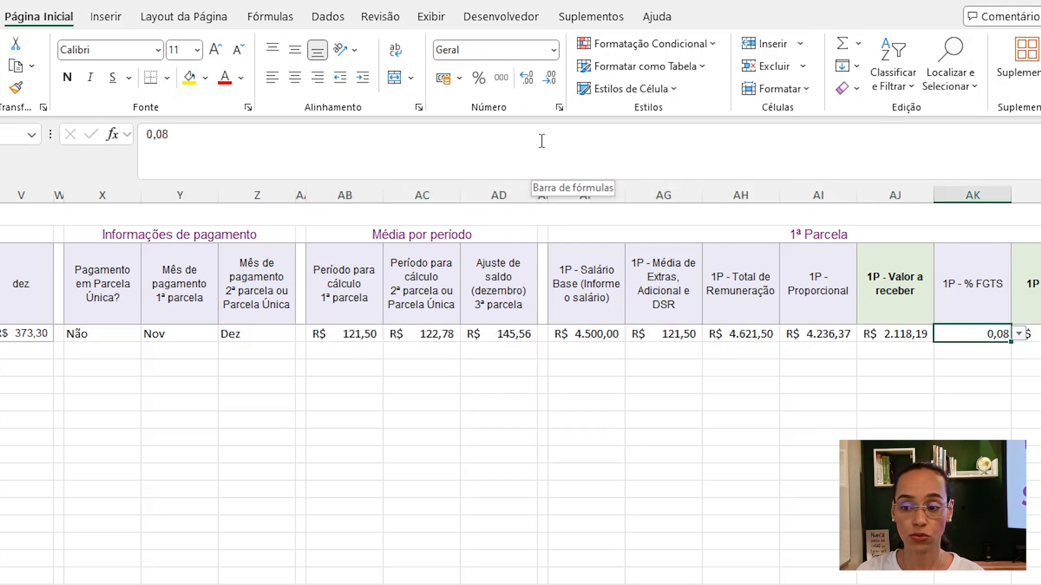
click(479, 82)
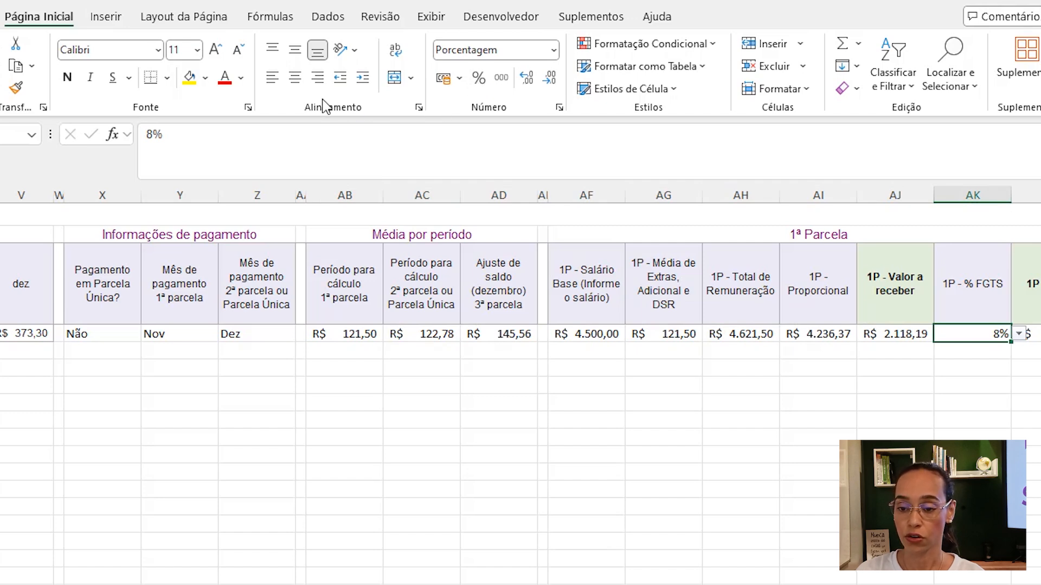
click(294, 78)
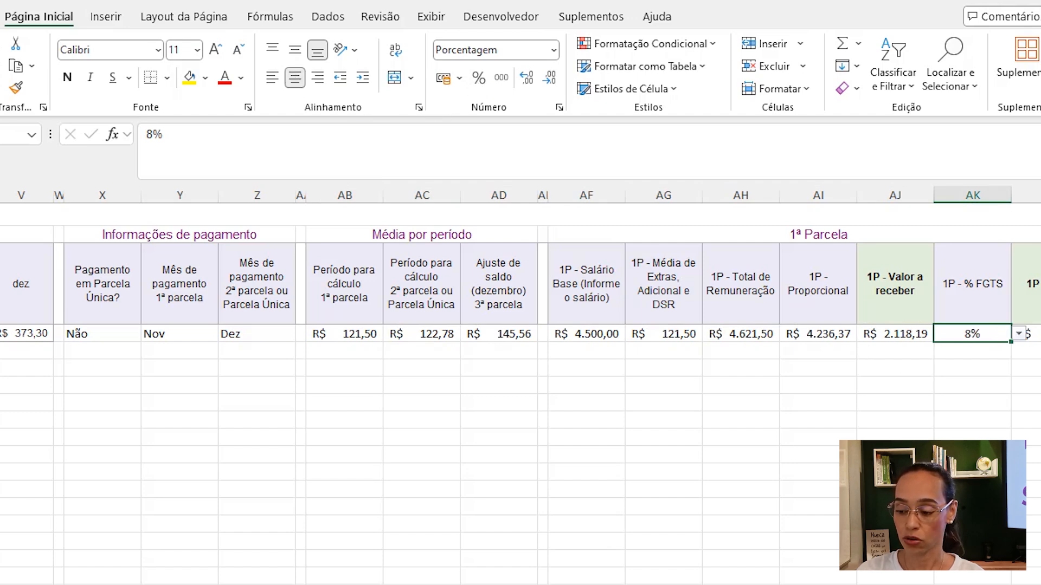
- Center-align the payment information cells X4:Z4, plus A4 and D4:F4
scroll(606, 346, left, 8)
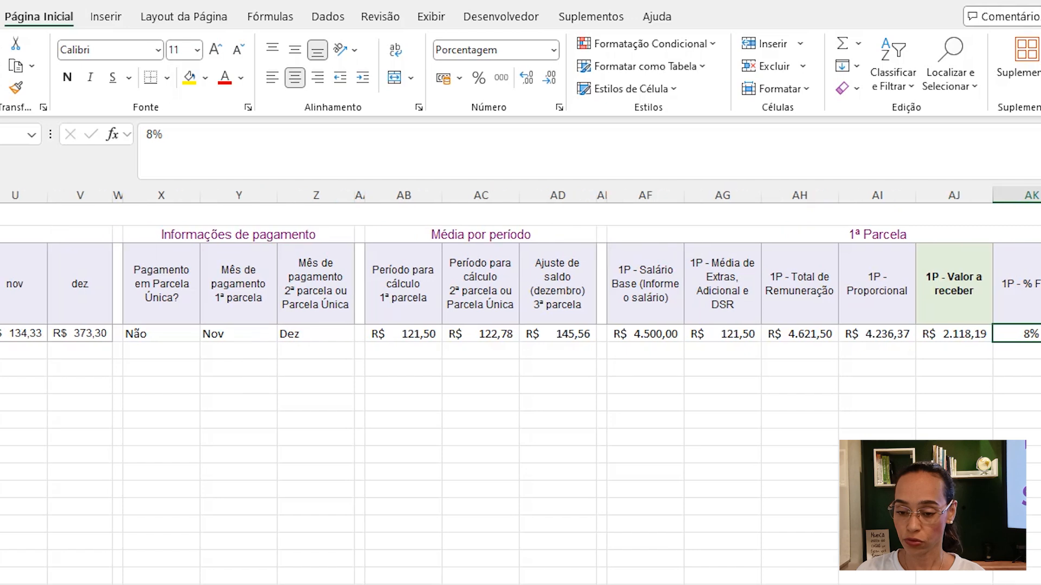
drag(600, 332, 726, 333)
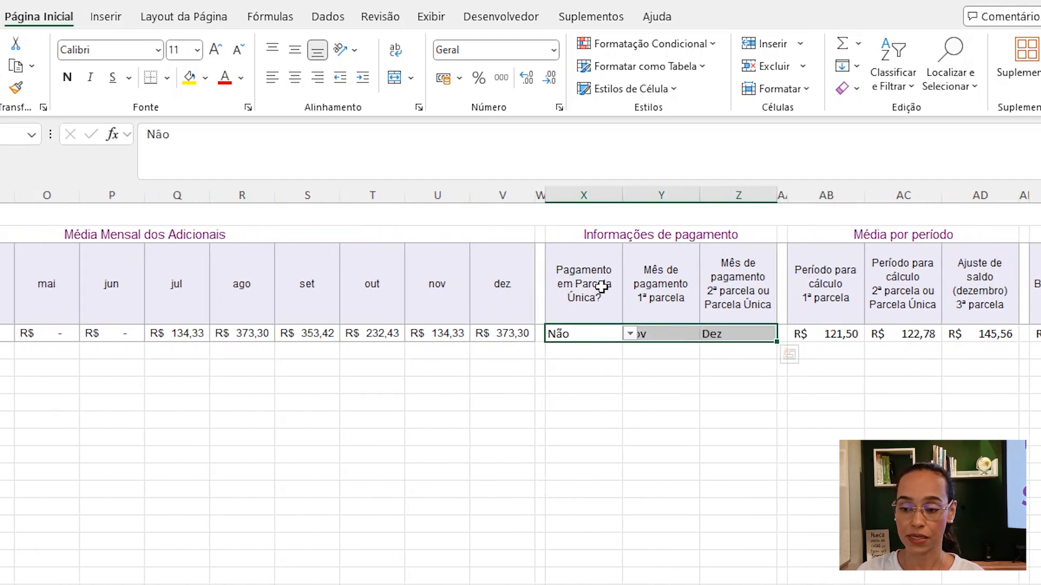
click(296, 79)
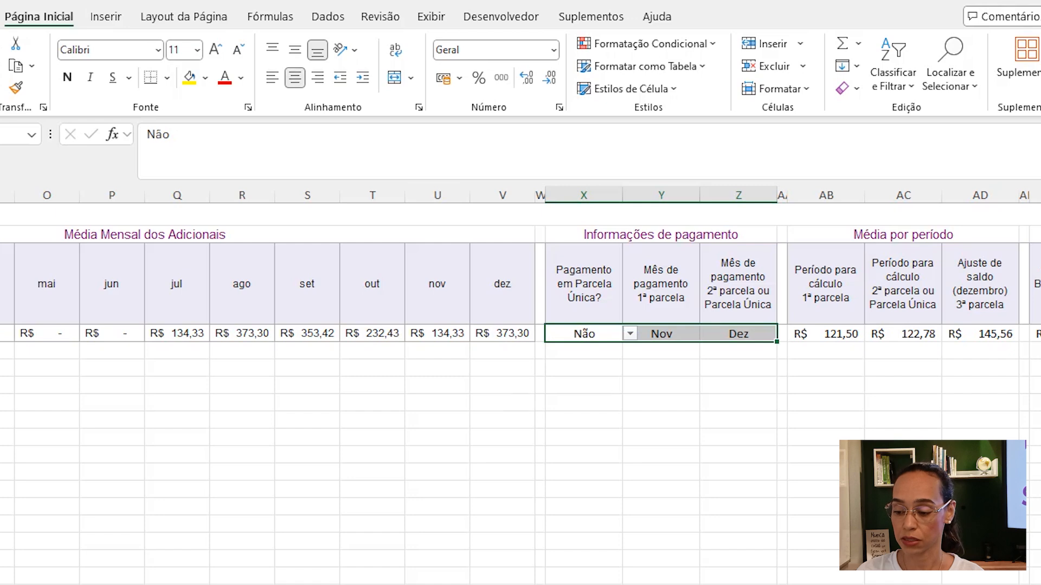
scroll(313, 321, left, 10)
drag(309, 333, 409, 342)
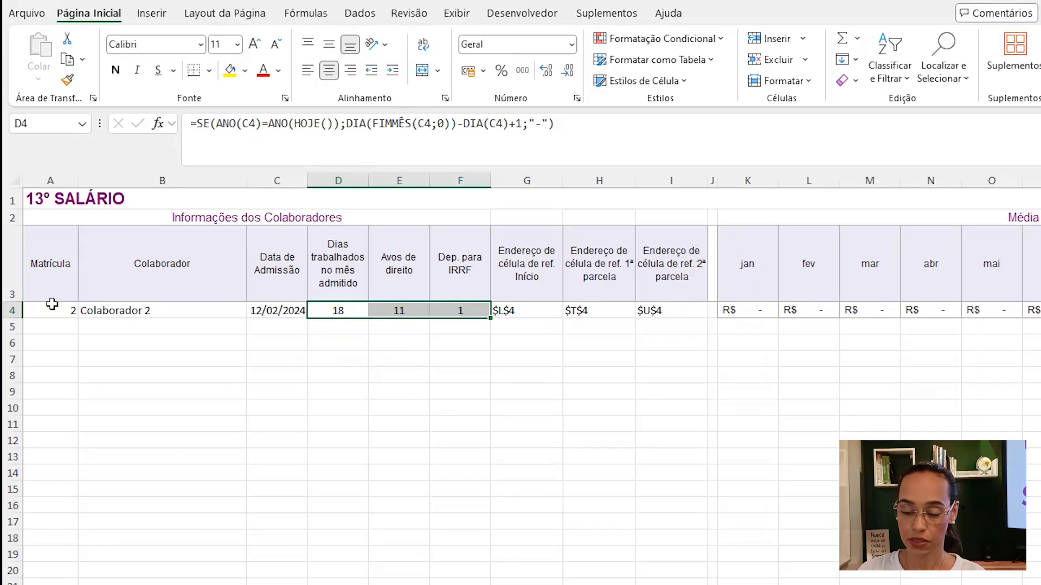
click(51, 304)
click(329, 70)
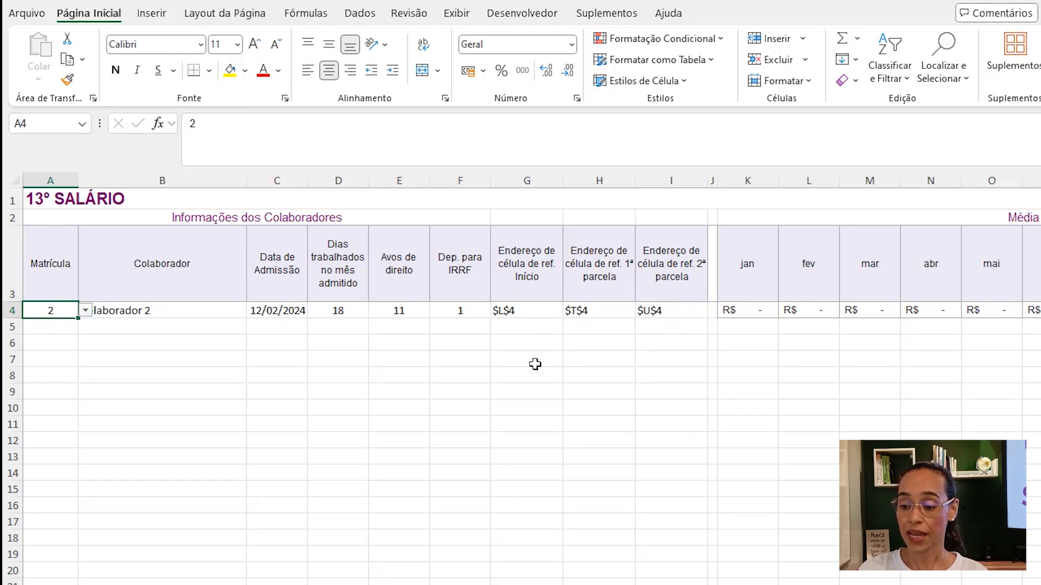